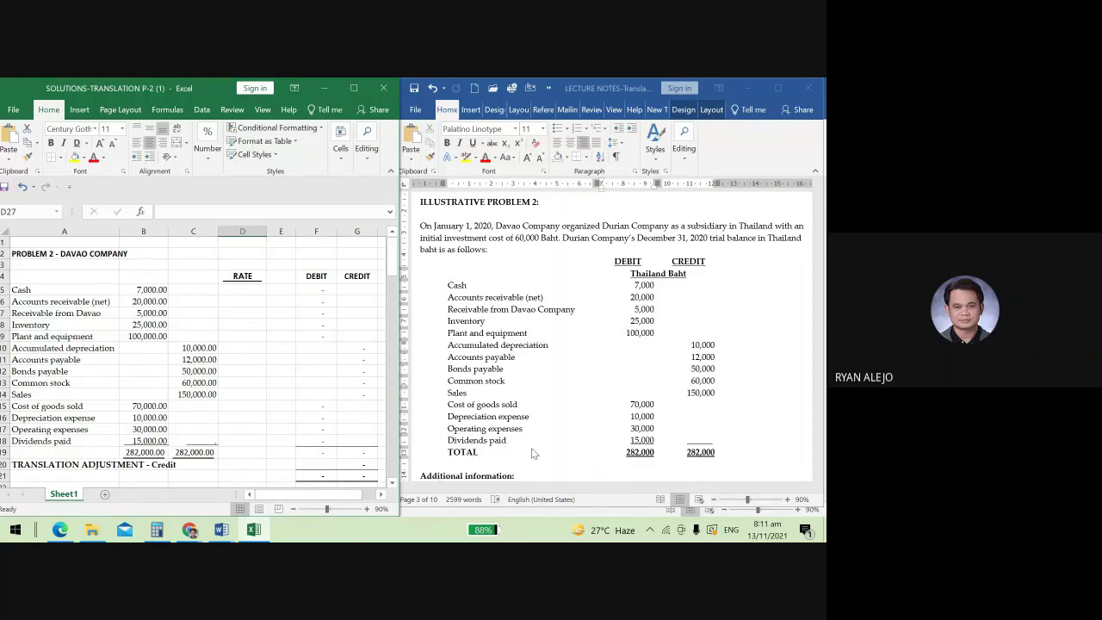
# Examine the Thailand Baht trial balance in Illustrative Problem 2, highlighting the currency heading, all account rows, and Cash through Bonds payable.
pyautogui.click(670, 273)
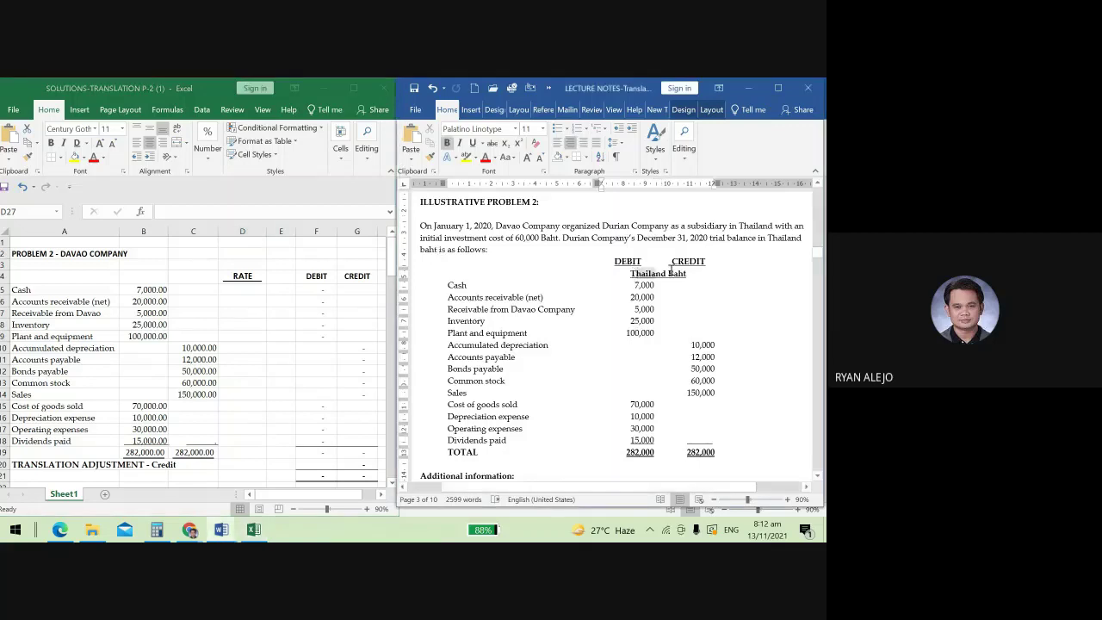
pyautogui.tripleClick(670, 272)
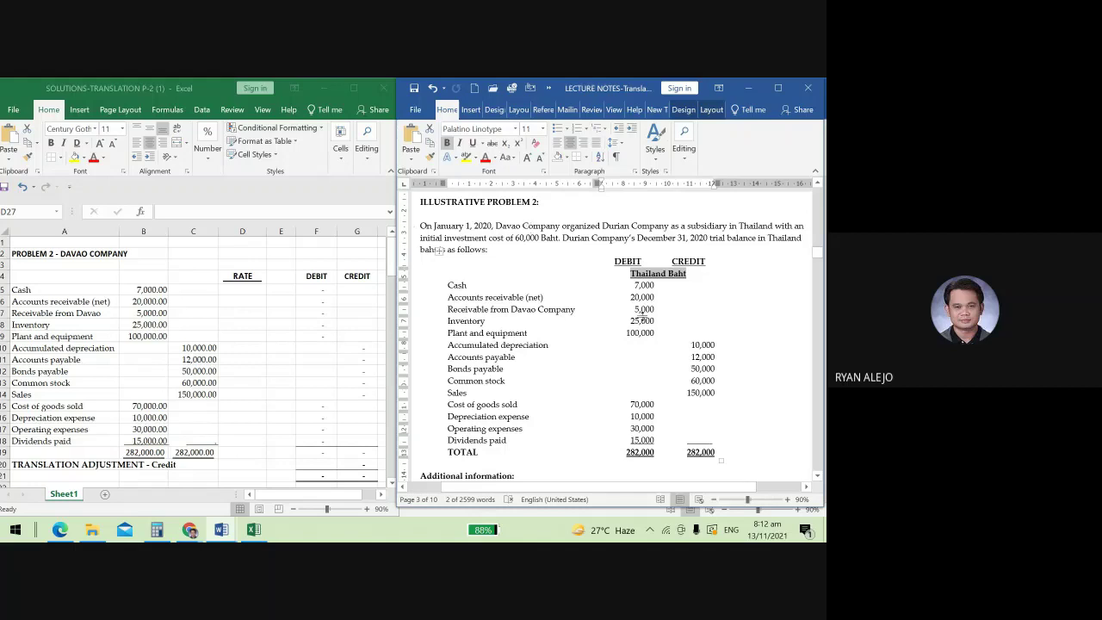
pyautogui.click(586, 303)
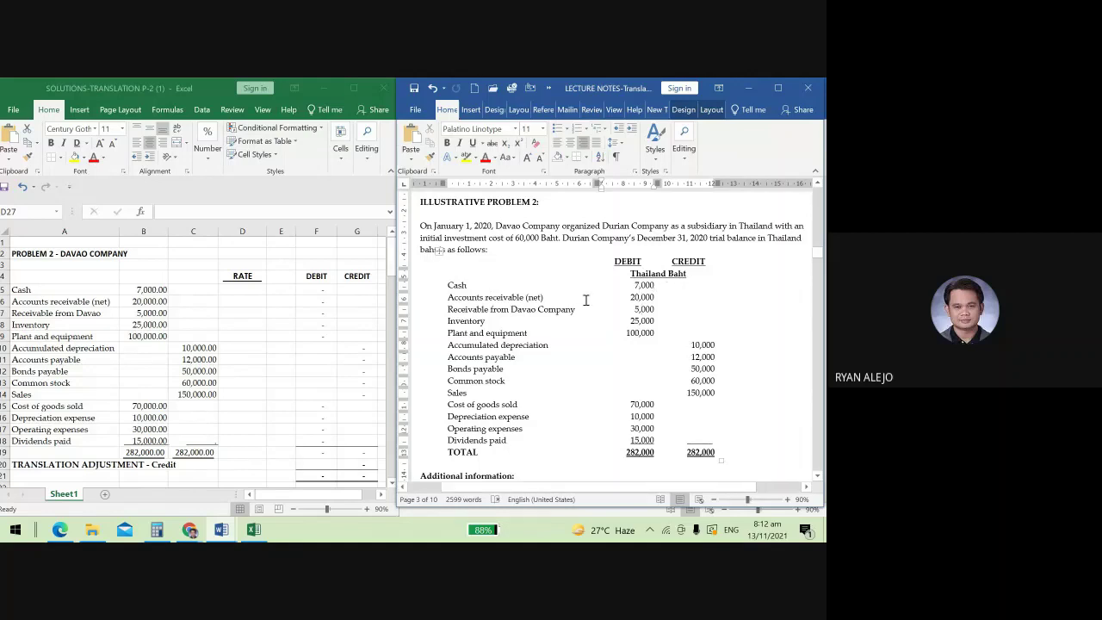
pyautogui.moveTo(490, 284); pyautogui.dragTo(703, 439)
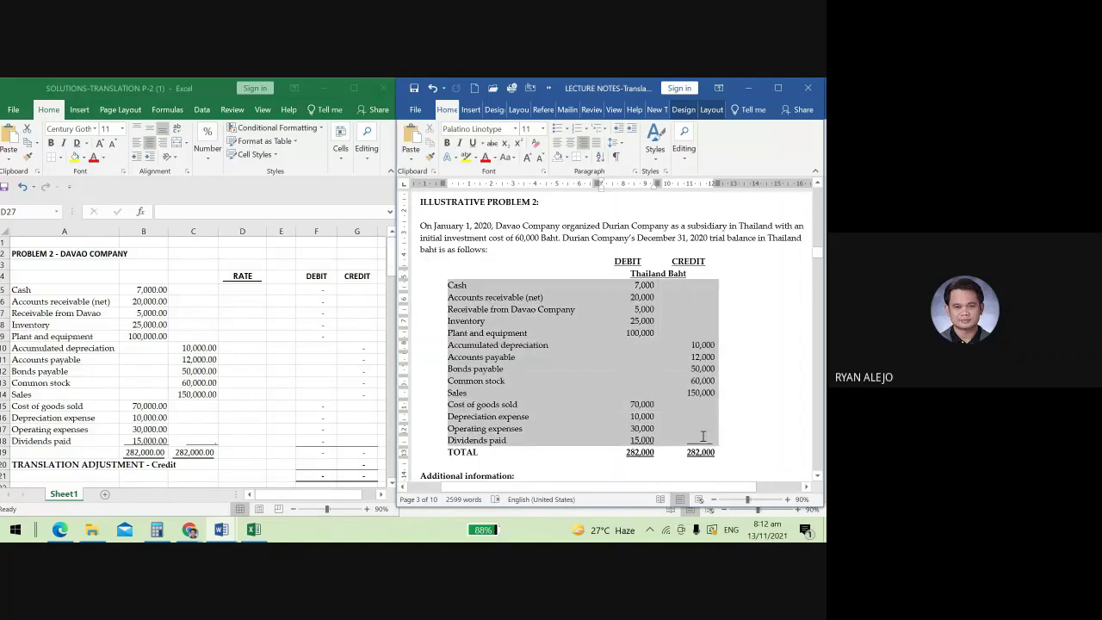
pyautogui.click(473, 287)
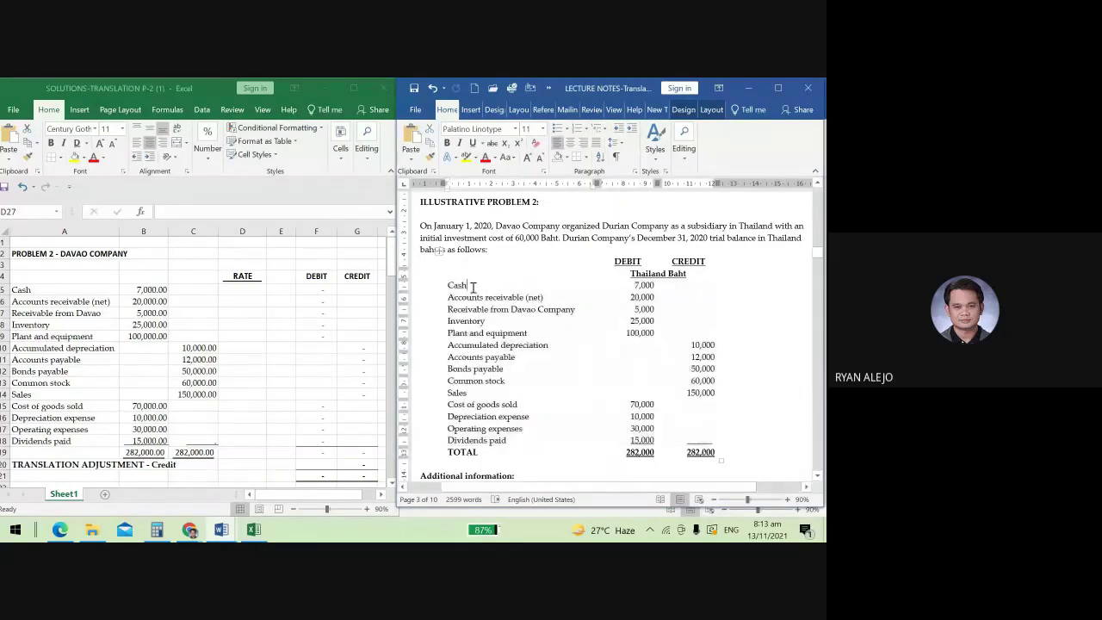
pyautogui.moveTo(473, 287); pyautogui.dragTo(491, 365)
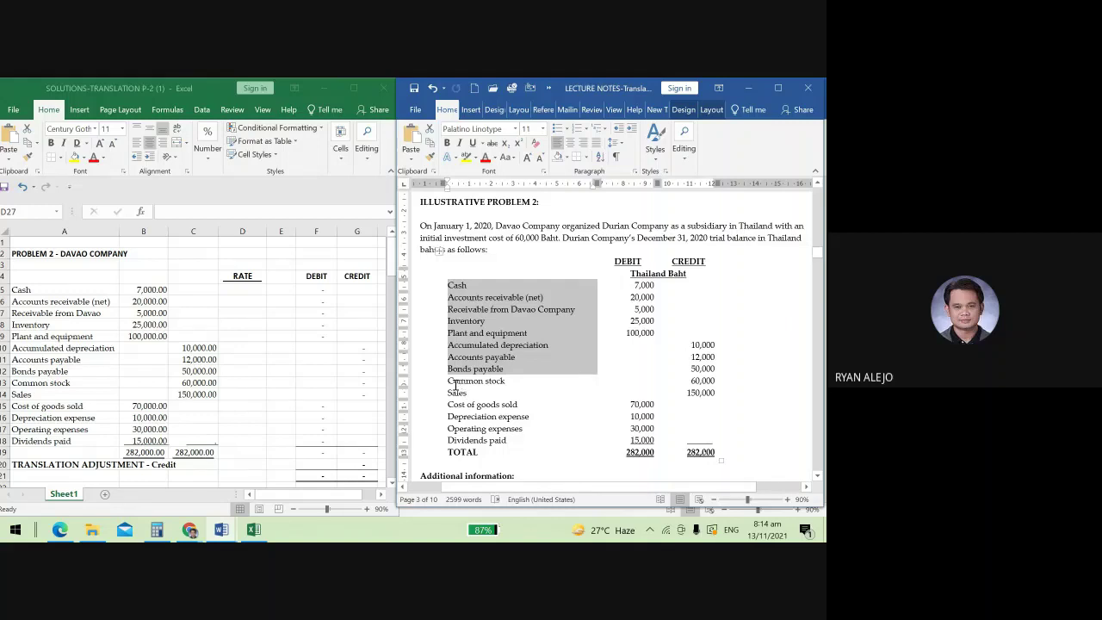
# Review the trial balance's equity and income accounts, highlighting Common stock, Sales through Operating expenses, and Dividends paid.
pyautogui.moveTo(456, 385); pyautogui.dragTo(514, 383)
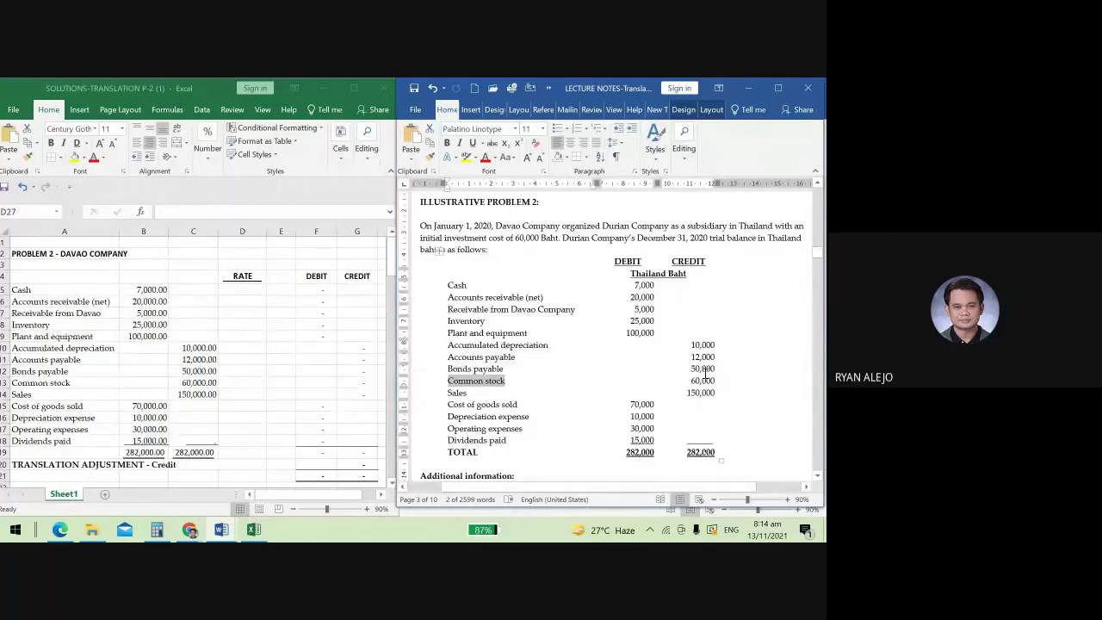
pyautogui.moveTo(689, 382); pyautogui.dragTo(716, 382)
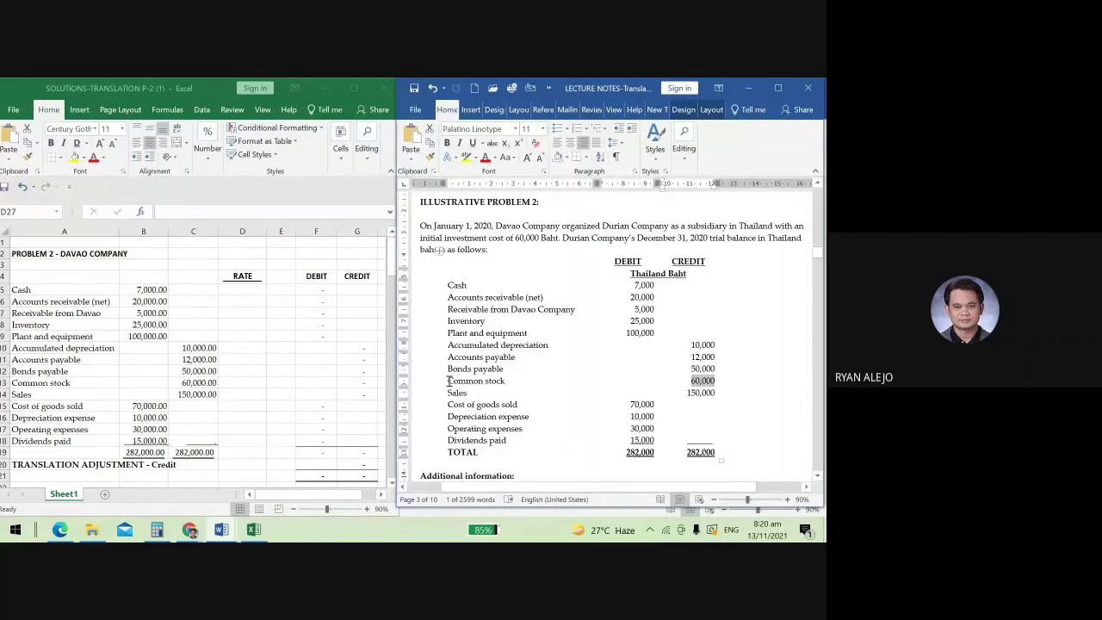
pyautogui.moveTo(449, 381); pyautogui.dragTo(702, 385)
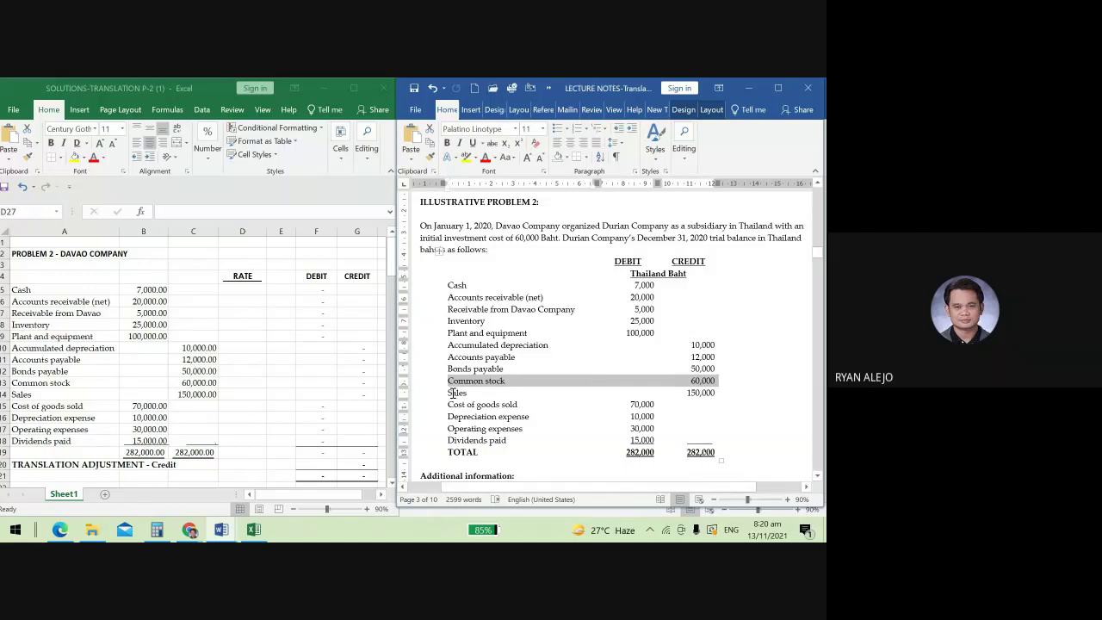
pyautogui.moveTo(452, 393); pyautogui.dragTo(649, 431)
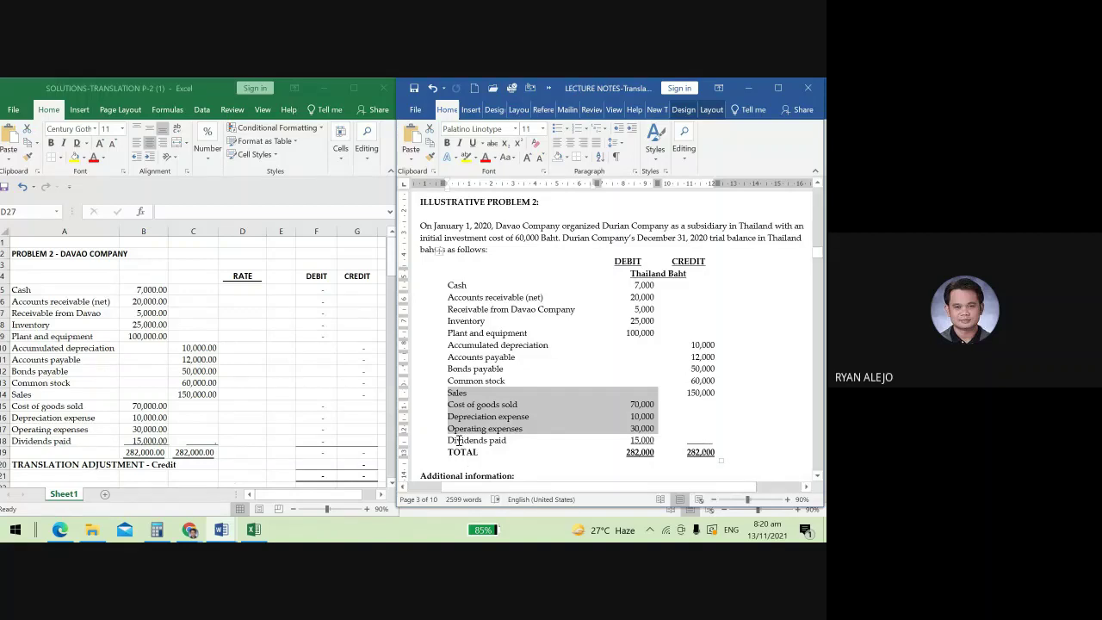
pyautogui.moveTo(450, 441); pyautogui.dragTo(631, 438)
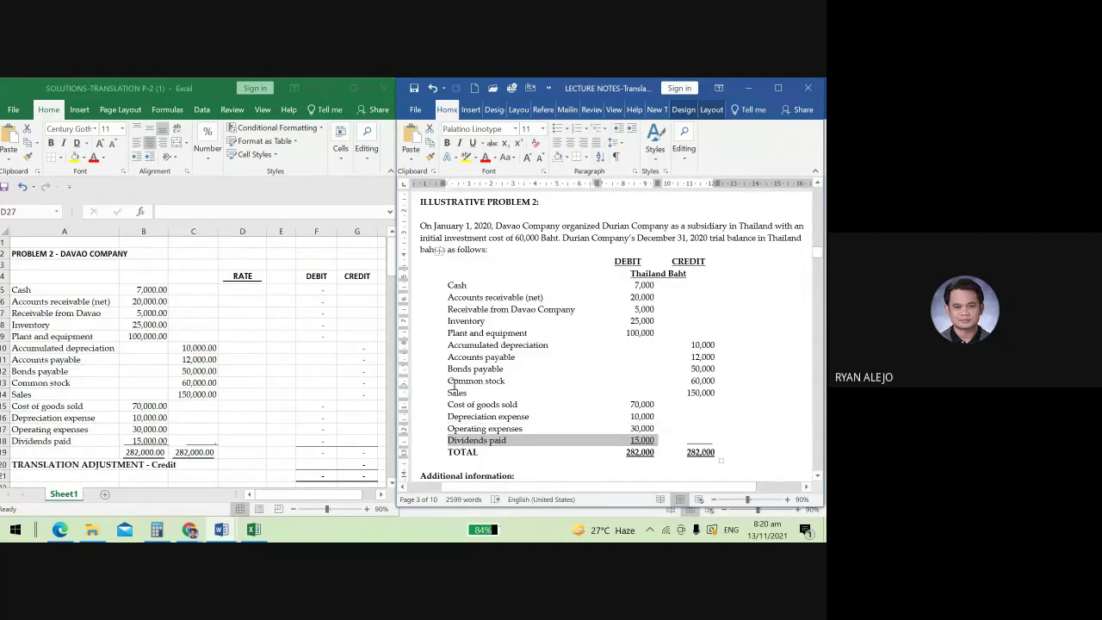
pyautogui.moveTo(453, 383); pyautogui.dragTo(654, 444)
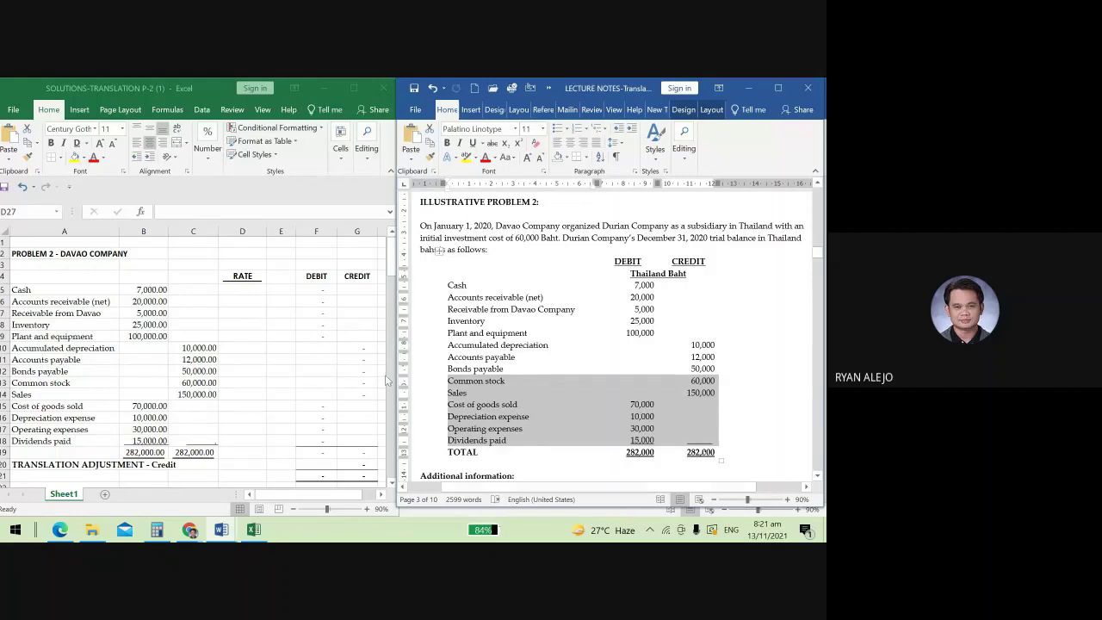
# Read the problem's introduction and additional information, highlighting the sentence about inventory purchases being made evenly during the year.
pyautogui.scroll(-3, 471, 396)
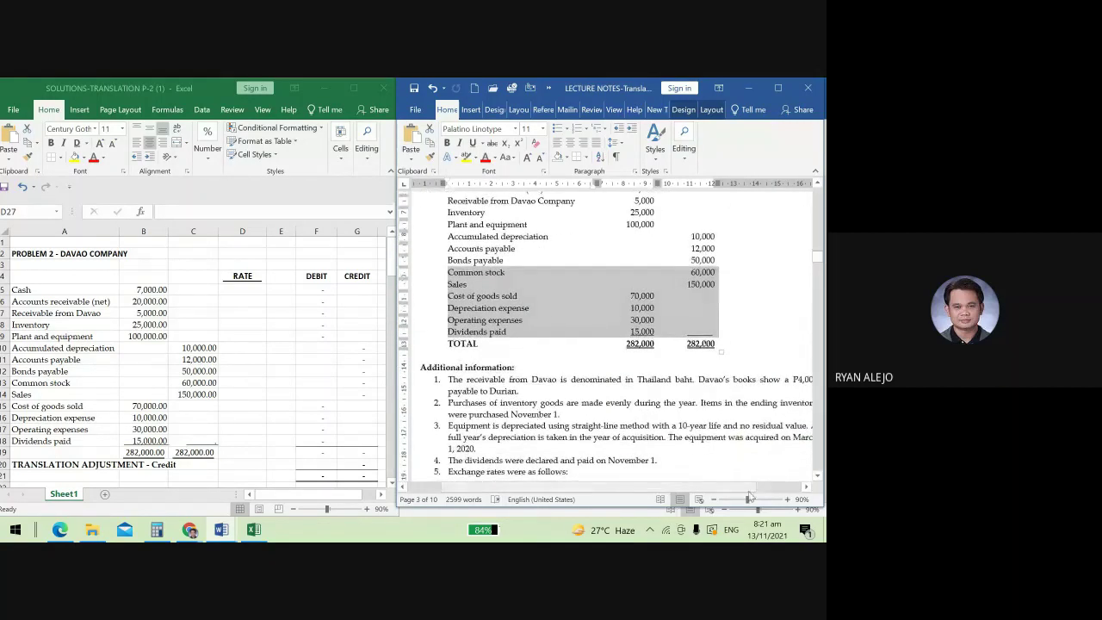
pyautogui.moveTo(731, 488); pyautogui.dragTo(738, 489)
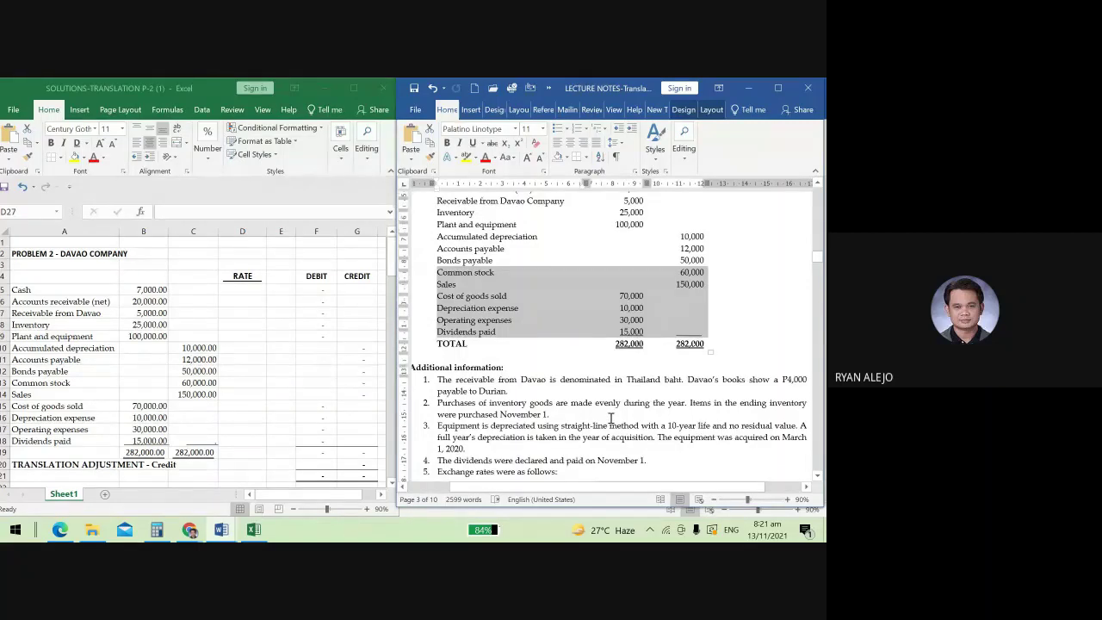
pyautogui.scroll(2, 610, 419)
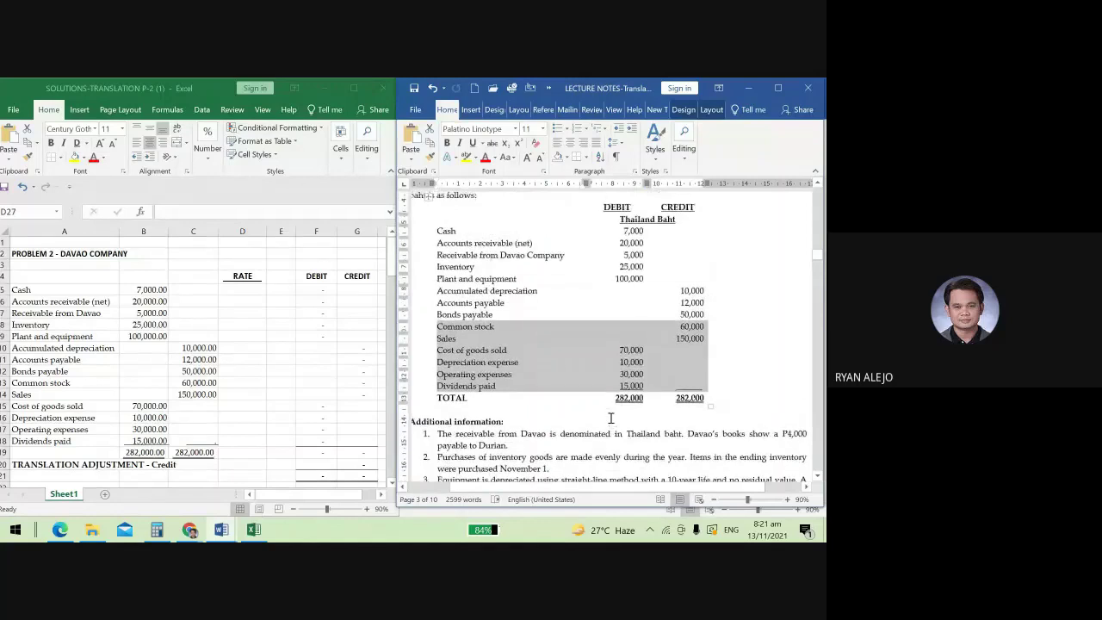
pyautogui.scroll(3, 610, 419)
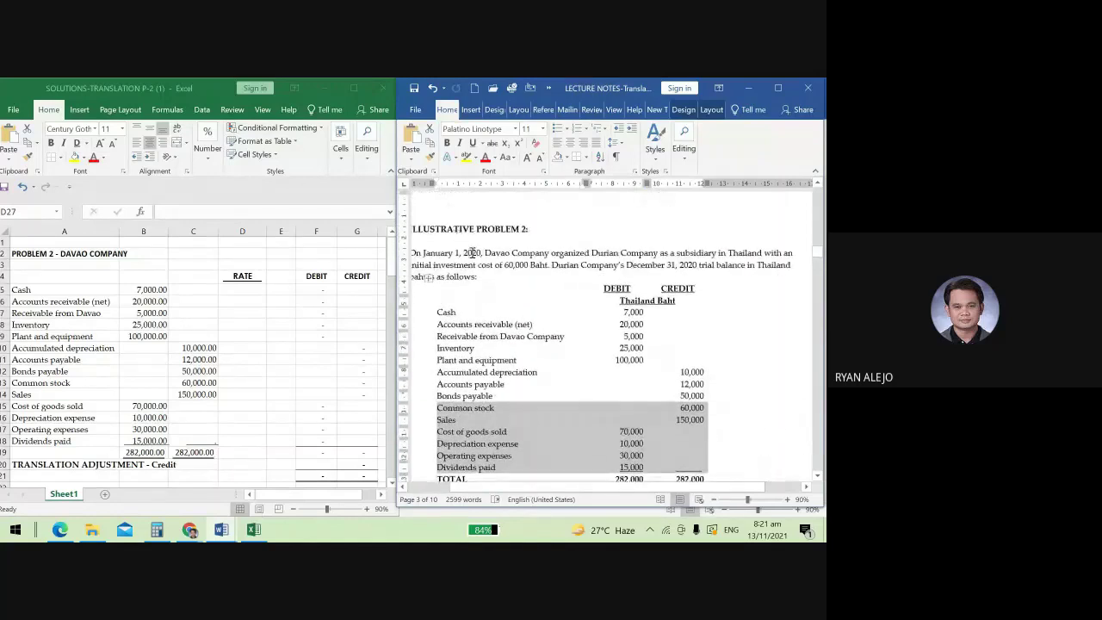
pyautogui.scroll(-2, 576, 388)
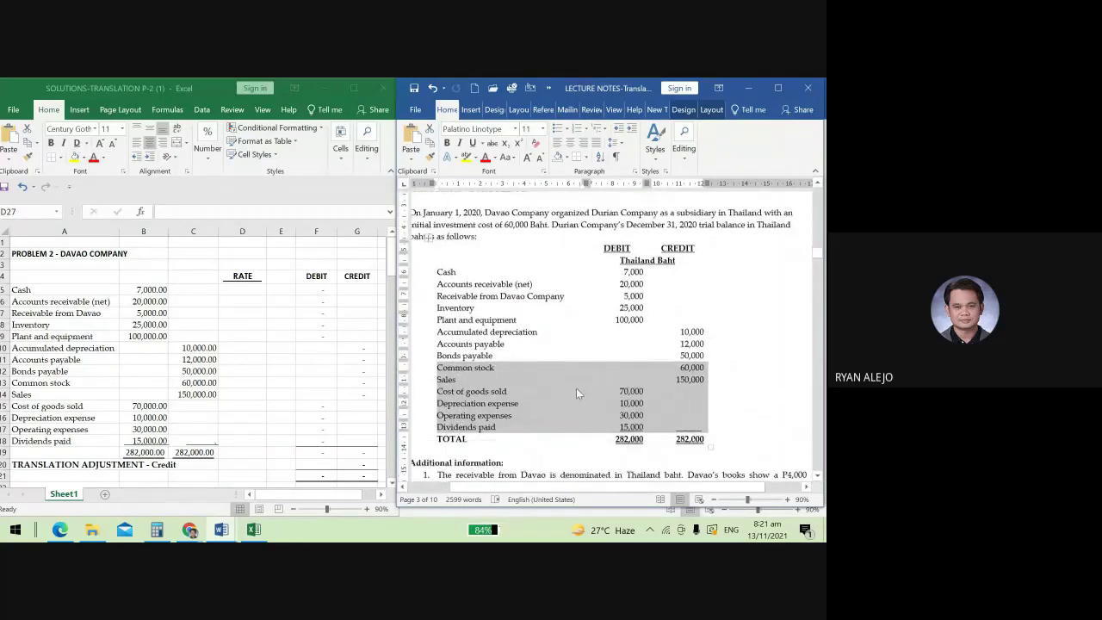
pyautogui.scroll(-2, 576, 387)
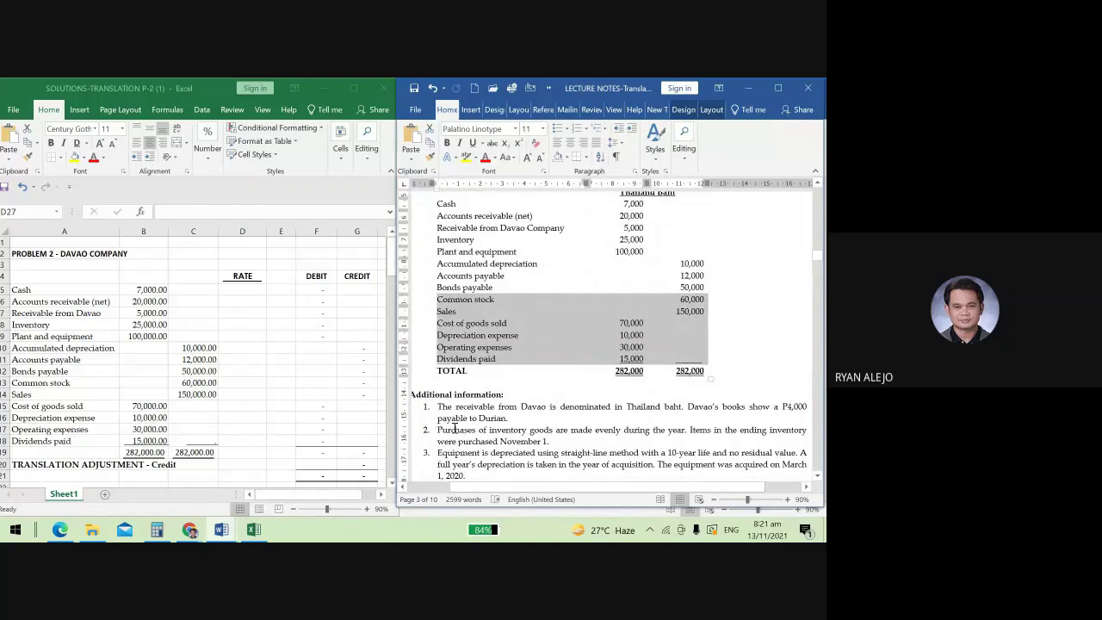
pyautogui.moveTo(437, 430); pyautogui.dragTo(457, 429)
pyautogui.moveTo(644, 423); pyautogui.dragTo(689, 429)
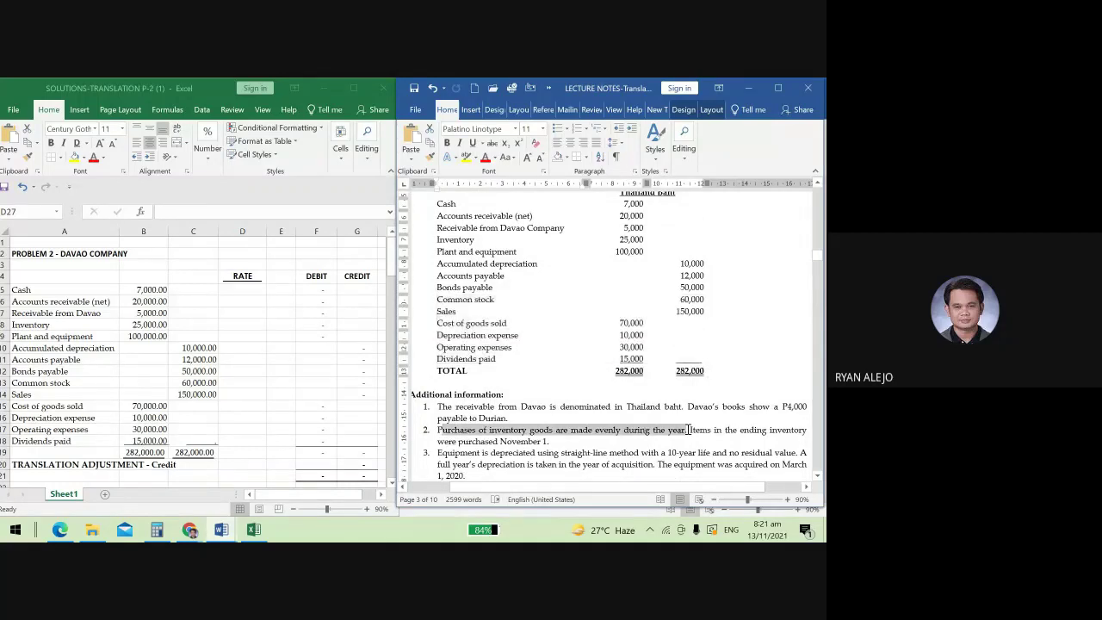
pyautogui.click(442, 433)
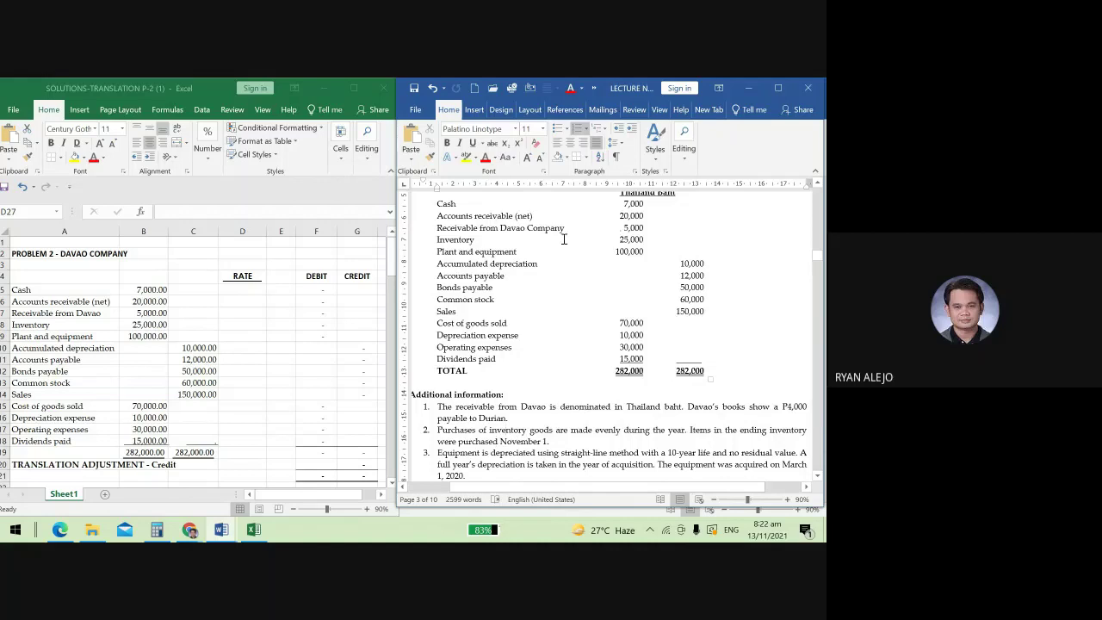
# Check the Inventory and Depreciation expense rows against the additional information notes, highlighting each row.
pyautogui.moveTo(463, 244); pyautogui.dragTo(652, 244)
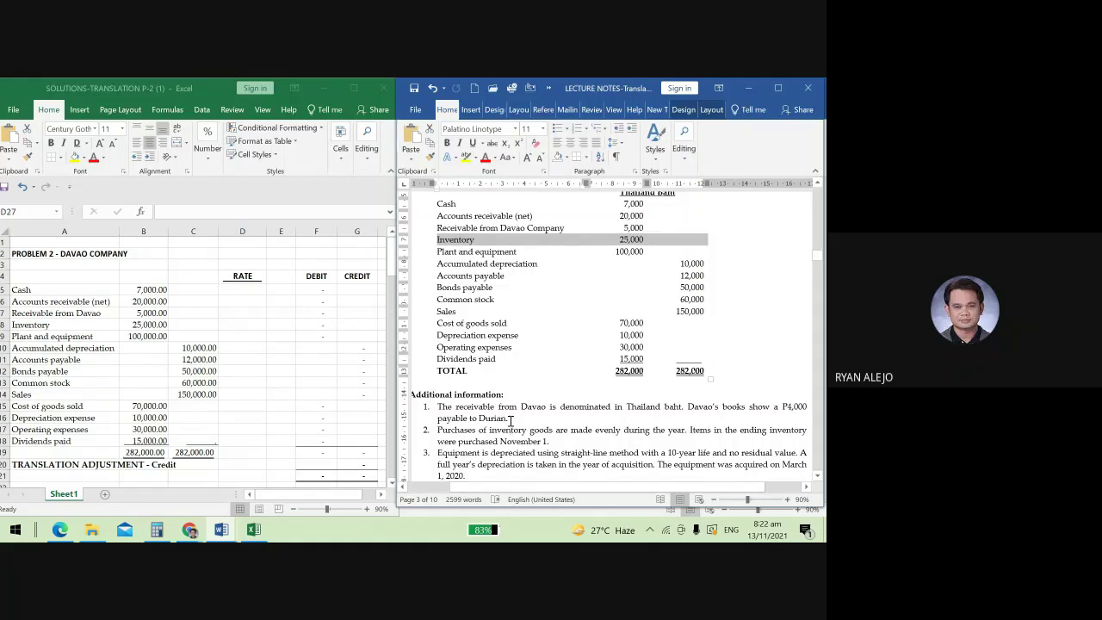
pyautogui.scroll(-1, 515, 421)
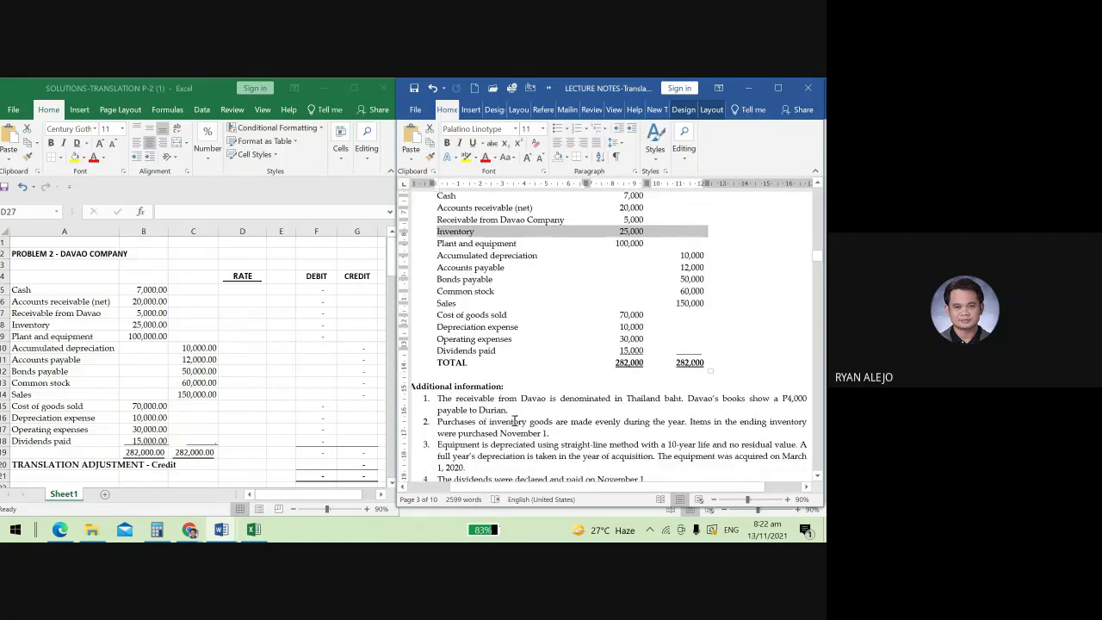
pyautogui.scroll(-1, 516, 422)
pyautogui.scroll(-1, 451, 426)
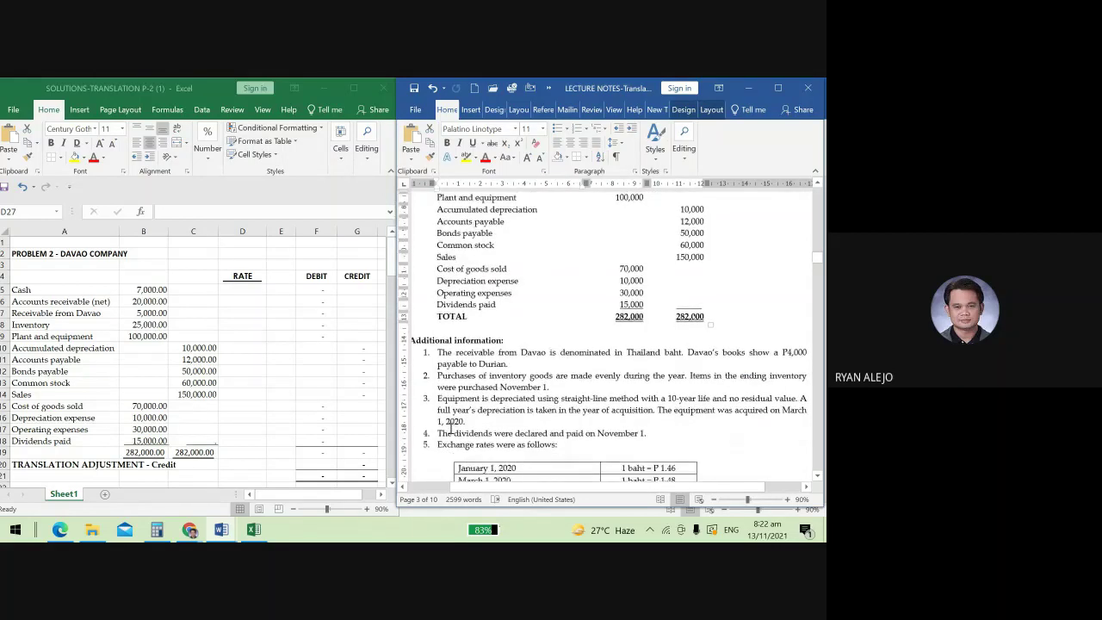
pyautogui.scroll(1, 452, 429)
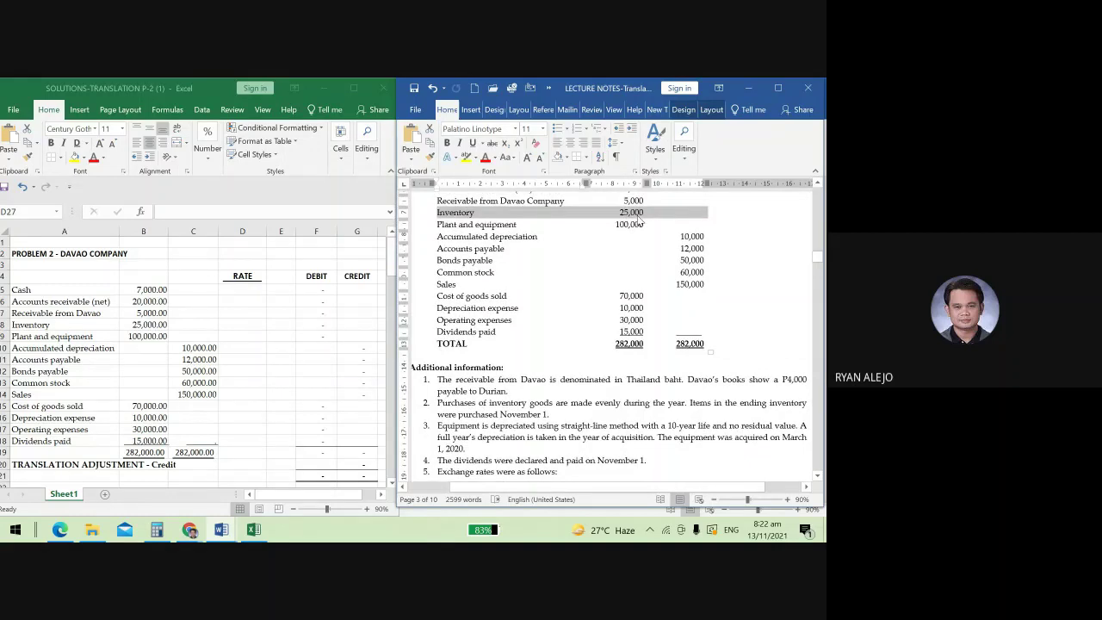
pyautogui.click(447, 431)
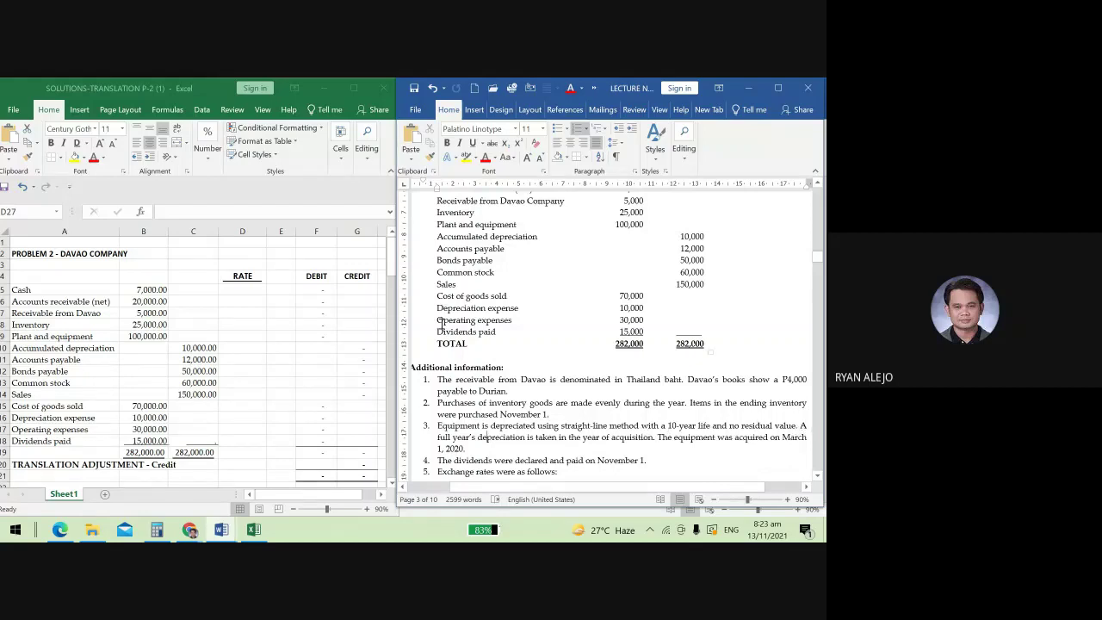
pyautogui.moveTo(439, 308); pyautogui.dragTo(627, 311)
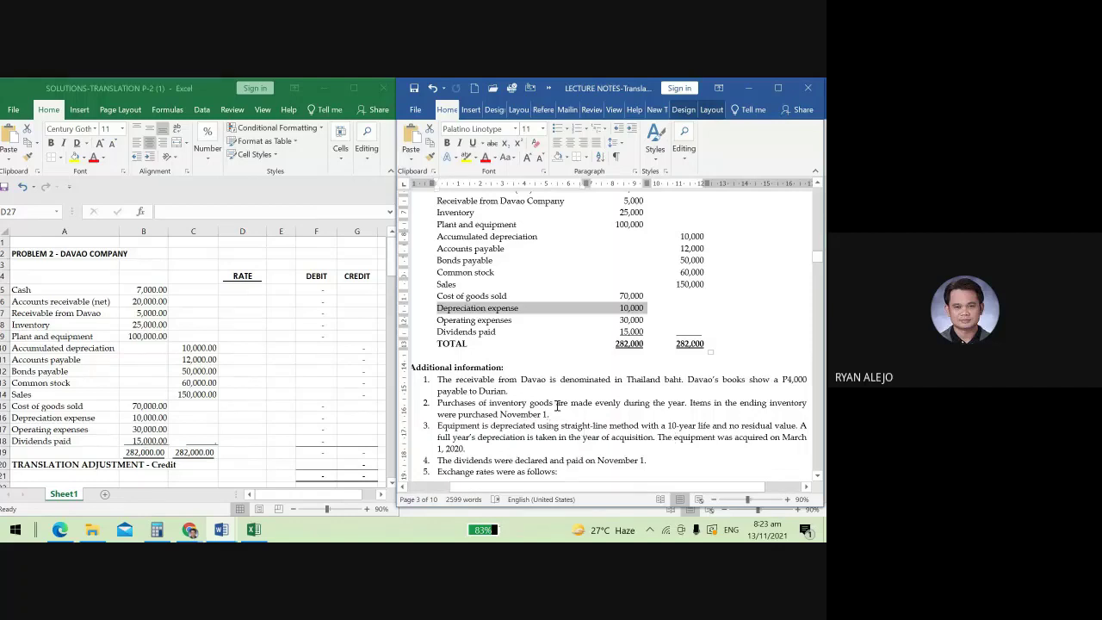
# Examine the dividend date and the exchange rates list, highlighting November 1 in note 4 and the January 1, 2020 rate row.
pyautogui.scroll(-1, 447, 438)
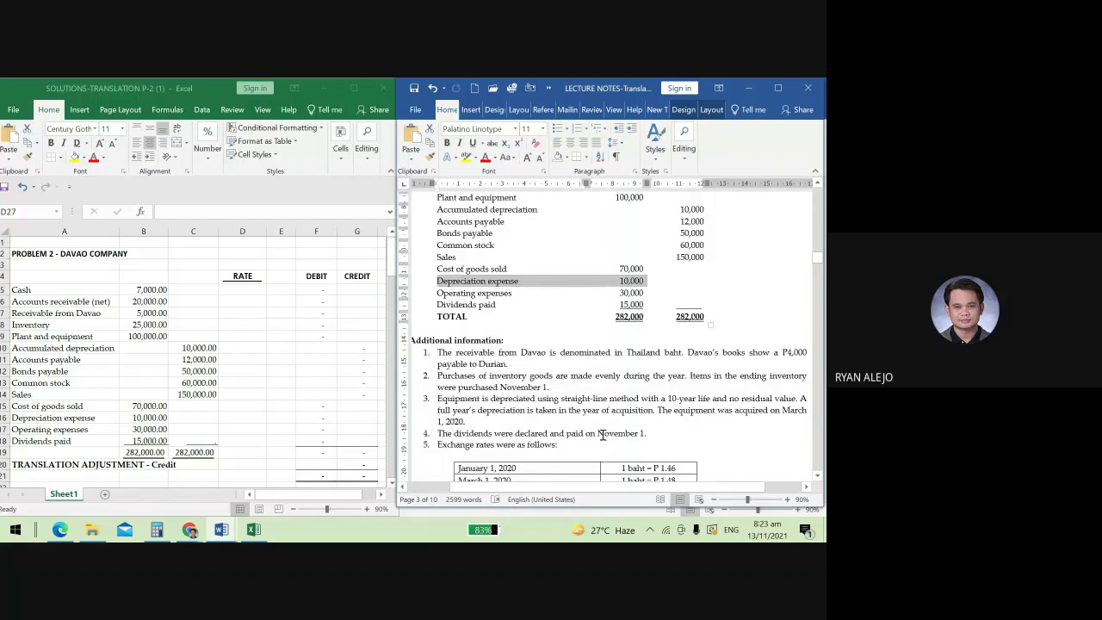
pyautogui.moveTo(600, 434); pyautogui.dragTo(643, 433)
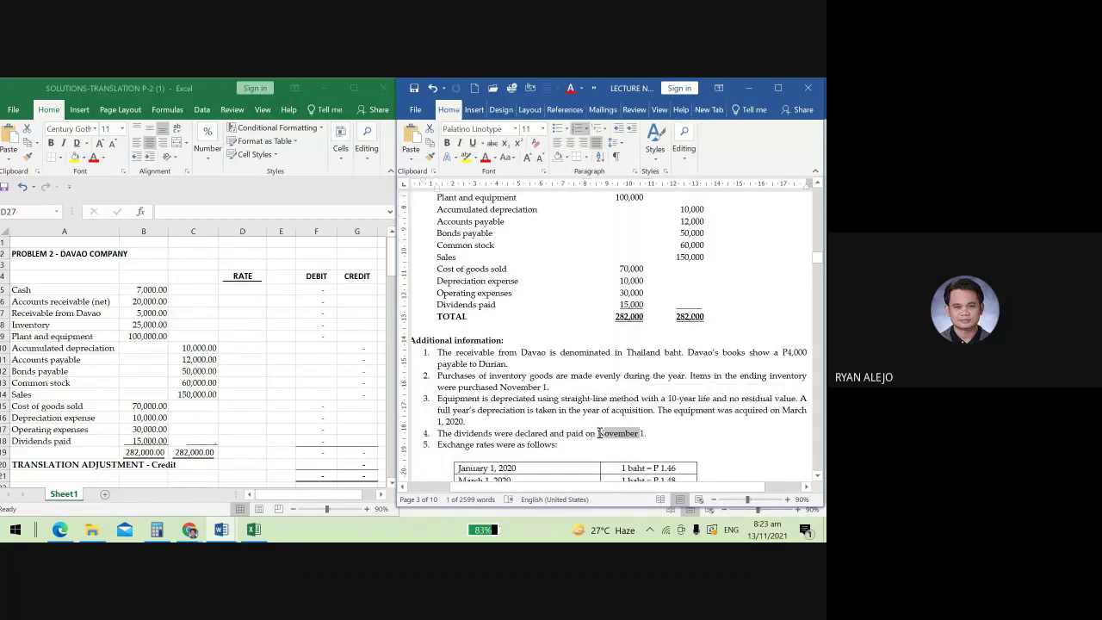
pyautogui.moveTo(600, 433); pyautogui.dragTo(647, 433)
pyautogui.scroll(-1, 492, 387)
pyautogui.scroll(-2, 492, 386)
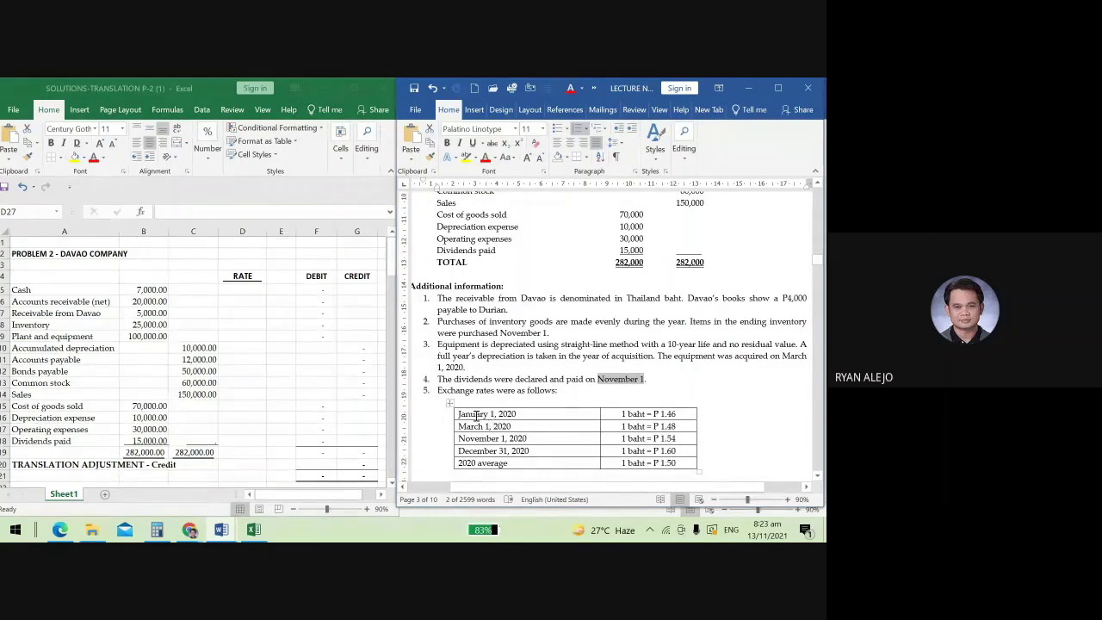
pyautogui.moveTo(457, 413); pyautogui.dragTo(661, 415)
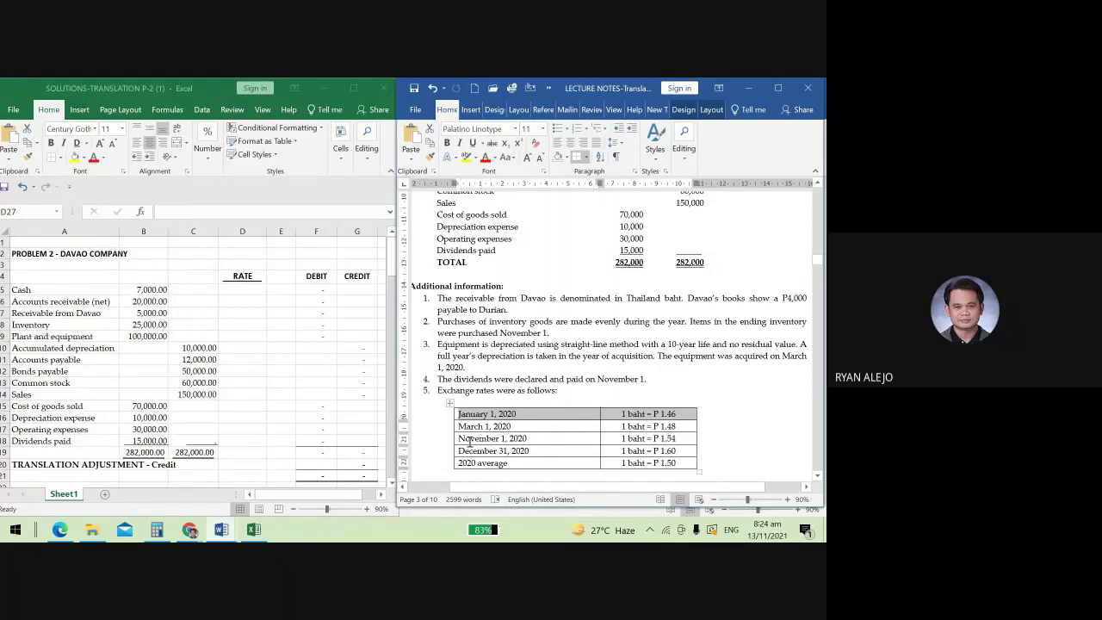
# Review the Common stock row and the equipment's acquisition date in note 3, then highlight the Plant and equipment and Accumulated depreciation rows.
pyautogui.scroll(1, 496, 235)
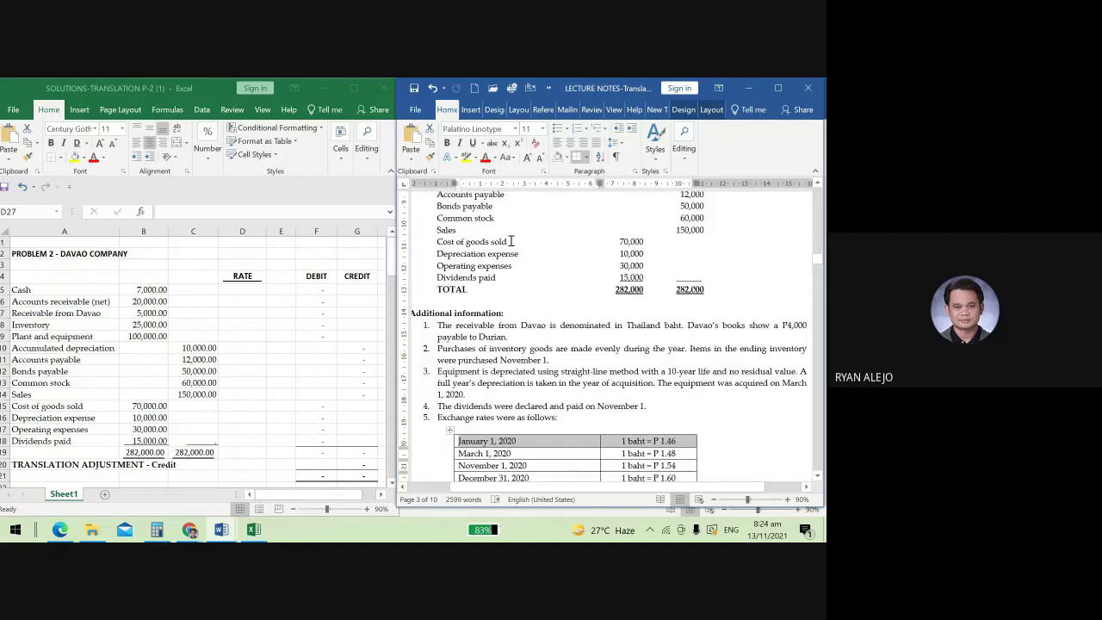
pyautogui.moveTo(447, 219); pyautogui.dragTo(721, 219)
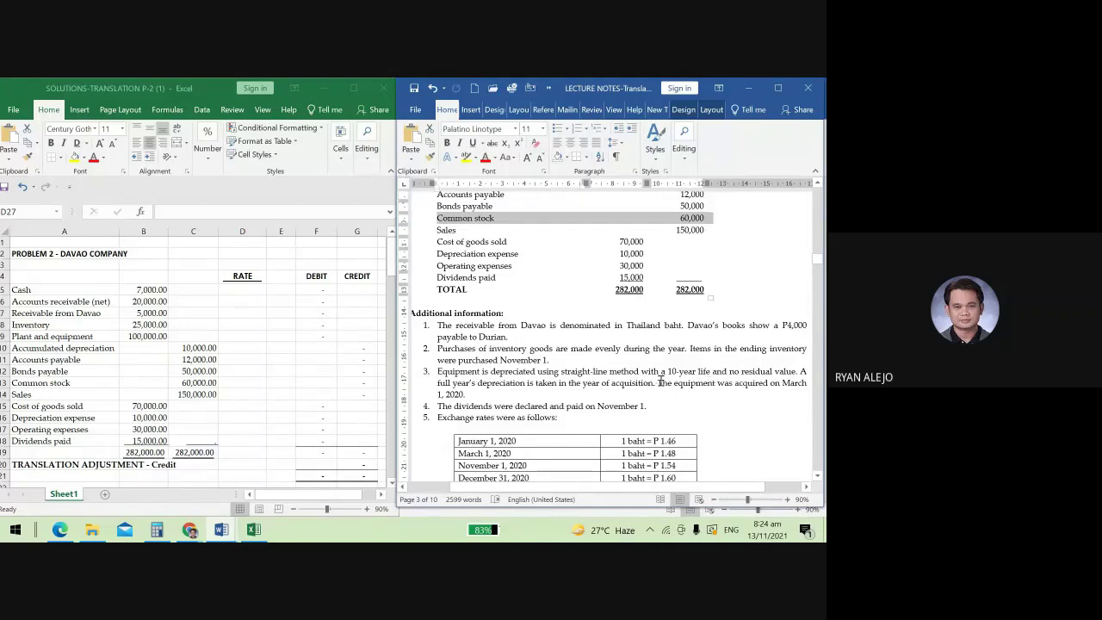
pyautogui.moveTo(658, 384); pyautogui.dragTo(466, 395)
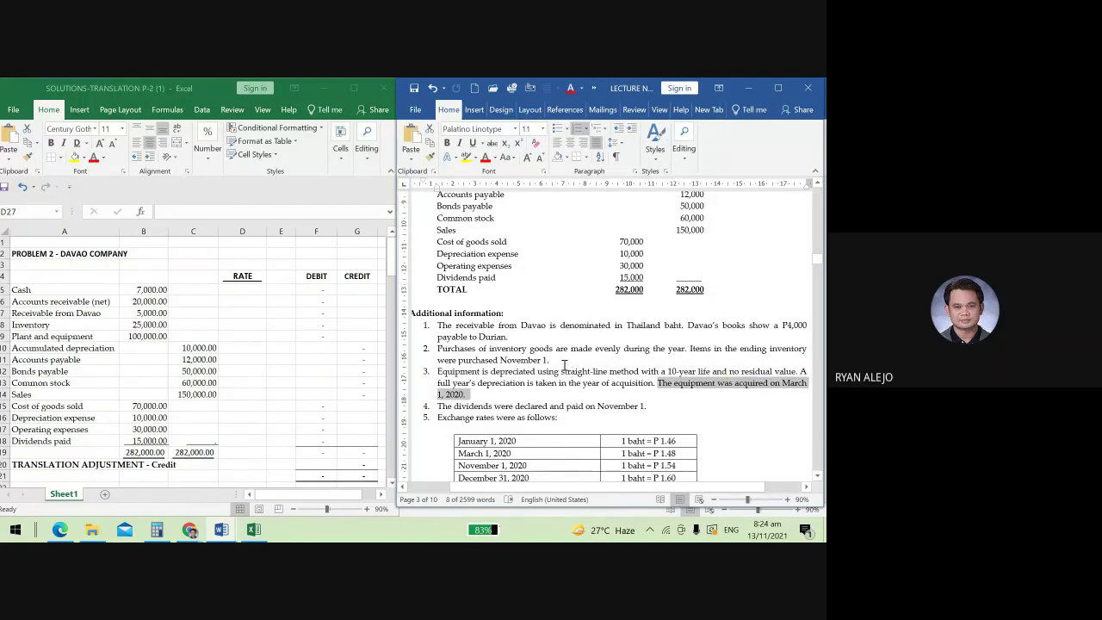
pyautogui.scroll(2, 517, 353)
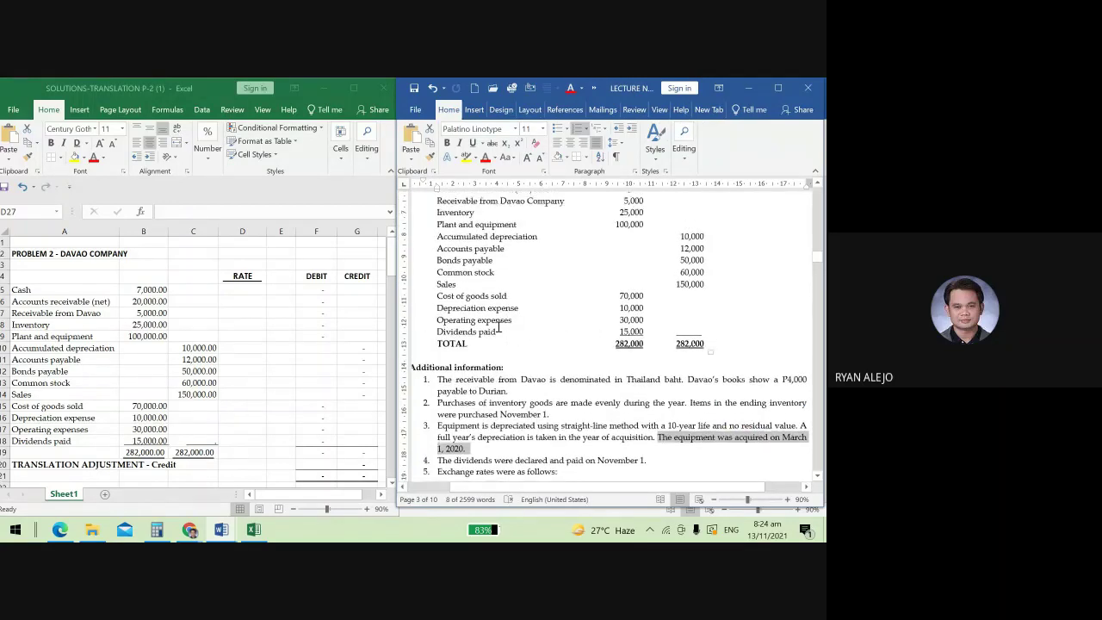
pyautogui.moveTo(553, 231); pyautogui.dragTo(708, 236)
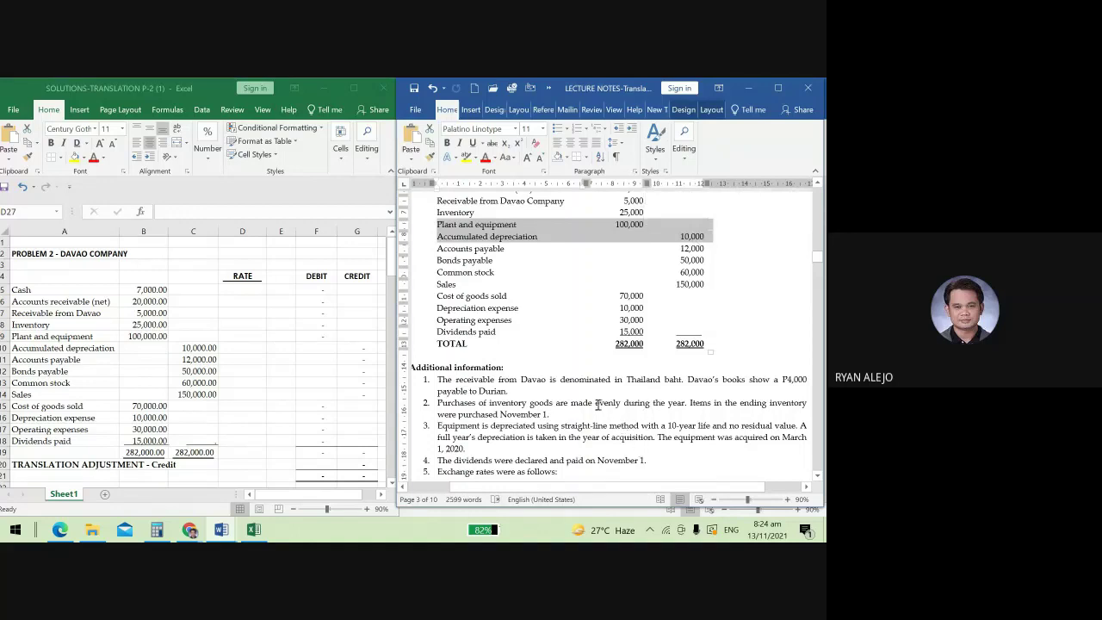
# Examine the trial balance's expense accounts, highlighting the Depreciation expense row.
pyautogui.scroll(-1, 596, 398)
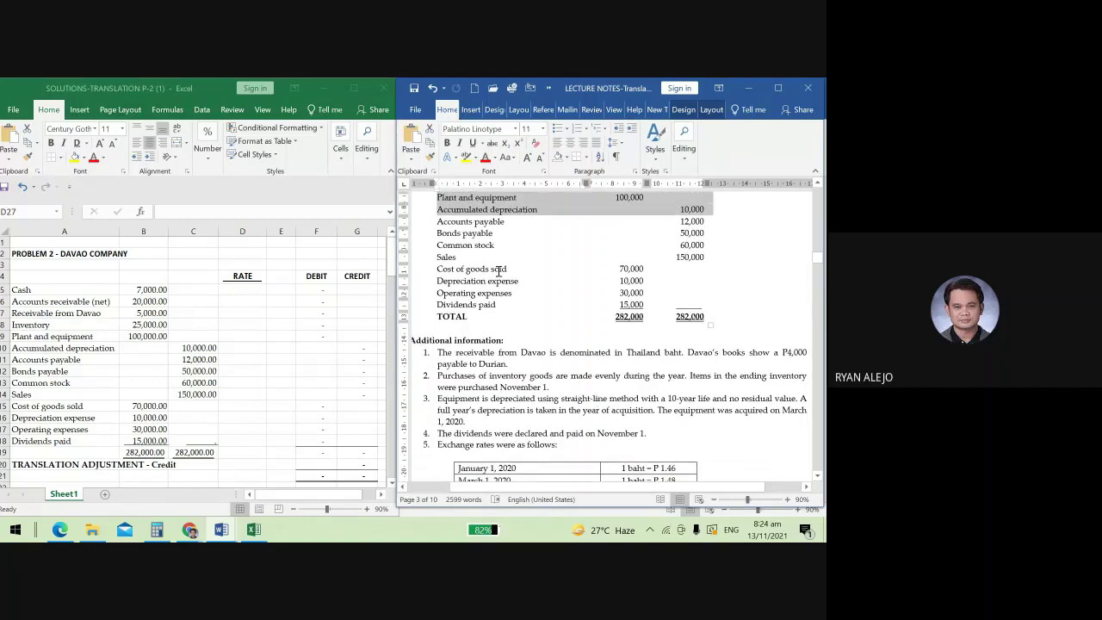
pyautogui.doubleClick(441, 281)
pyautogui.keyDown('shift'); pyautogui.click(622, 279); pyautogui.keyUp('shift')
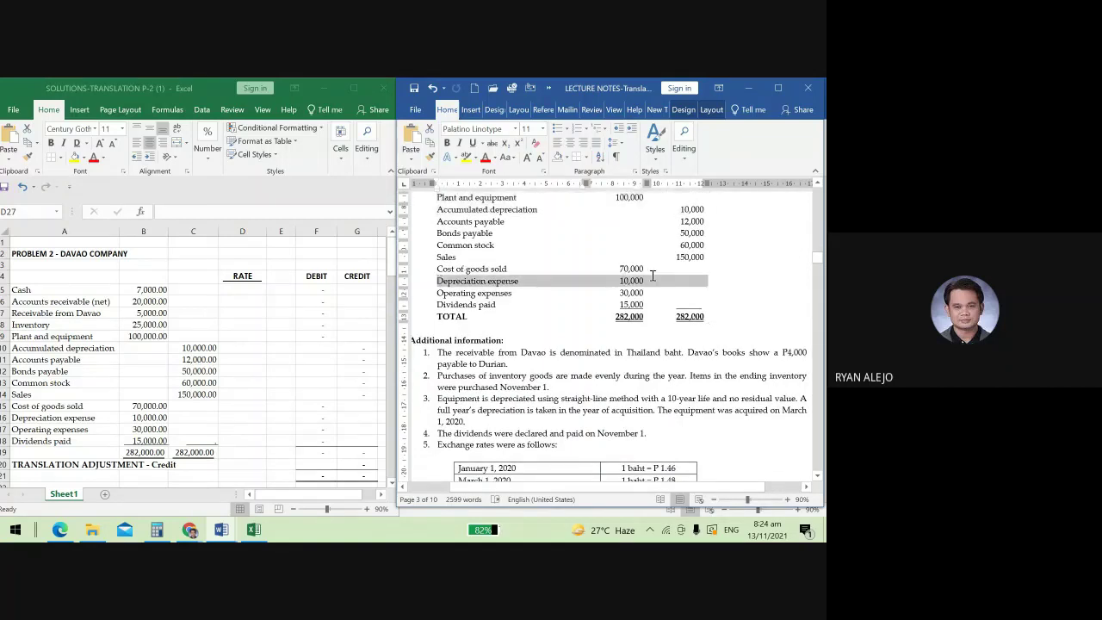
# Match the November 1 dates in notes 4 and 2 with the November 1, 2020 exchange rate, highlighting each.
pyautogui.scroll(-1, 478, 437)
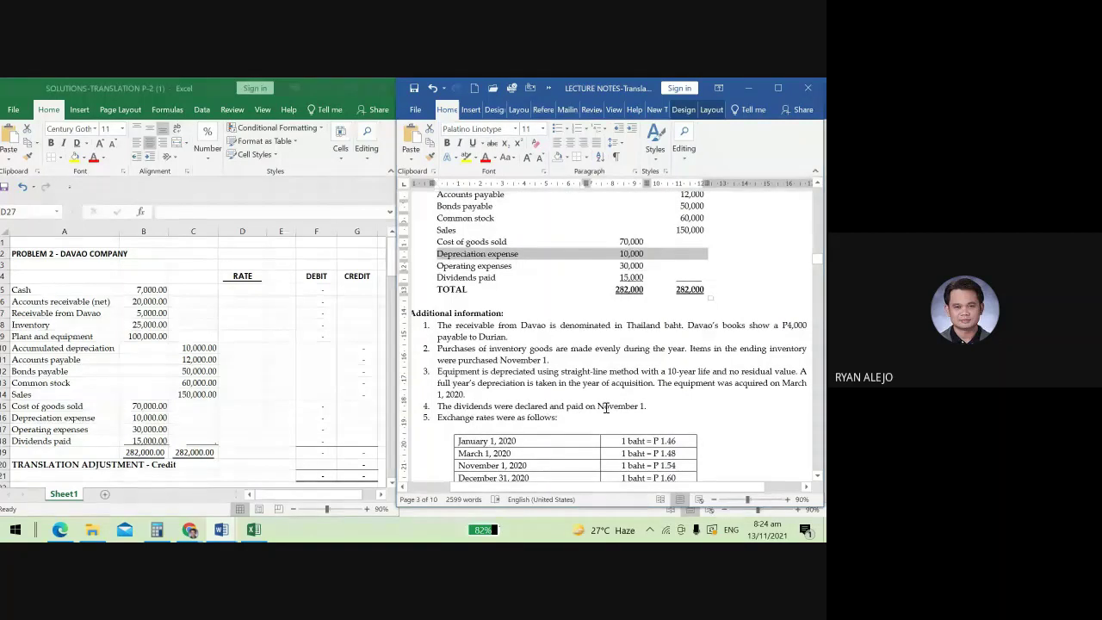
pyautogui.moveTo(598, 406); pyautogui.dragTo(660, 406)
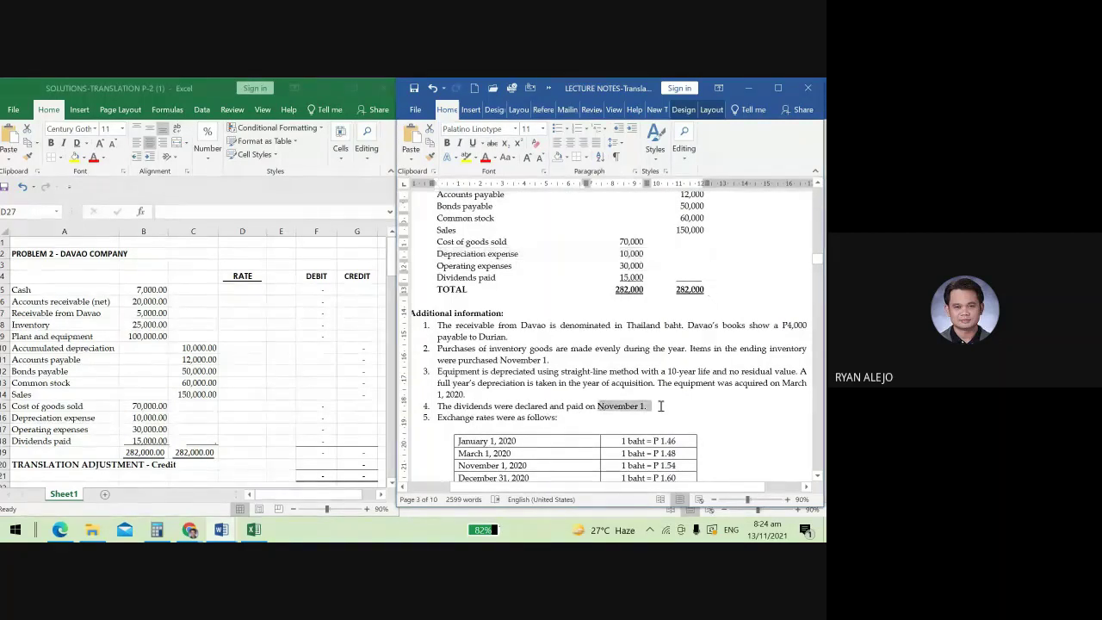
pyautogui.moveTo(482, 468); pyautogui.dragTo(650, 464)
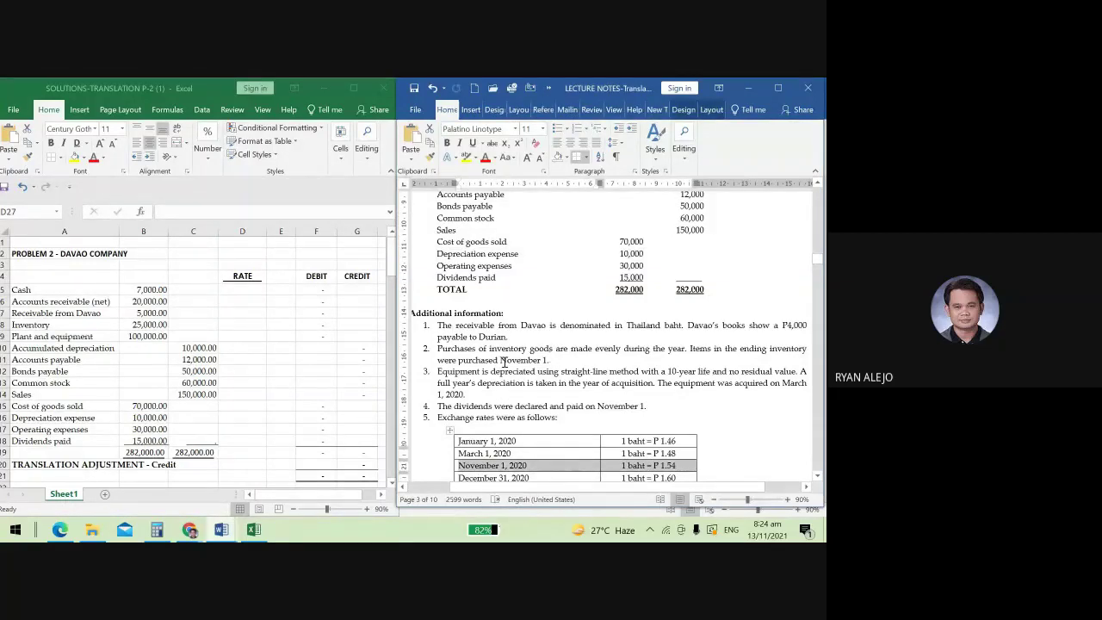
pyautogui.moveTo(503, 362); pyautogui.dragTo(558, 363)
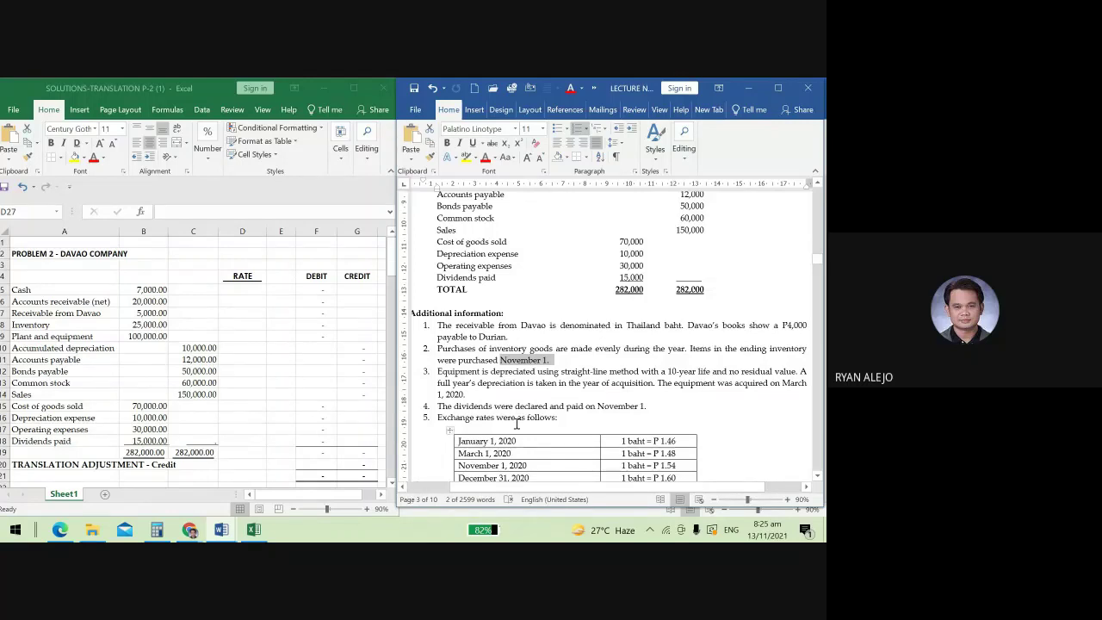
# Highlight the December 31, 2020 rate row and the trial balance rows from Cash to Bonds payable that it relates to.
pyautogui.scroll(-1, 564, 419)
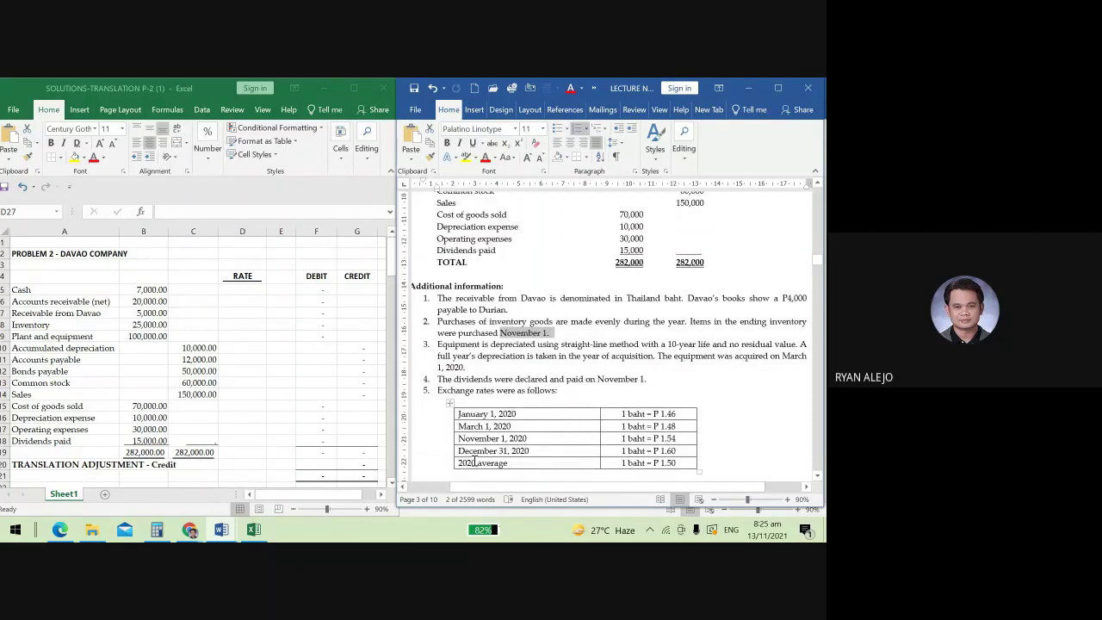
pyautogui.moveTo(473, 452); pyautogui.dragTo(620, 452)
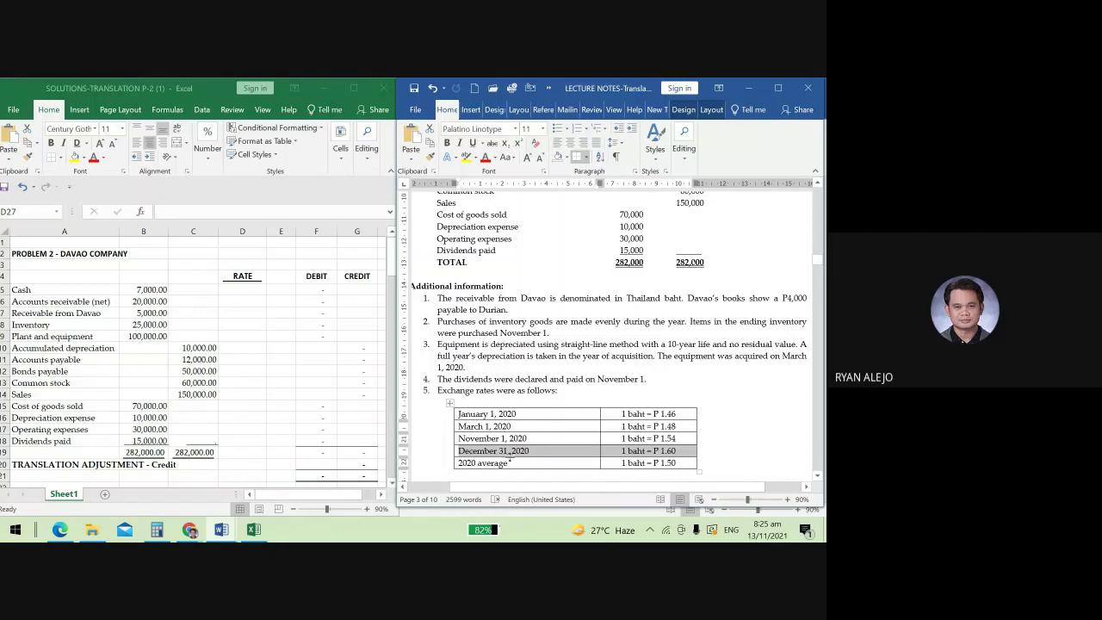
pyautogui.scroll(3, 483, 362)
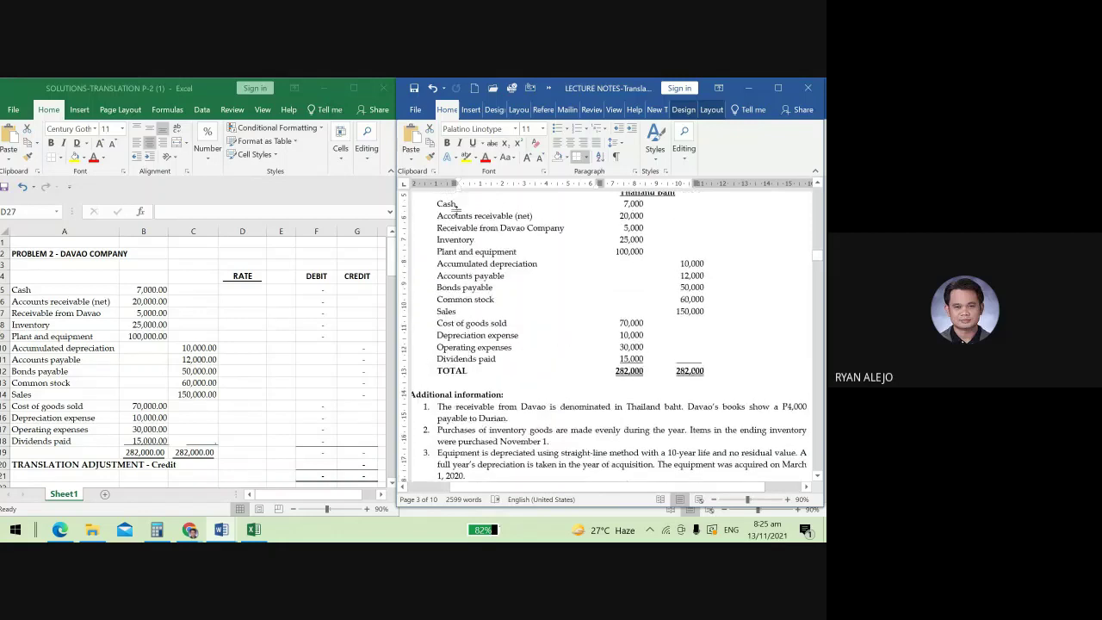
pyautogui.scroll(1, 449, 207)
pyautogui.moveTo(454, 233); pyautogui.dragTo(708, 310)
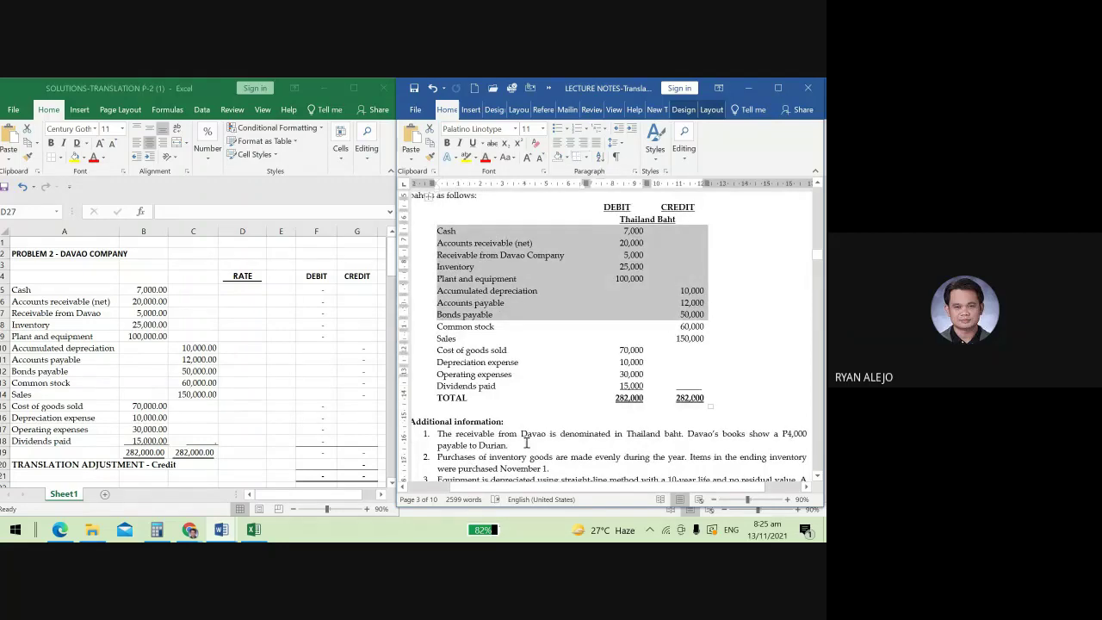
# Highlight the 2020 average rate row and the trial balance rows from Sales to Operating expenses that it relates to.
pyautogui.scroll(-2, 527, 443)
pyautogui.scroll(-3, 527, 442)
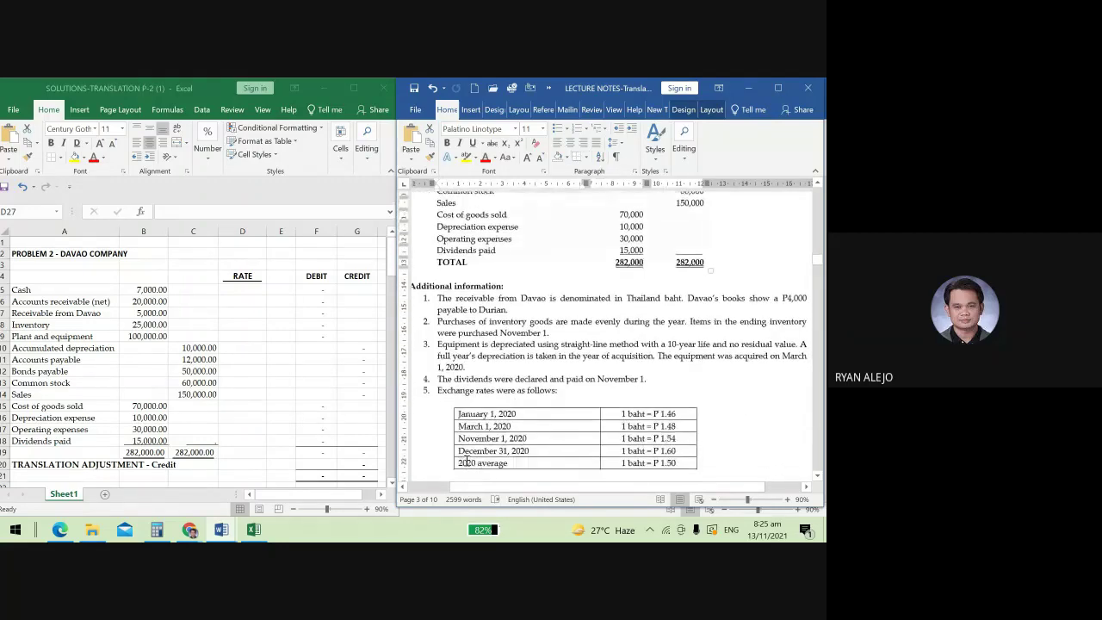
pyautogui.moveTo(465, 463); pyautogui.dragTo(663, 461)
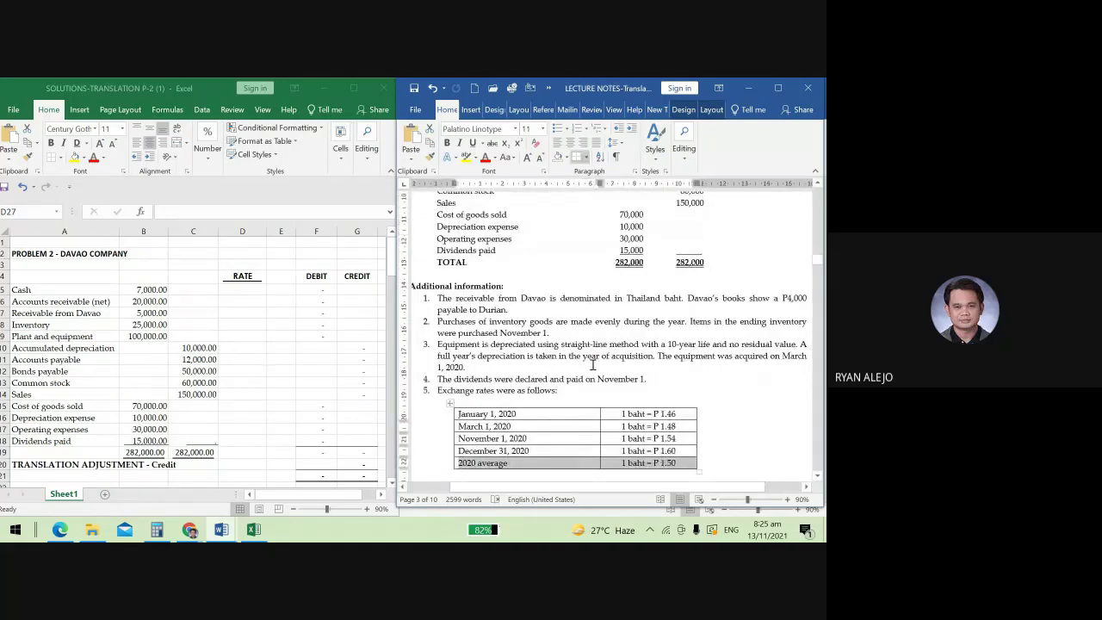
pyautogui.scroll(1, 544, 347)
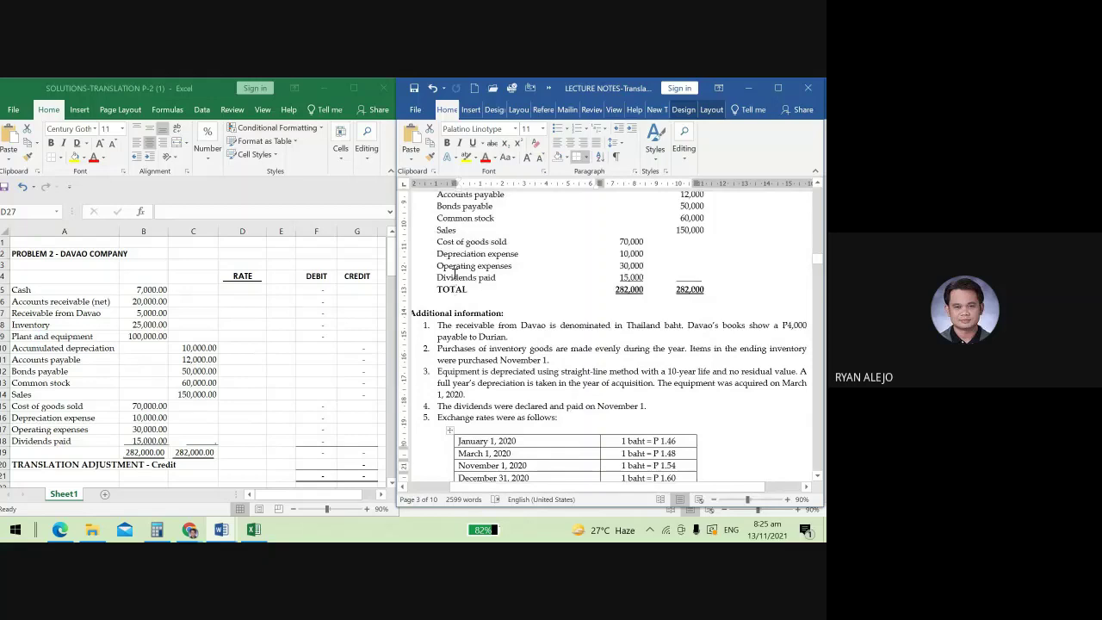
pyautogui.moveTo(445, 228); pyautogui.dragTo(696, 262)
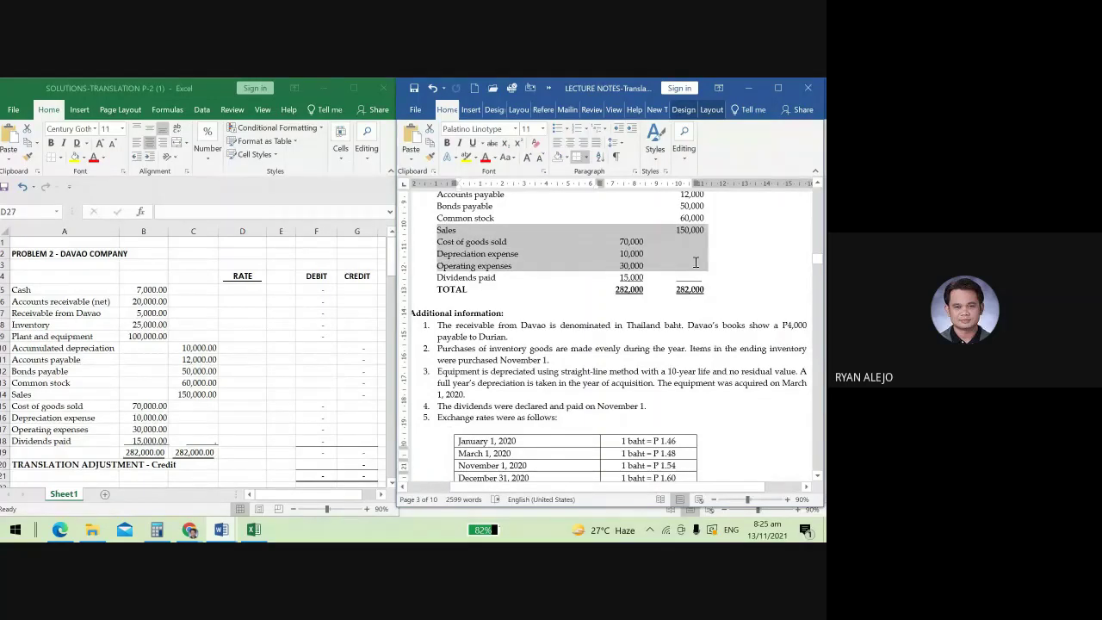
# Compare the opening and closing exchange rates by highlighting the January 1, 2020 and December 31, 2020 rows together.
pyautogui.scroll(-2, 702, 372)
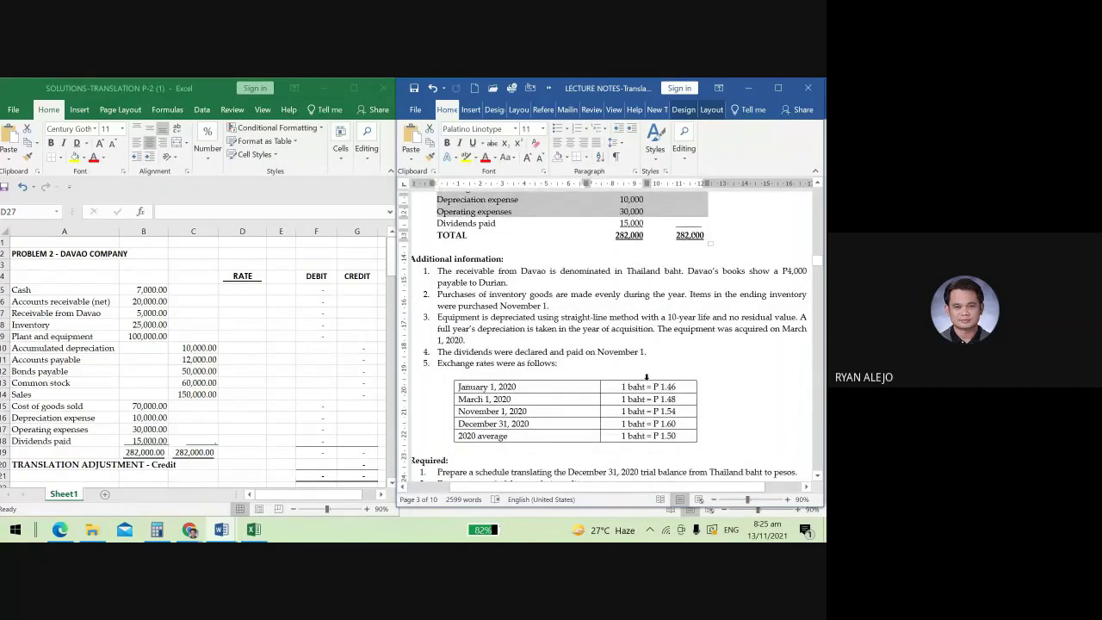
pyautogui.moveTo(475, 388); pyautogui.dragTo(658, 392)
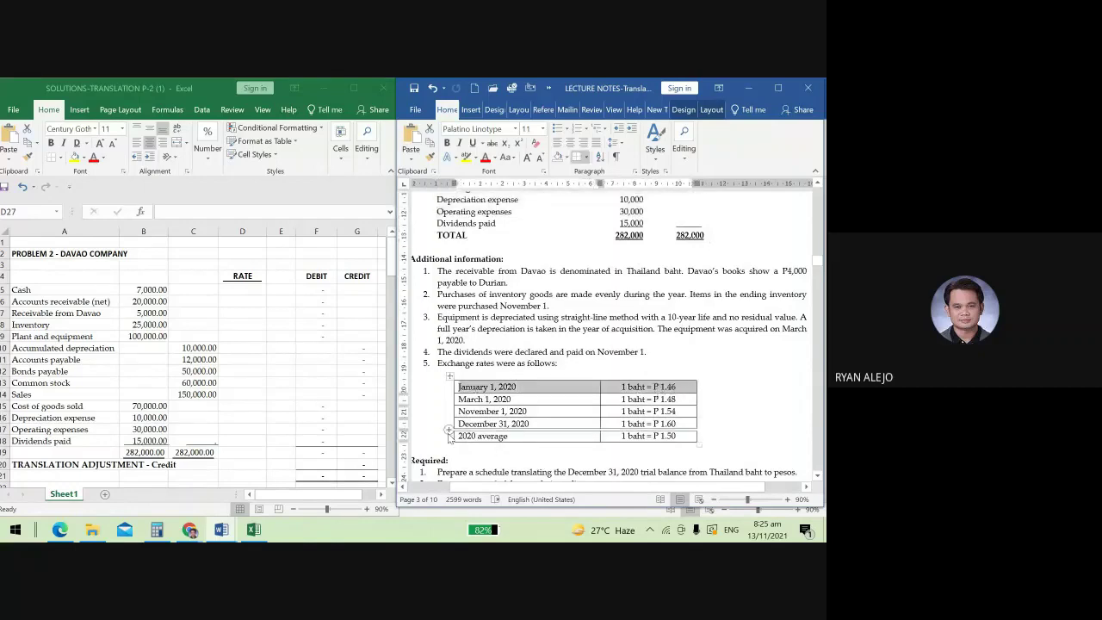
pyautogui.moveTo(474, 425); pyautogui.dragTo(654, 425)
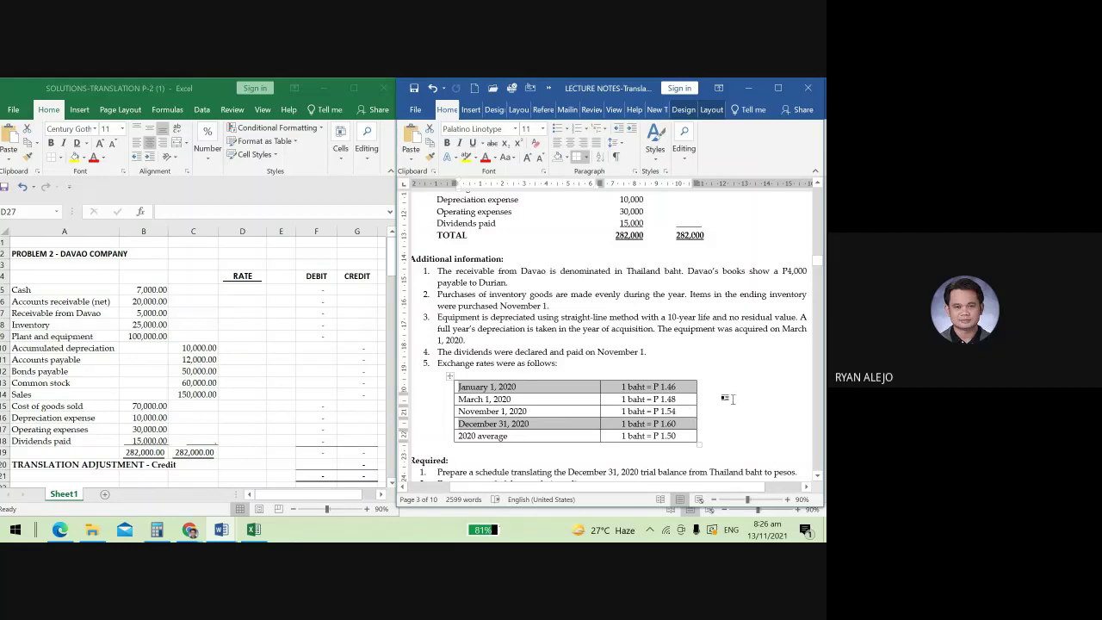
pyautogui.click(550, 385)
# Read the Required section, highlighting the first requirement on translating the trial balance to pesos, and return to the trial balance.
pyautogui.scroll(-1, 549, 385)
pyautogui.scroll(-2, 548, 385)
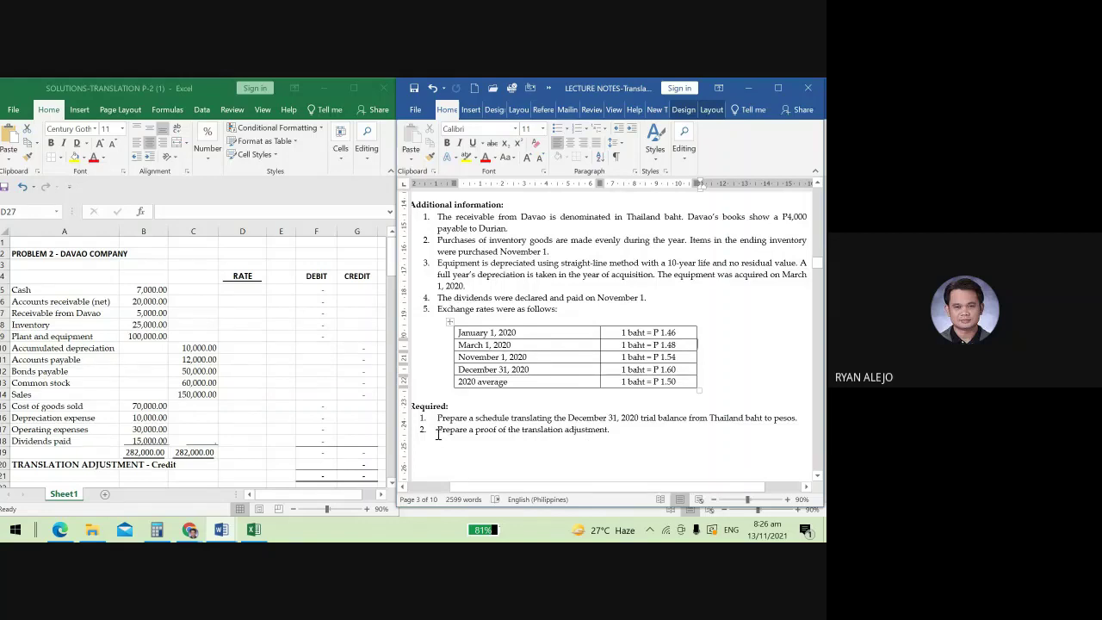
pyautogui.moveTo(437, 417); pyautogui.dragTo(794, 419)
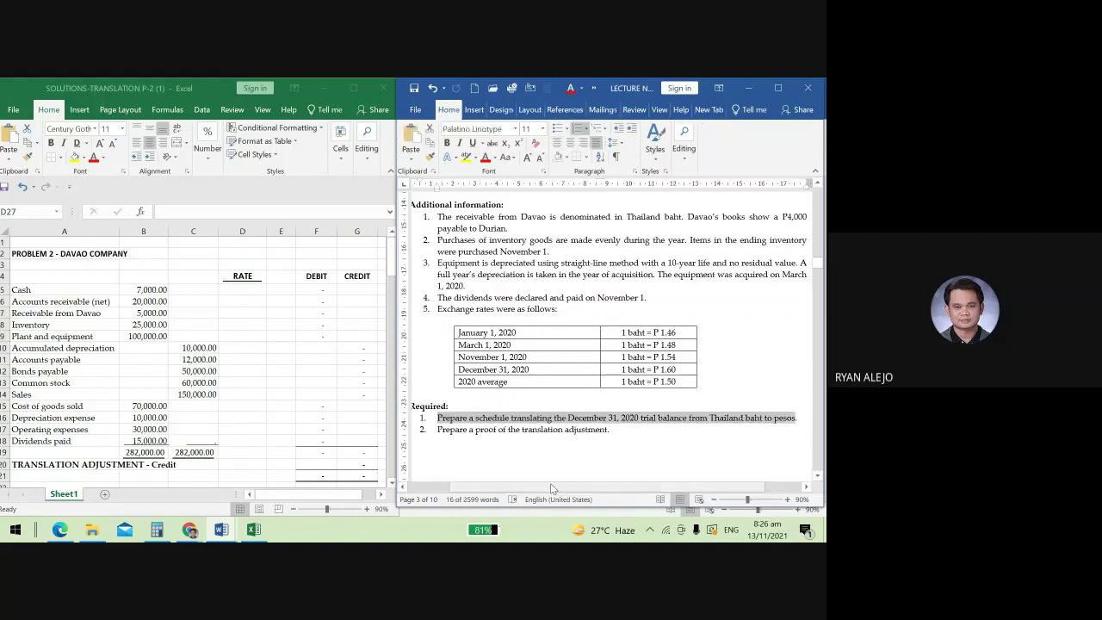
pyautogui.scroll(5, 571, 428)
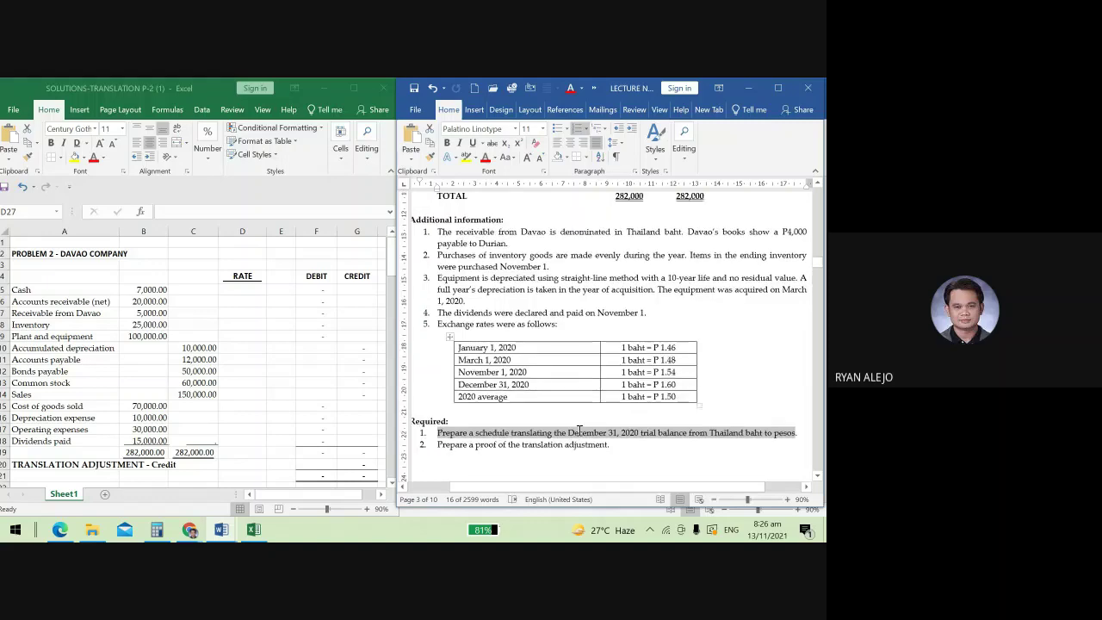
pyautogui.scroll(3, 569, 383)
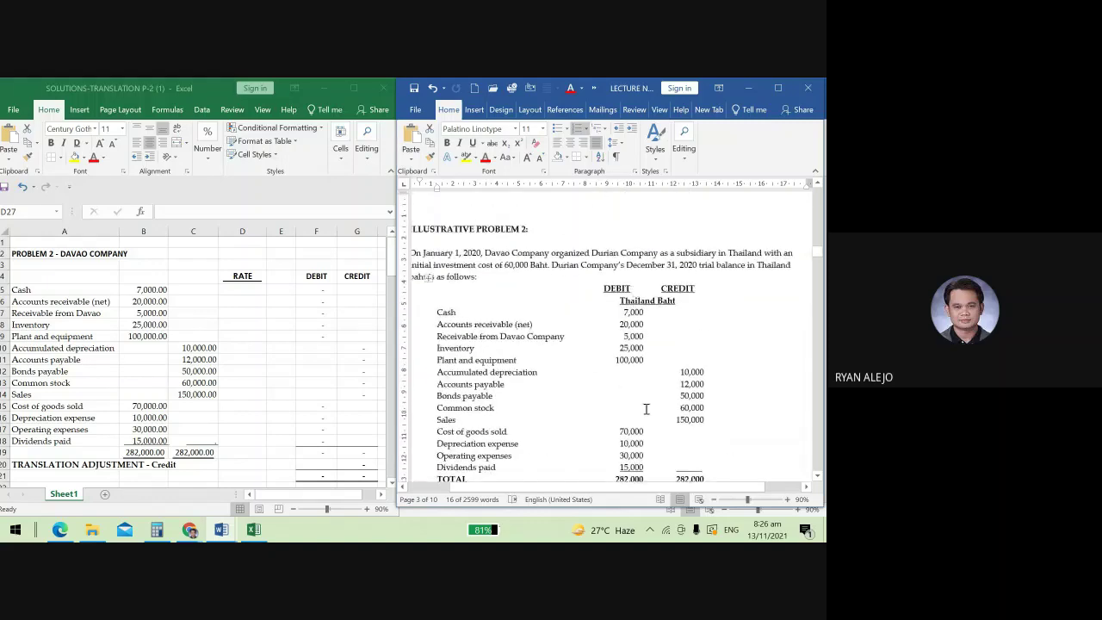
pyautogui.scroll(-1, 704, 323)
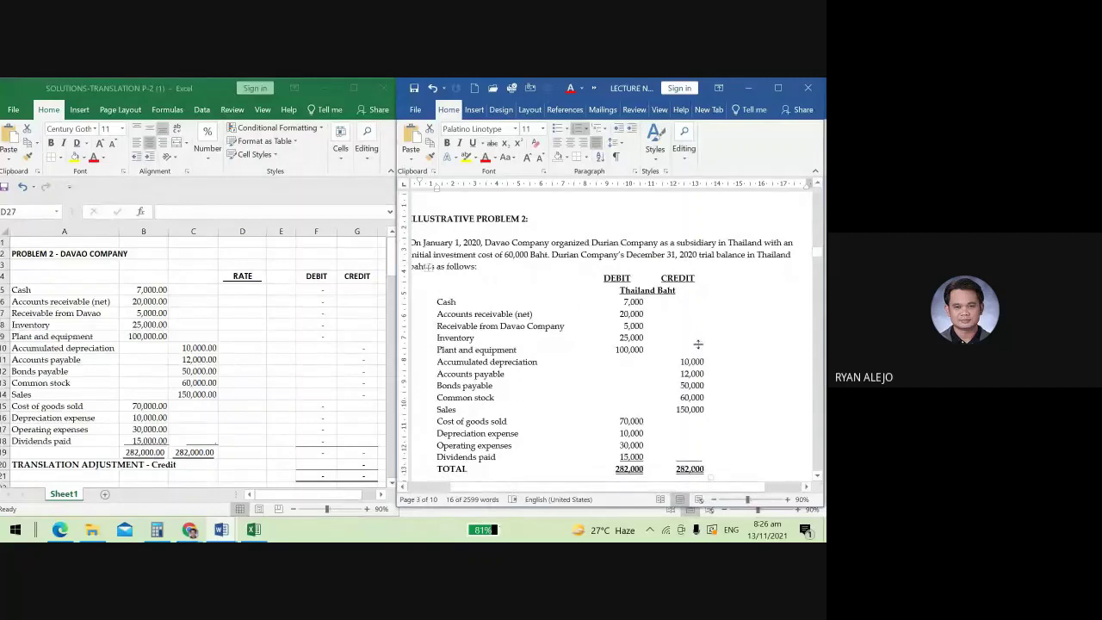
# Switch to the Excel solution sheet, merge and center B4:C4, and enter BAHT as a bold, underlined heading.
pyautogui.click(252, 336)
pyautogui.click(153, 288)
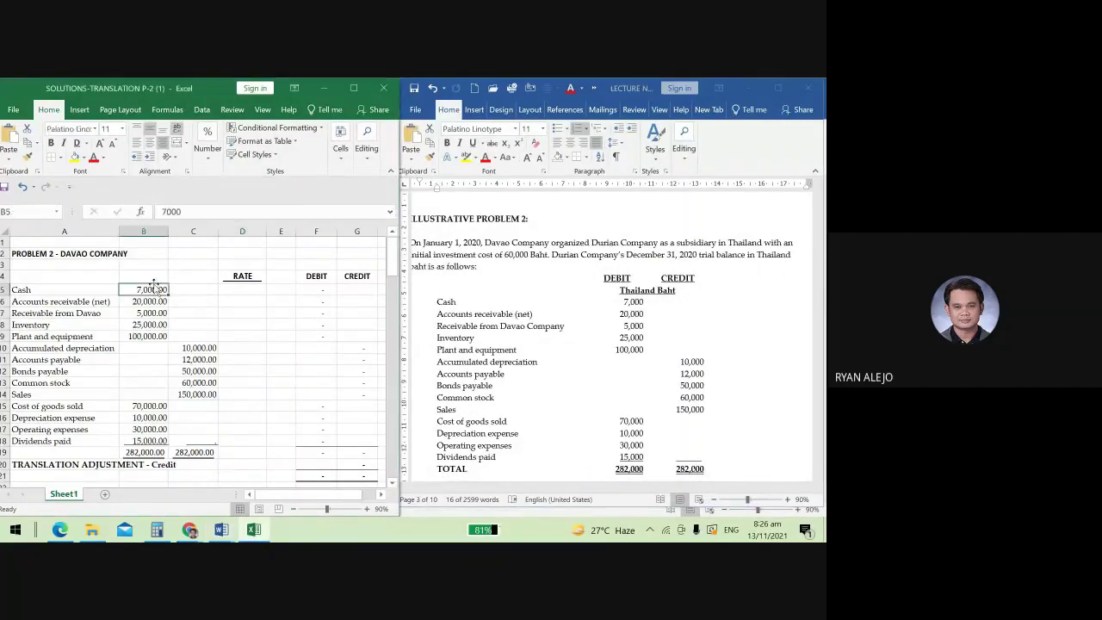
pyautogui.moveTo(147, 275); pyautogui.dragTo(202, 276)
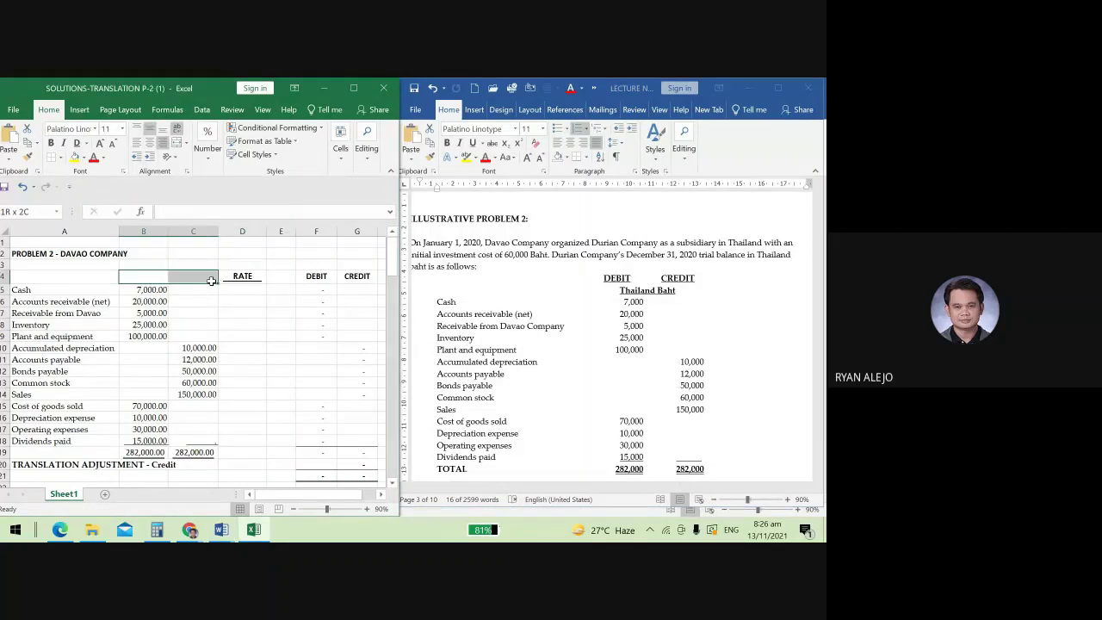
pyautogui.click(176, 142)
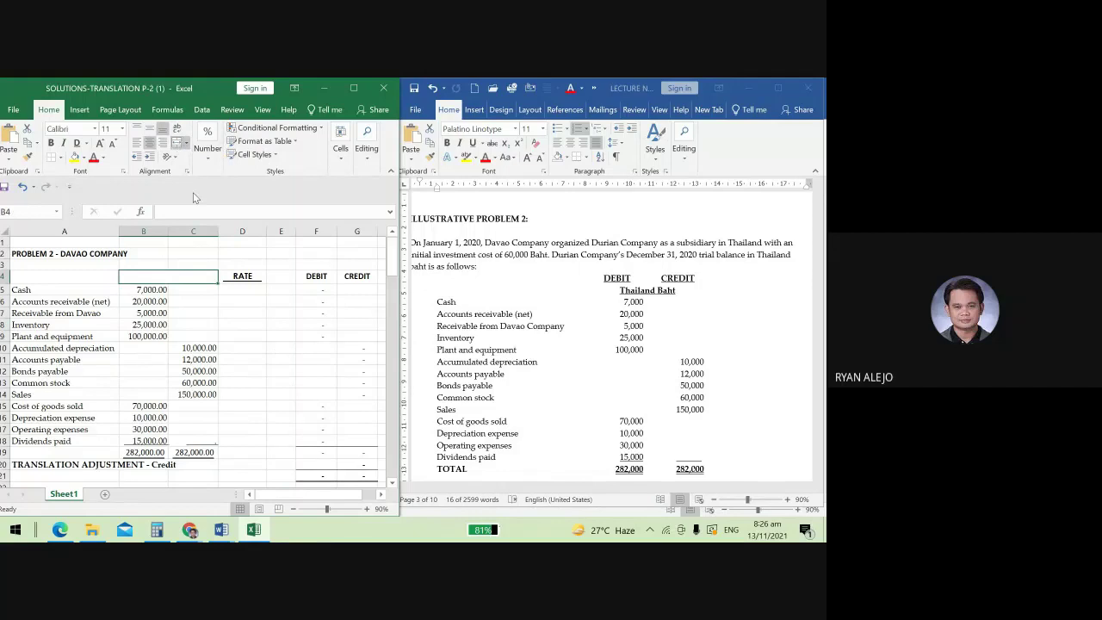
pyautogui.write('BAHT')
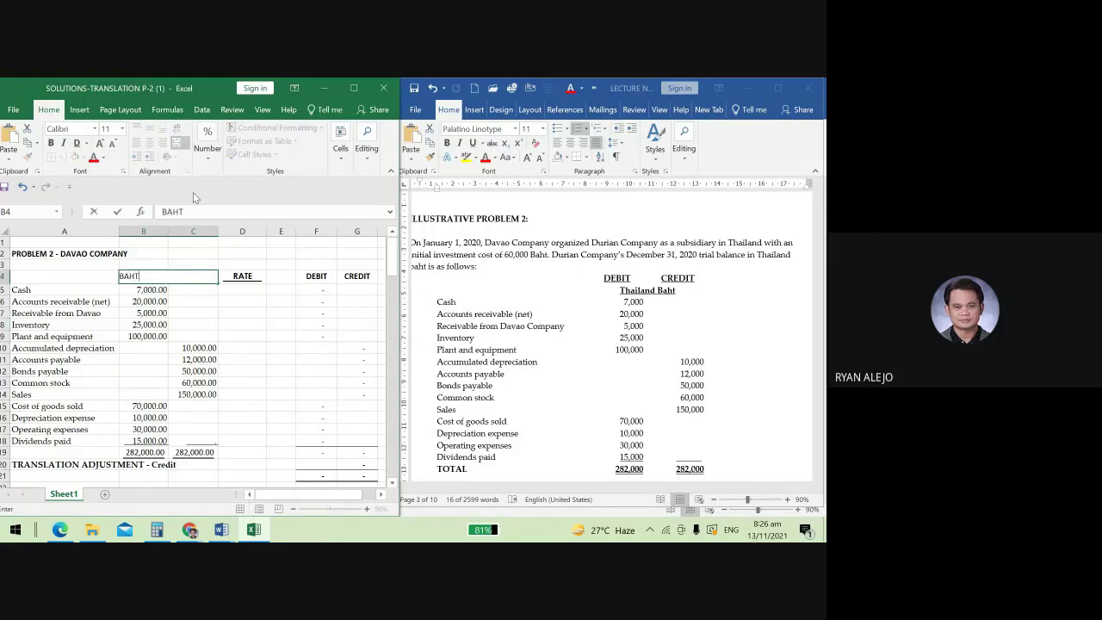
pyautogui.hotkey('ctrl', 'Return')
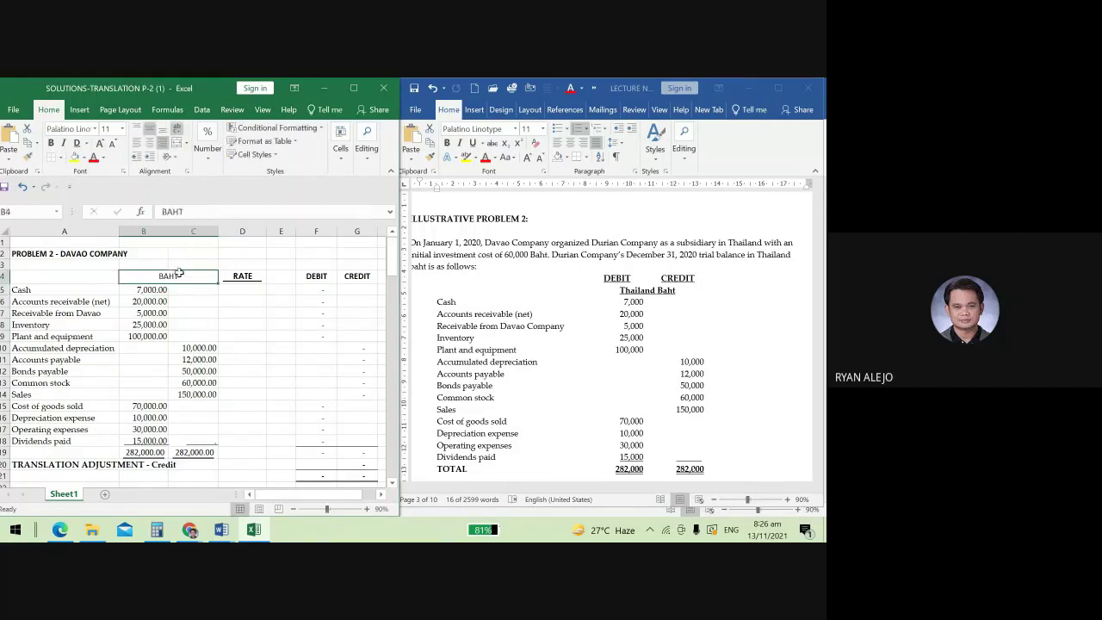
pyautogui.hotkey('ctrl', 'b')
pyautogui.hotkey('ctrl', 'u')
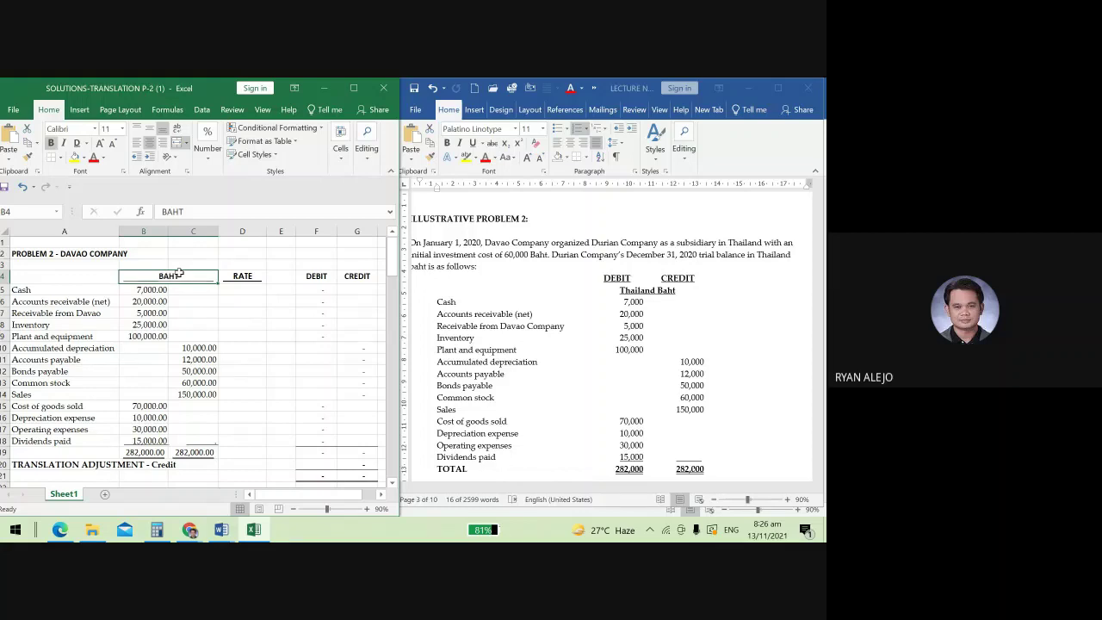
pyautogui.click(245, 349)
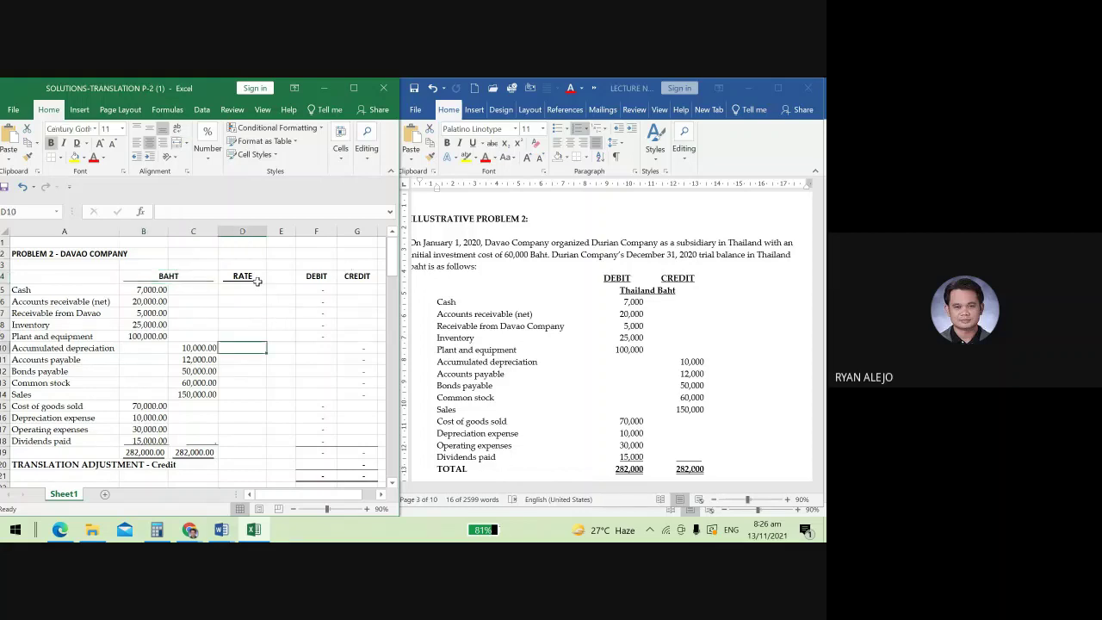
# Enter CR as the rate for Cash in D5 and fill it down through Bonds payable in D12.
pyautogui.moveTo(154, 289); pyautogui.dragTo(185, 436)
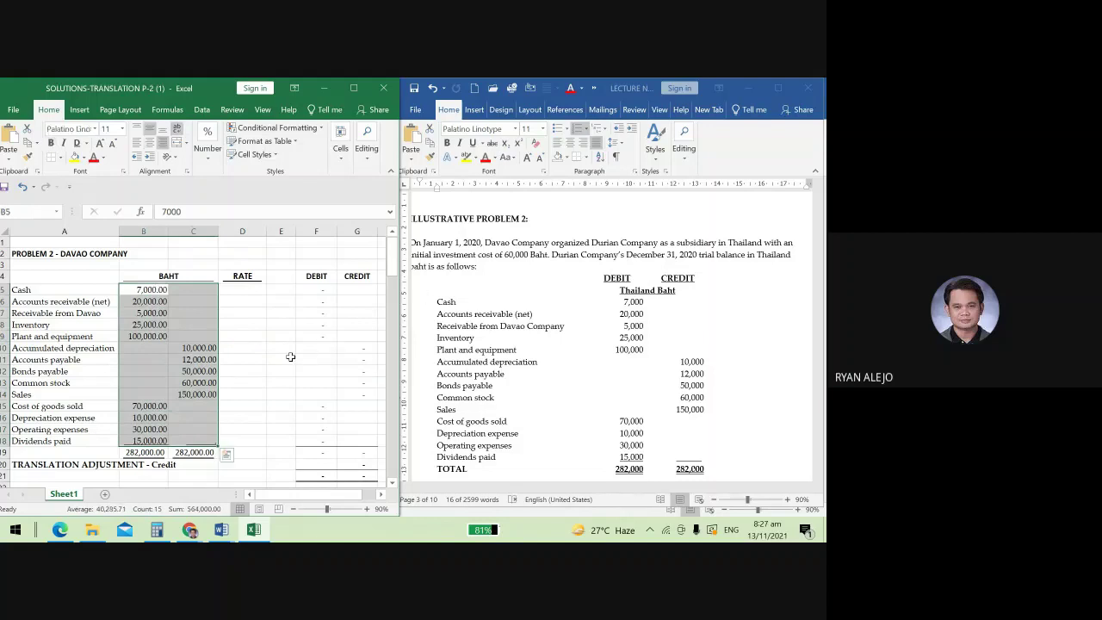
pyautogui.click(258, 289)
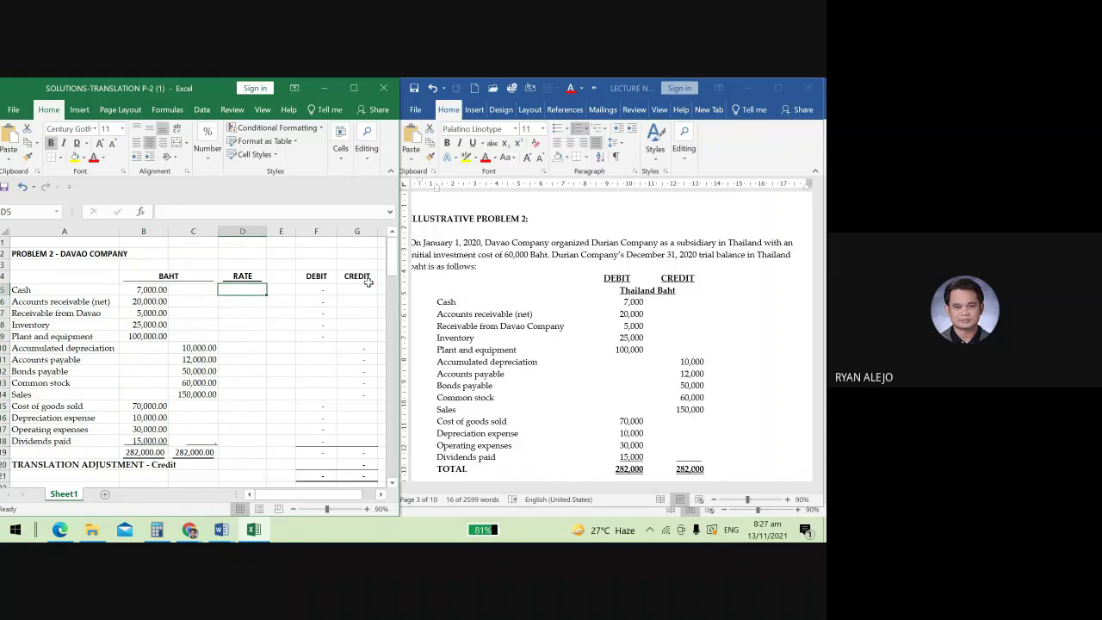
pyautogui.write('CR')
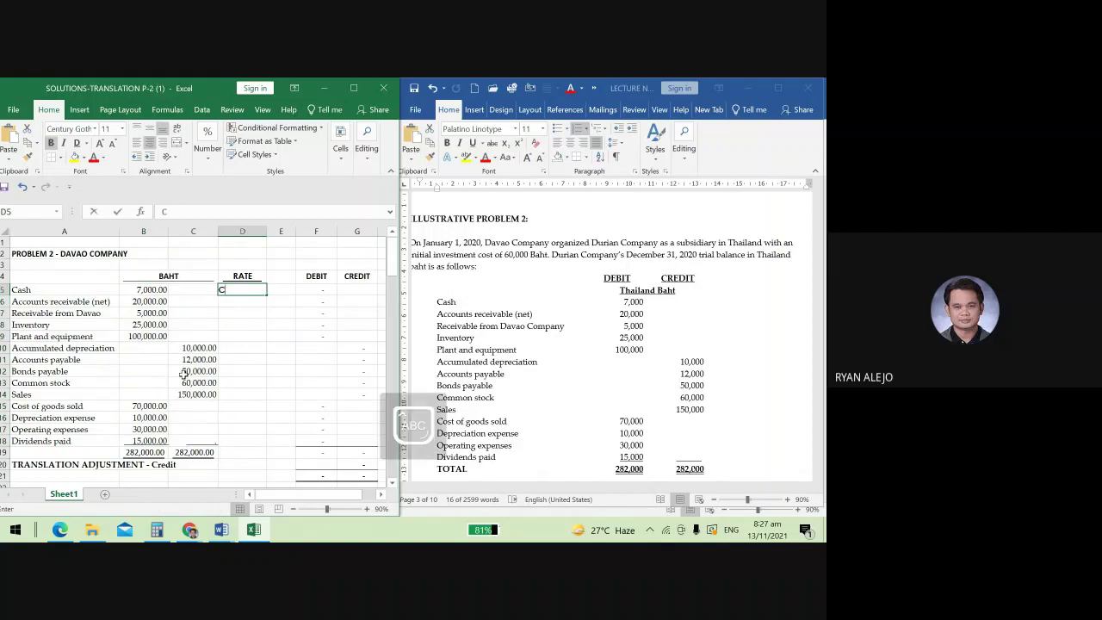
pyautogui.click(317, 336)
pyautogui.click(260, 292)
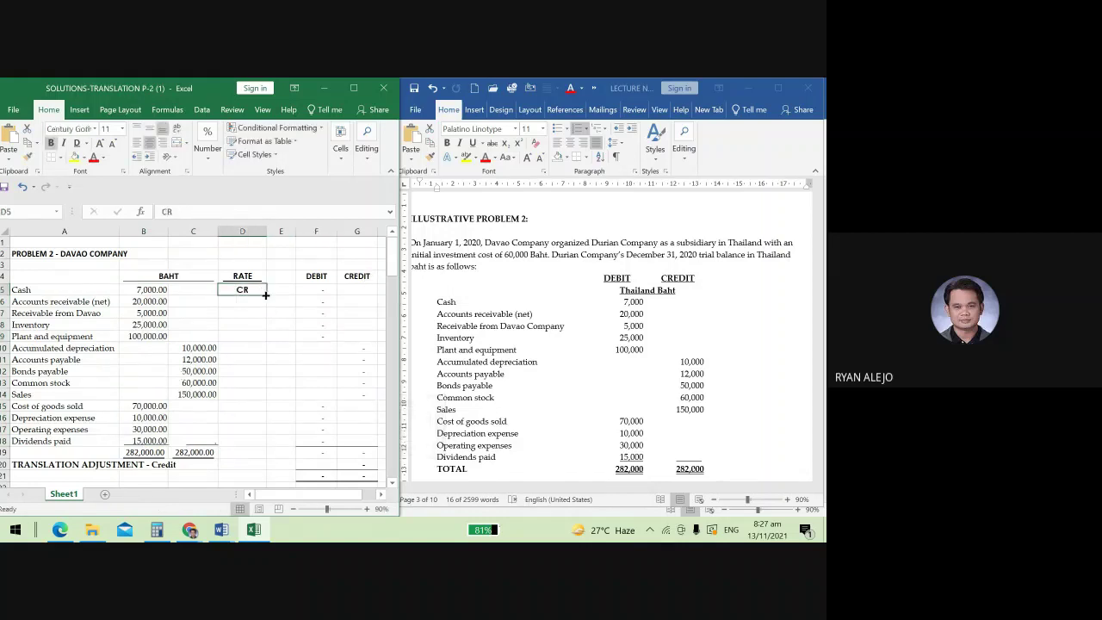
pyautogui.moveTo(266, 295); pyautogui.dragTo(252, 378)
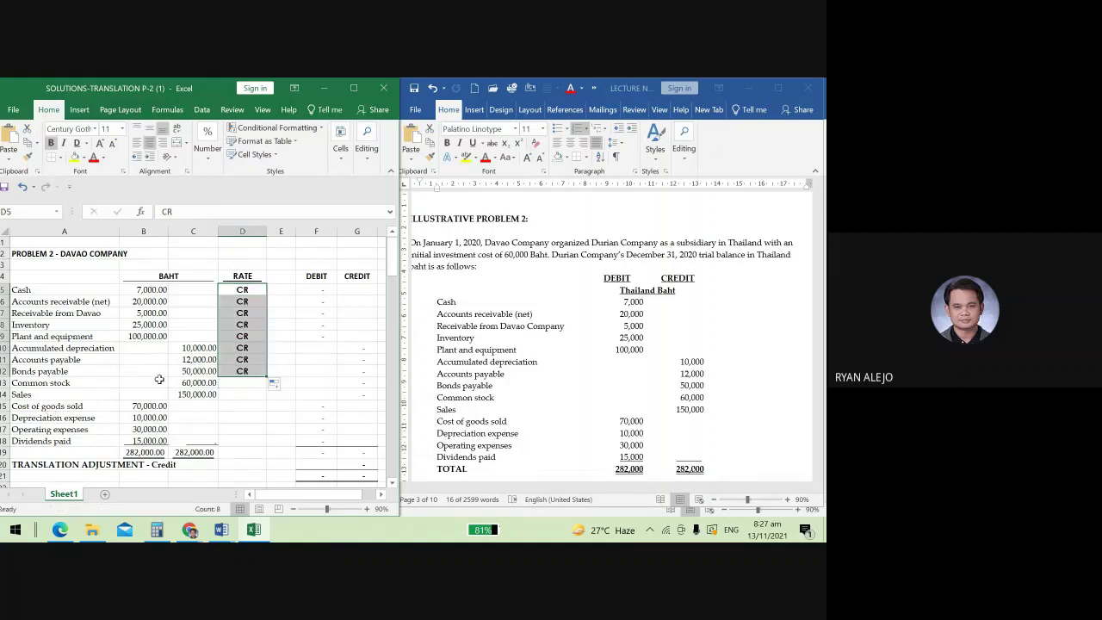
pyautogui.scroll(-1, 693, 463)
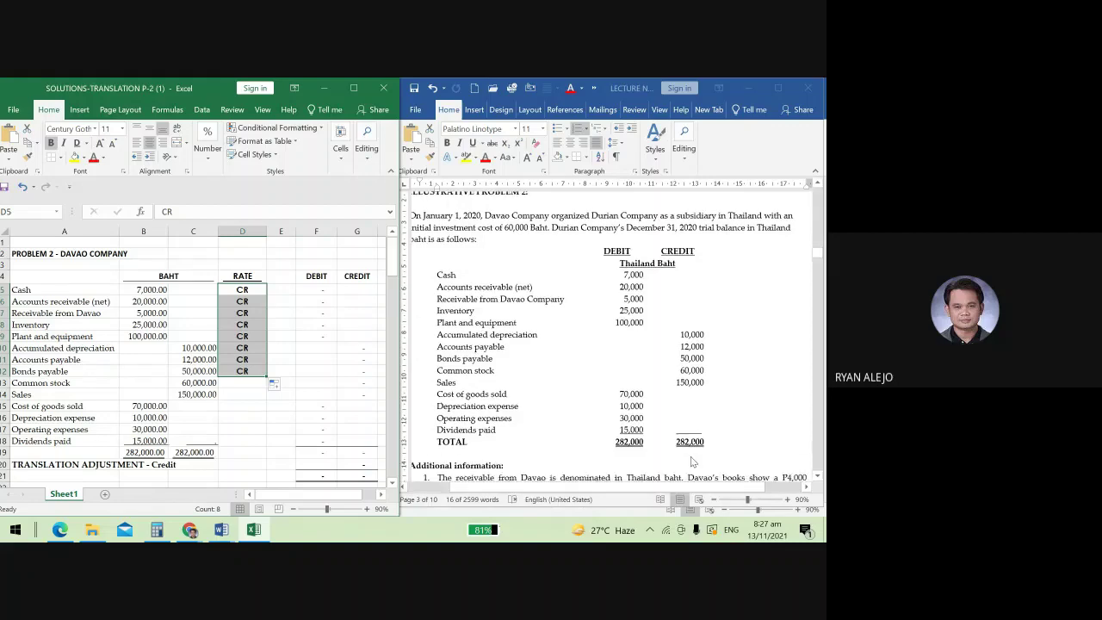
# Enter the December 31, 2020 rate of 1.6 for Cash in E5, fill it down through Bonds payable in E12, and highlight the translated amounts.
pyautogui.scroll(-6, 693, 463)
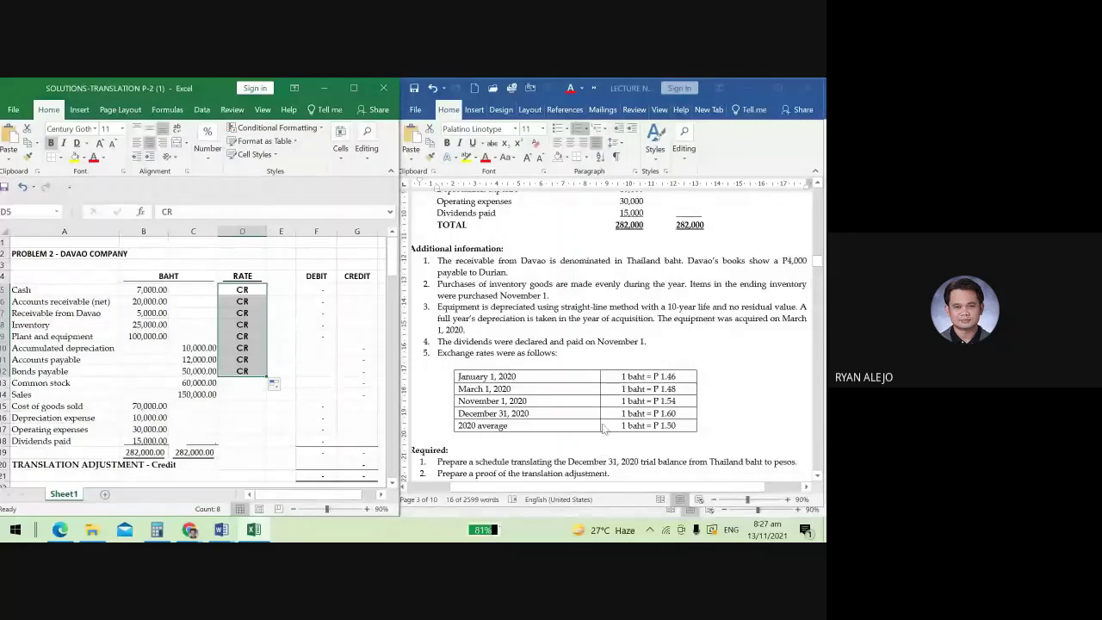
pyautogui.click(654, 413)
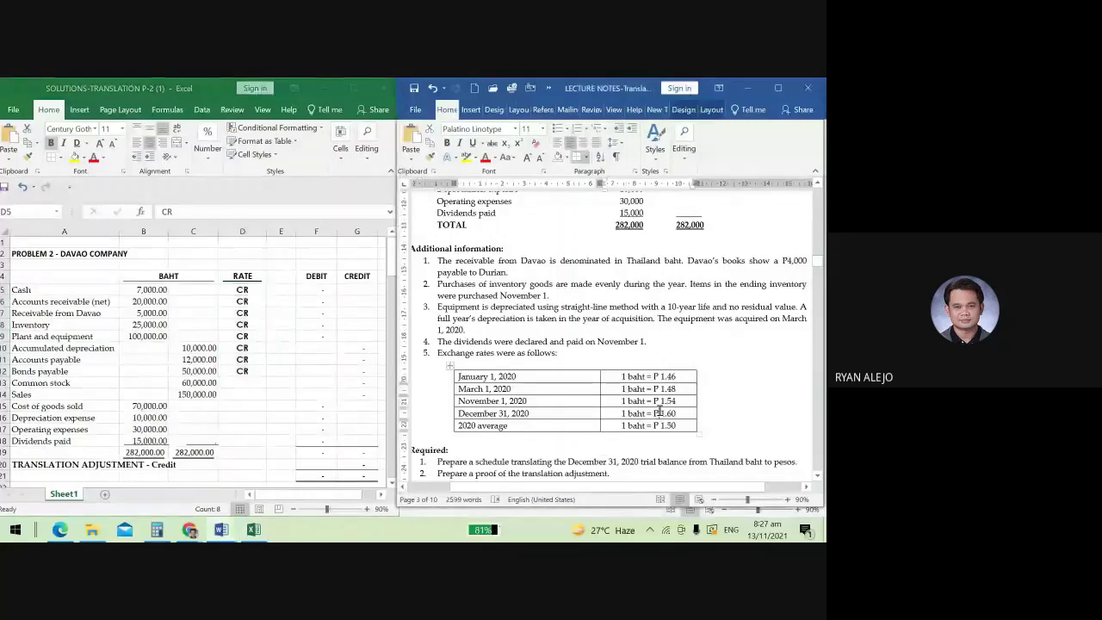
pyautogui.moveTo(653, 413); pyautogui.dragTo(679, 411)
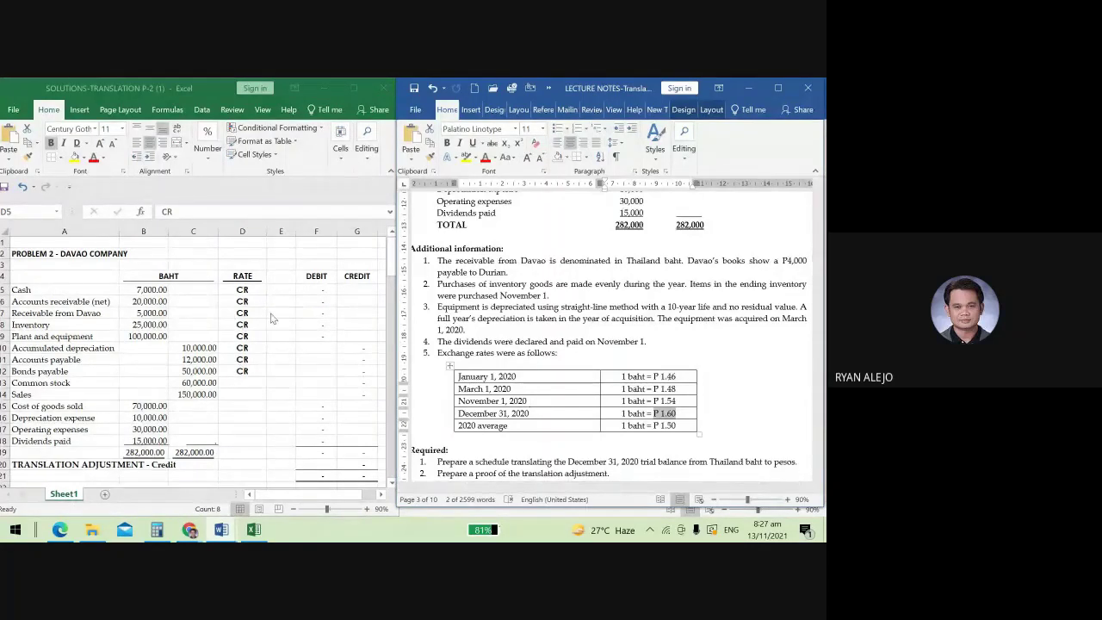
pyautogui.click(282, 289)
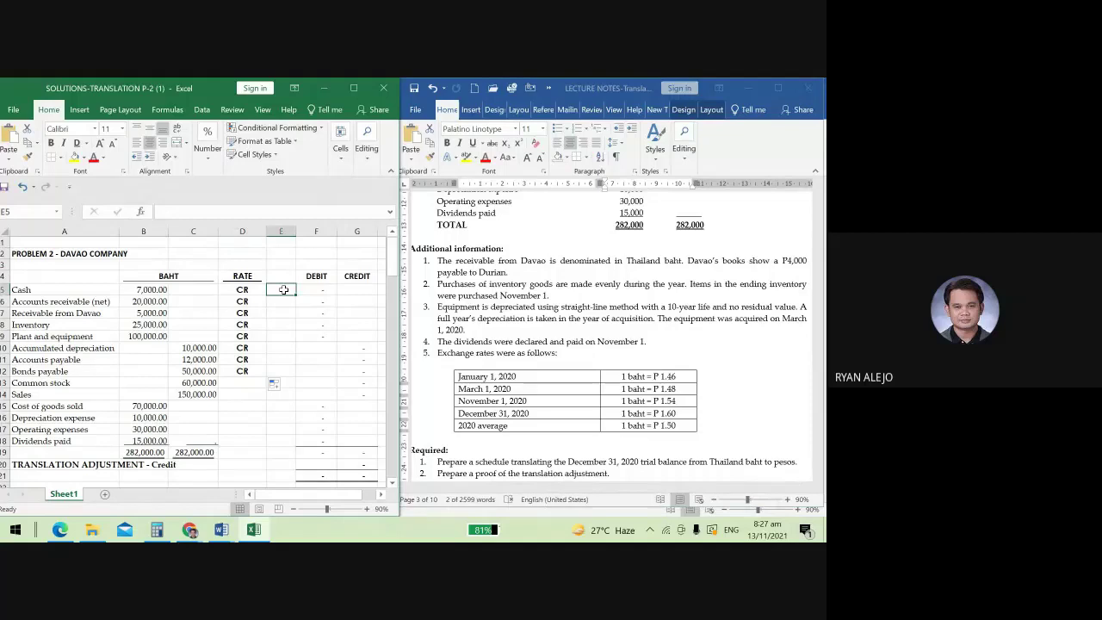
pyautogui.write('1.6')
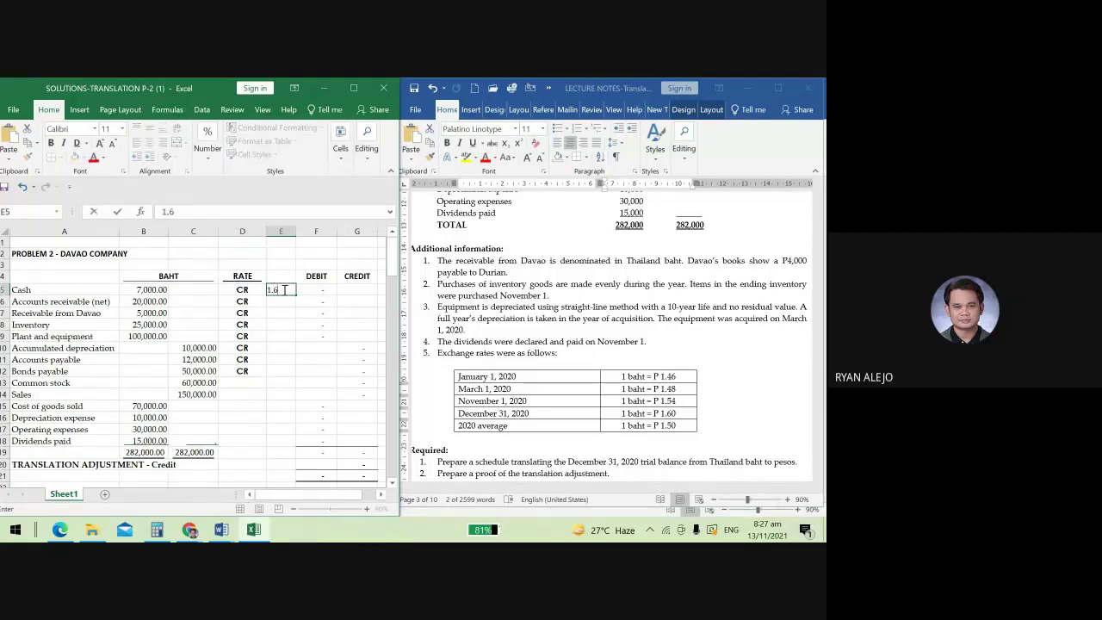
pyautogui.press('Return')
pyautogui.click(282, 289)
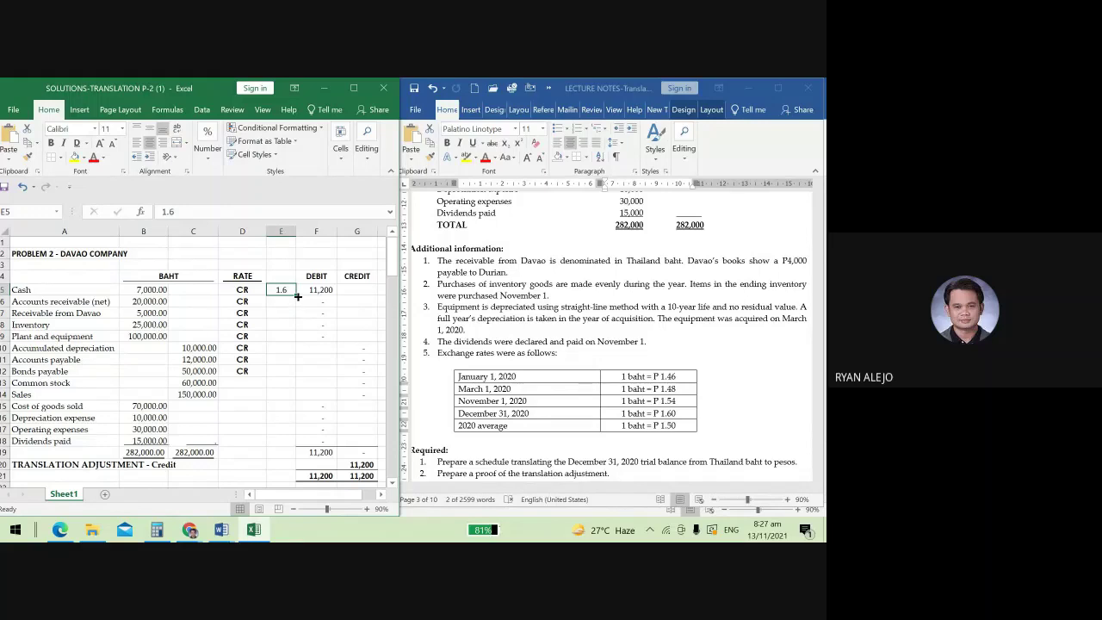
pyautogui.moveTo(298, 296); pyautogui.dragTo(293, 372)
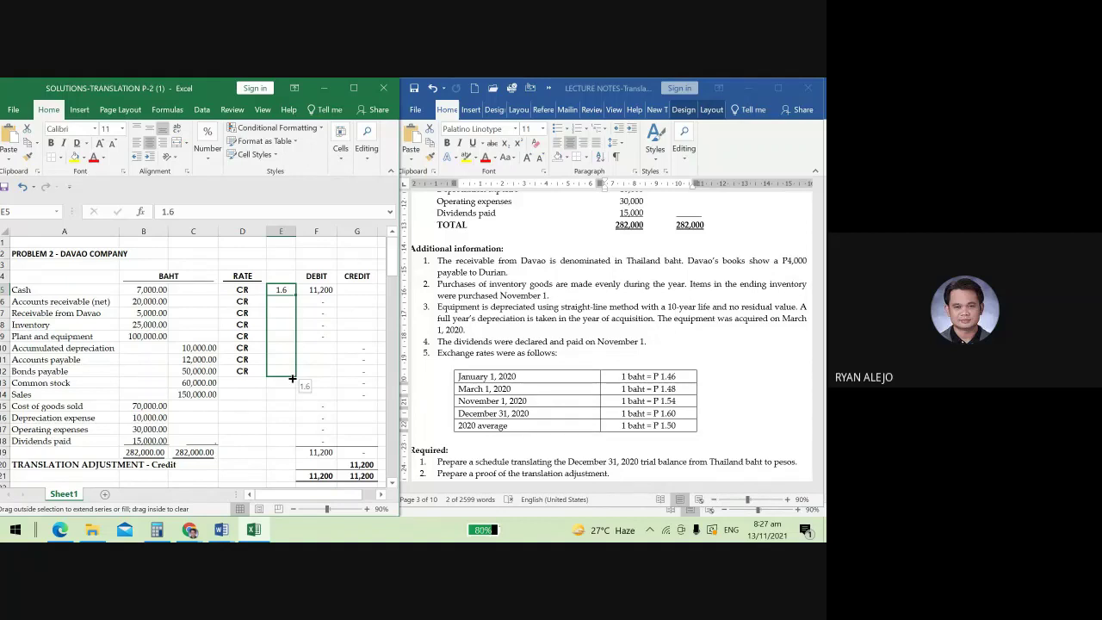
pyautogui.moveTo(292, 378); pyautogui.dragTo(292, 378)
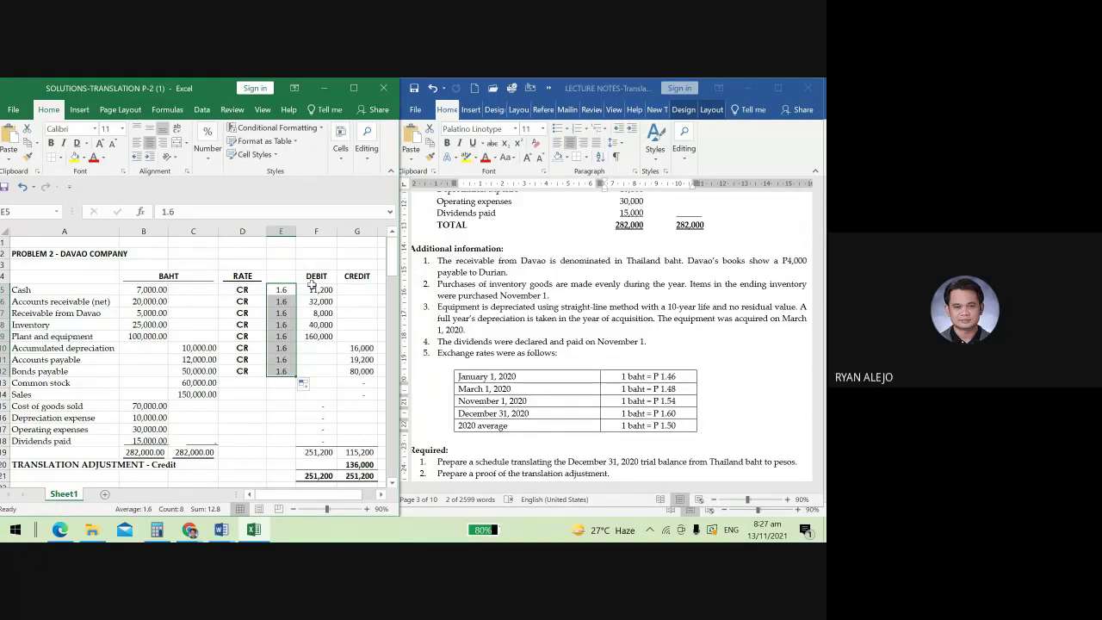
pyautogui.moveTo(313, 290); pyautogui.dragTo(350, 367)
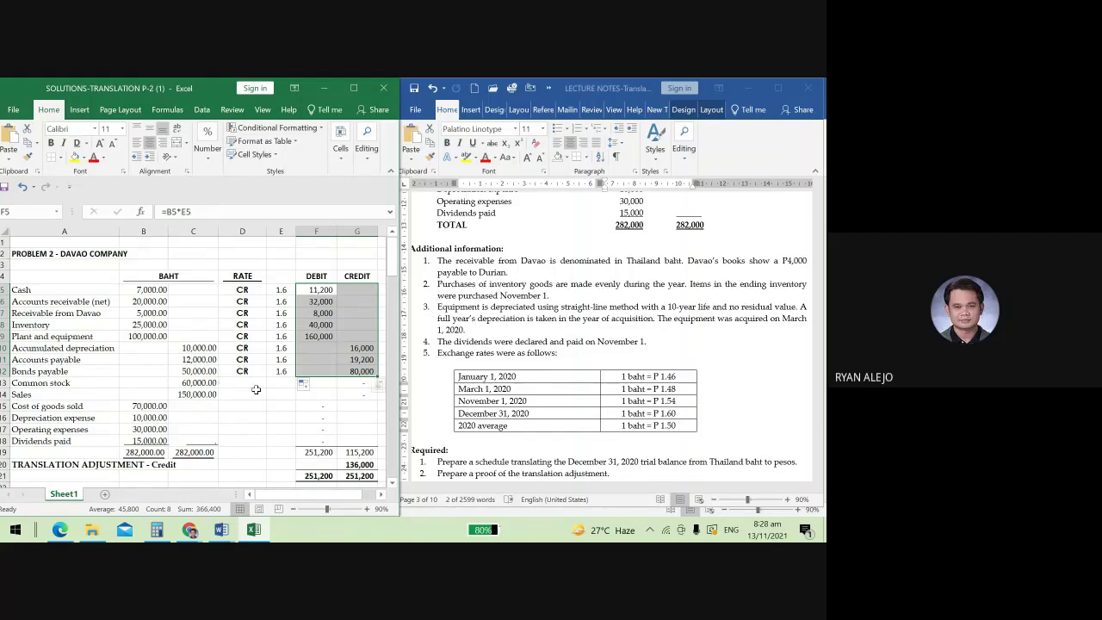
# Review the problem's introduction for the subsidiary's organization date and highlight the January 1, 2020 exchange rate as the historical rate for common stock.
pyautogui.click(244, 384)
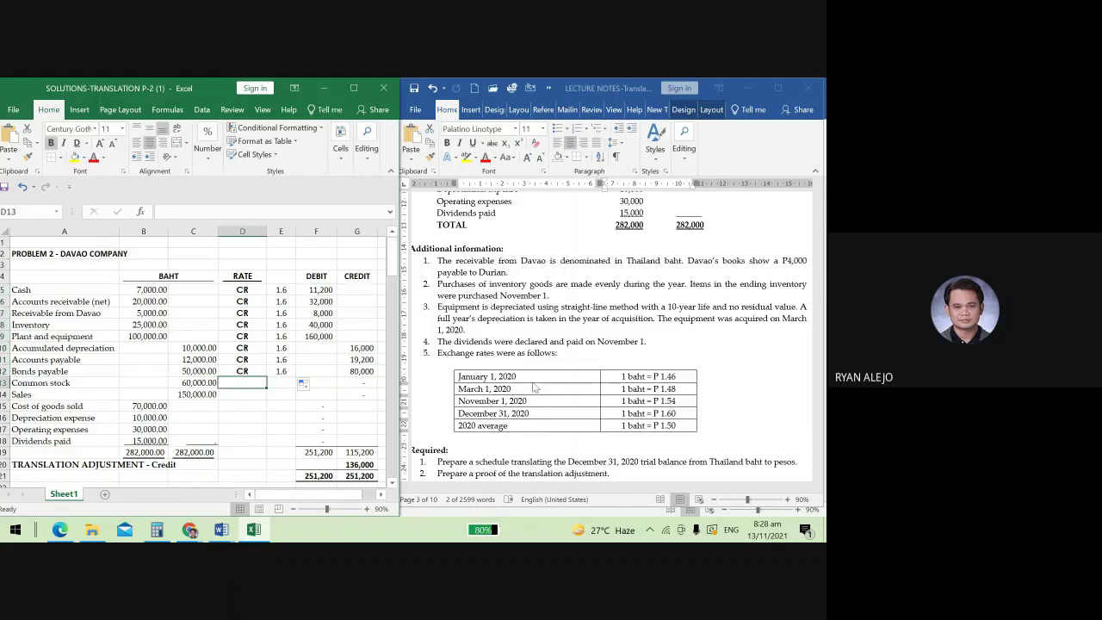
pyautogui.scroll(2, 534, 388)
pyautogui.scroll(5, 535, 382)
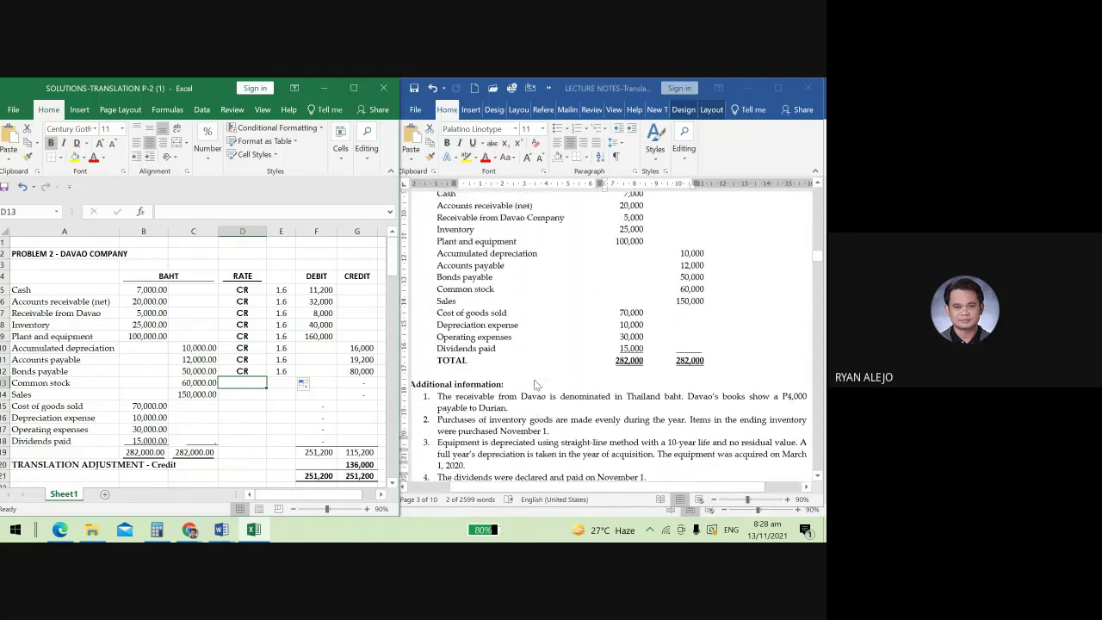
pyautogui.scroll(-1, 493, 283)
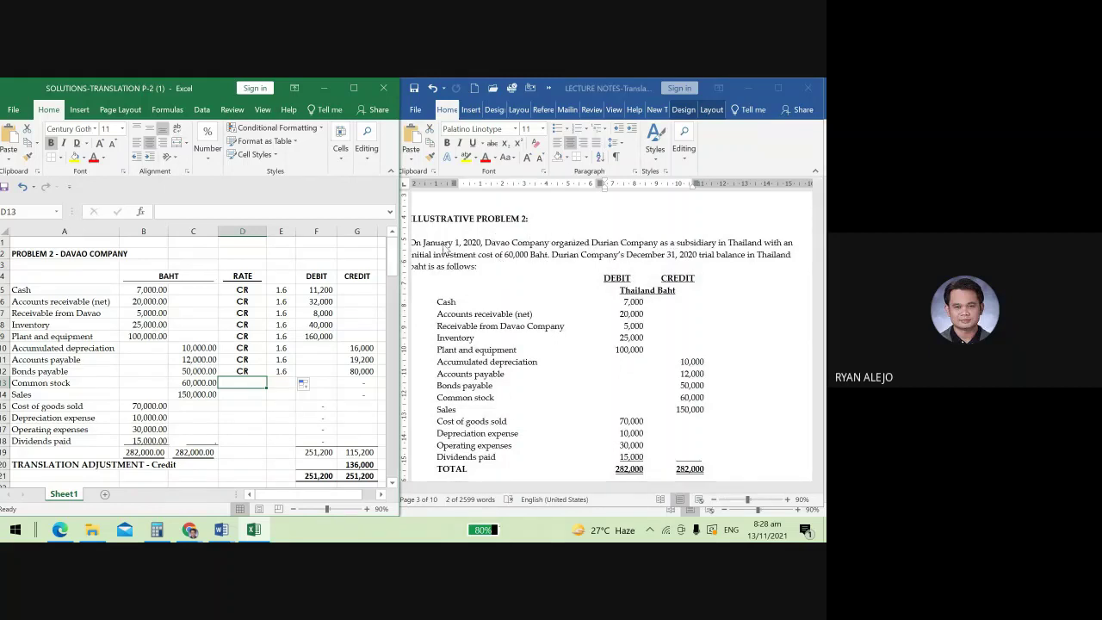
pyautogui.scroll(-1, 511, 411)
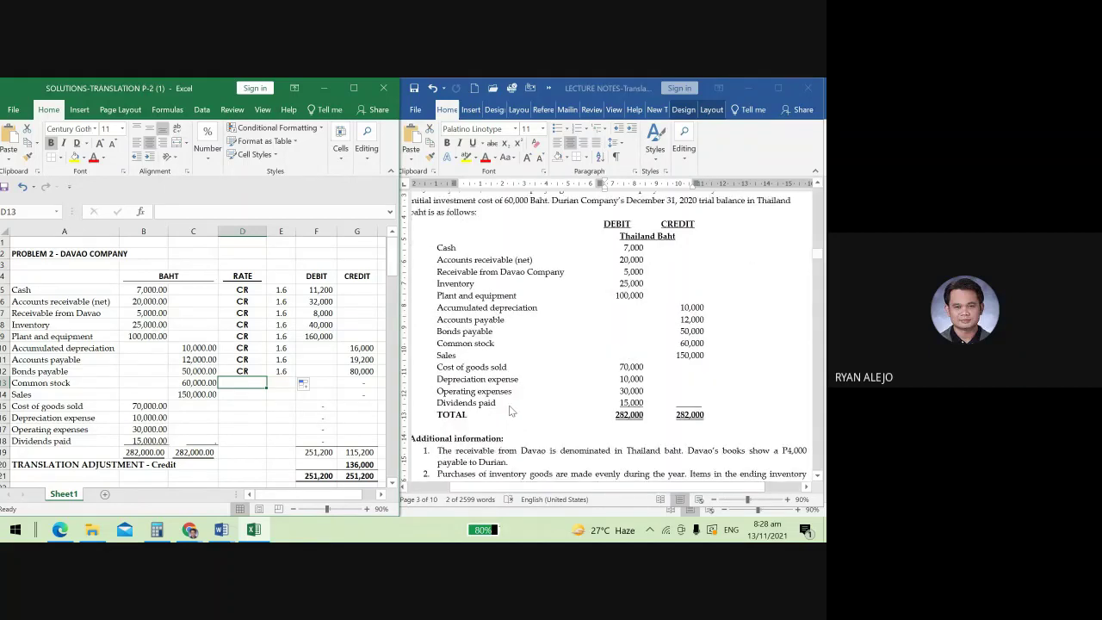
pyautogui.scroll(-4, 511, 411)
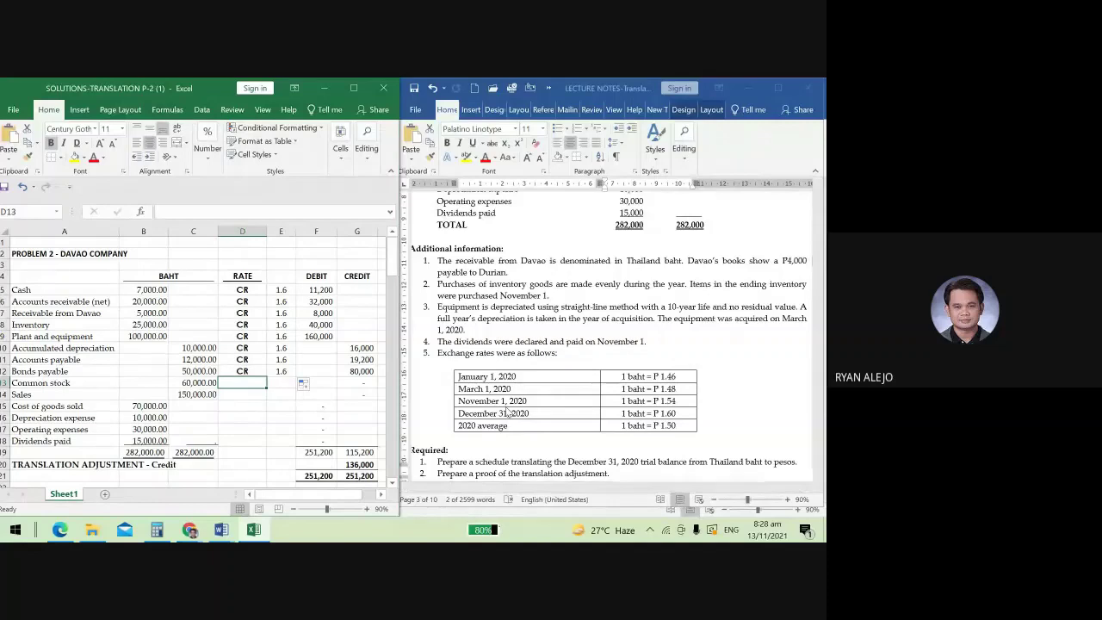
pyautogui.scroll(-1, 509, 413)
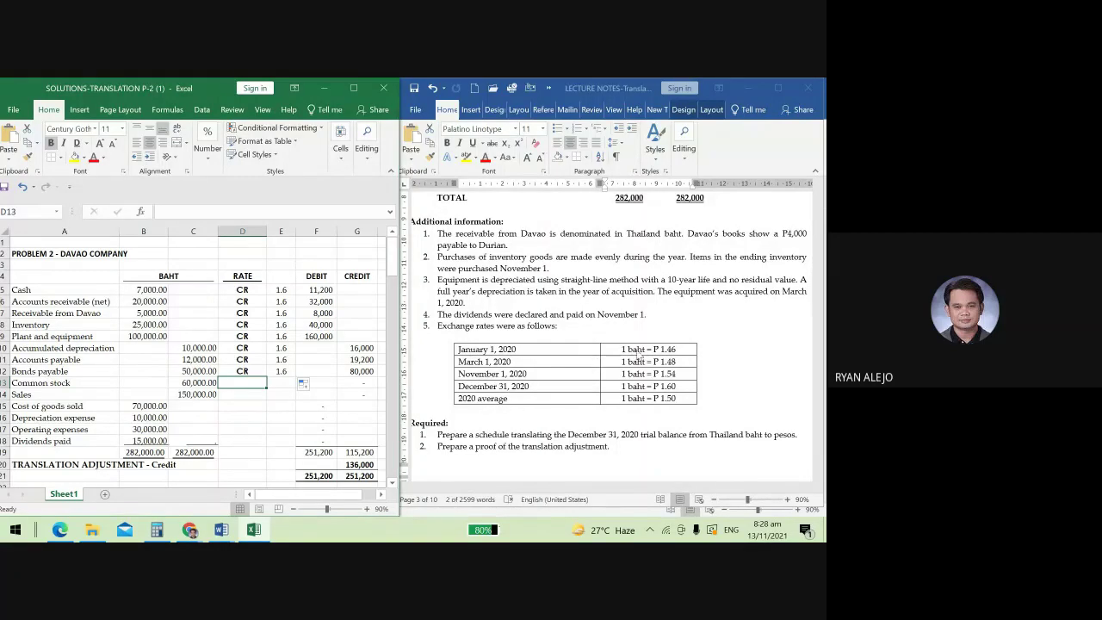
pyautogui.click(664, 343)
pyautogui.click(664, 349)
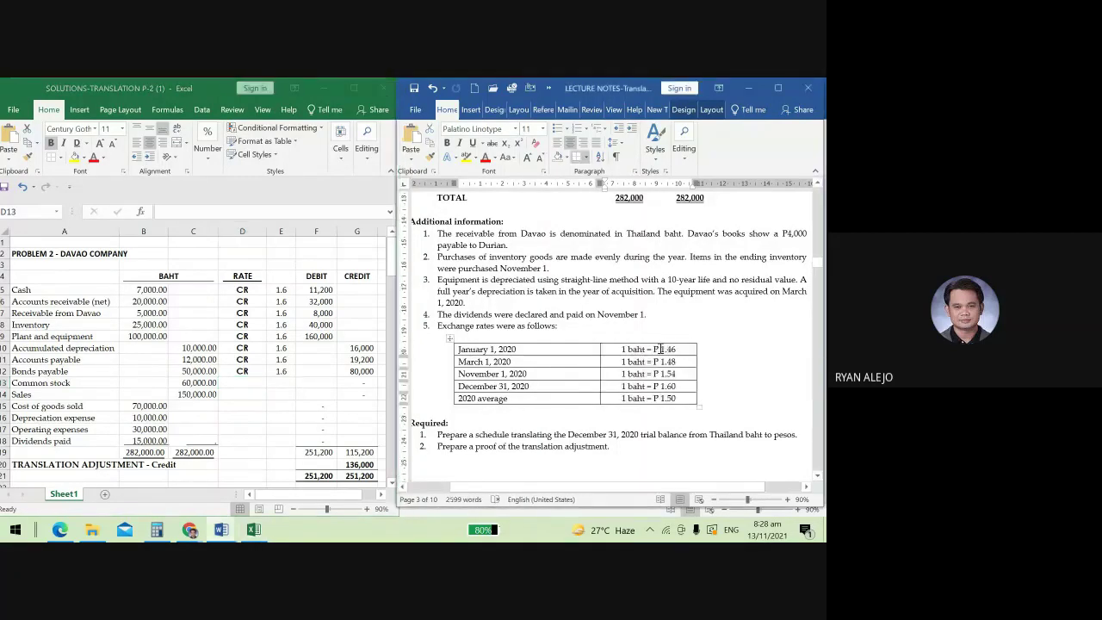
pyautogui.moveTo(654, 348); pyautogui.dragTo(676, 349)
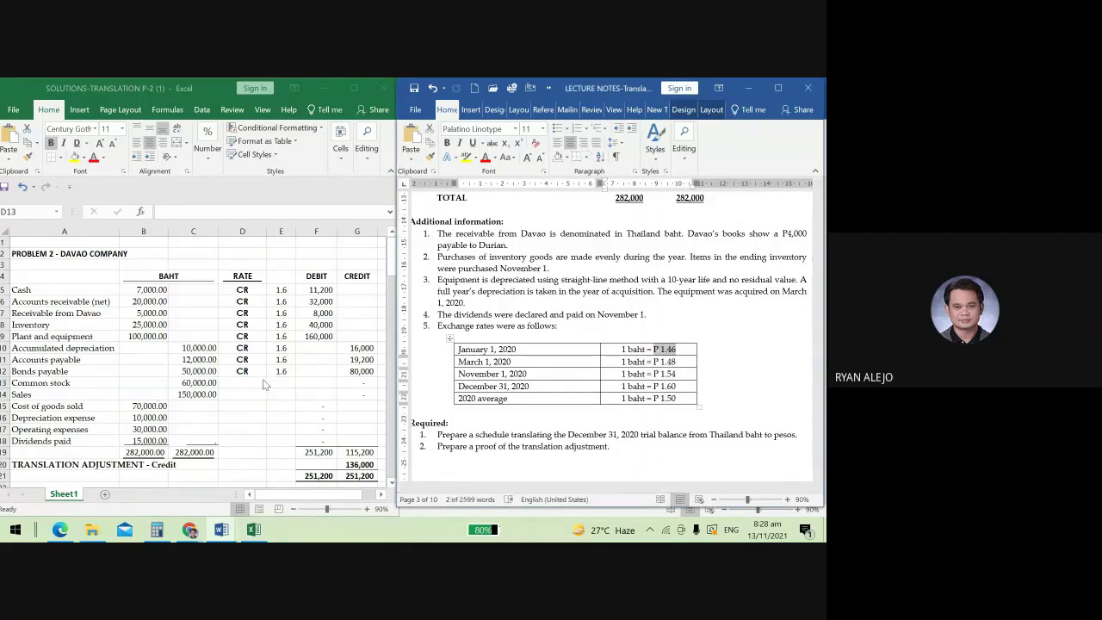
# Enter HR in D13 and 1.46 in E13 as the rate for Common stock.
pyautogui.click(263, 380)
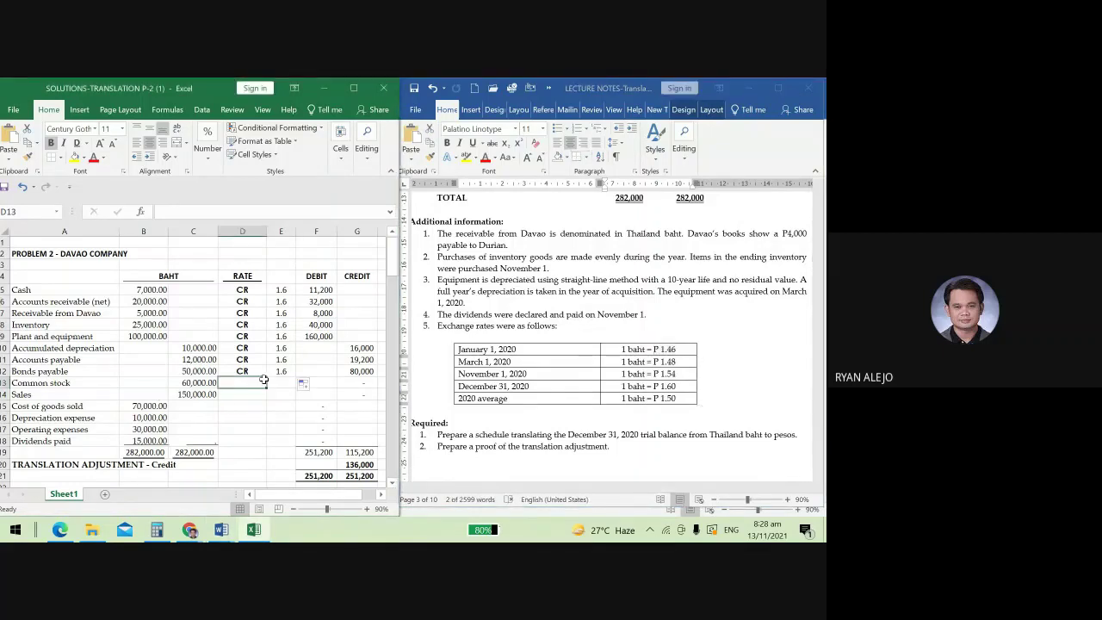
pyautogui.write('HR')
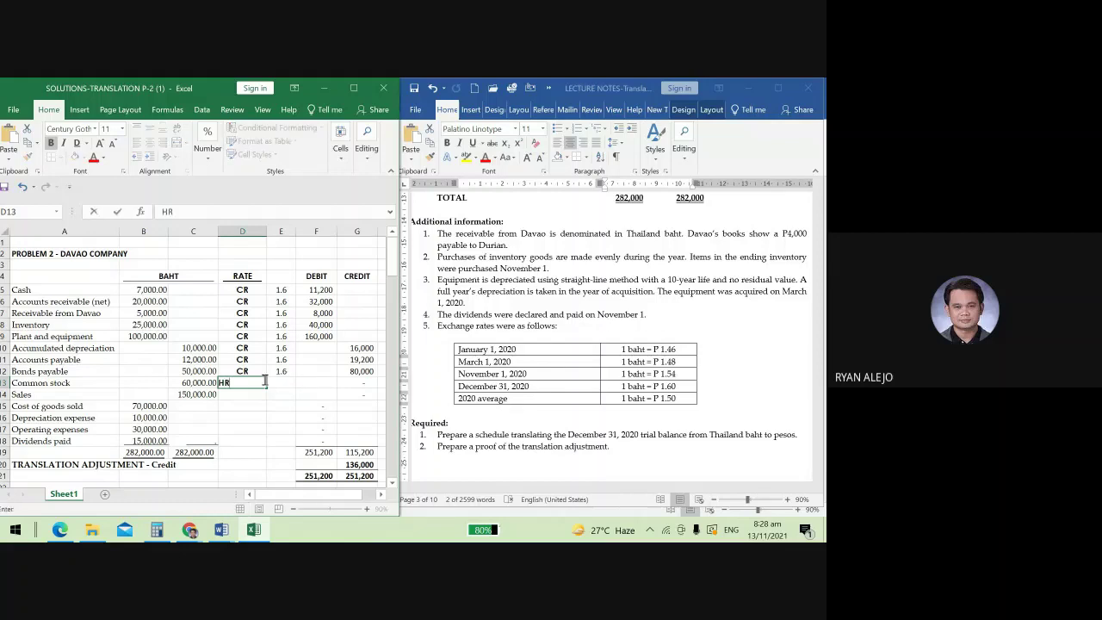
pyautogui.press('Tab')
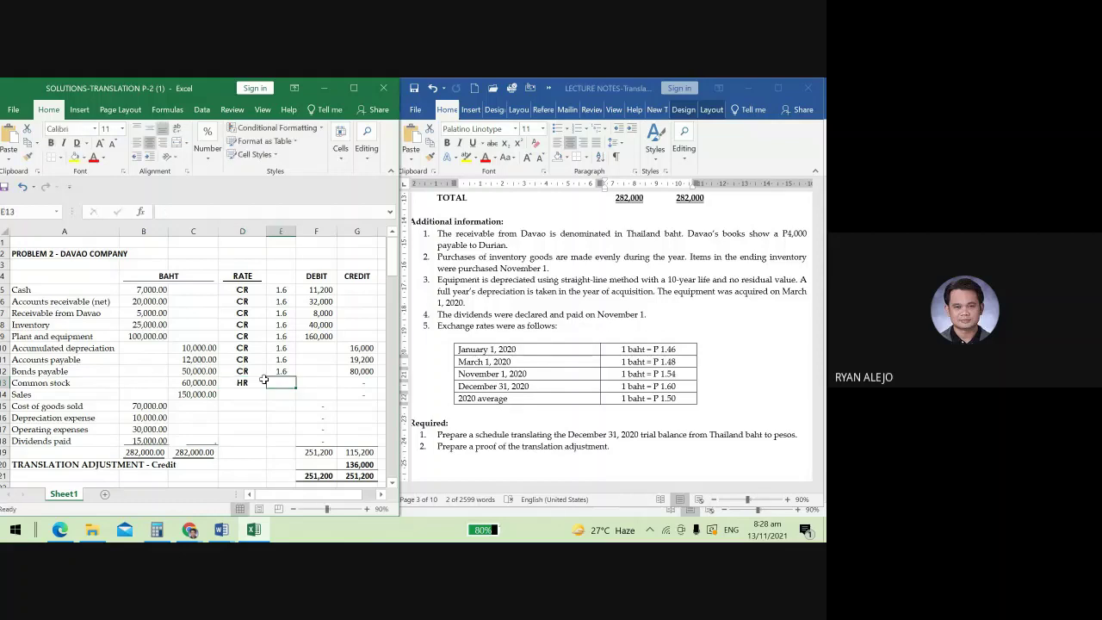
pyautogui.write('1.46')
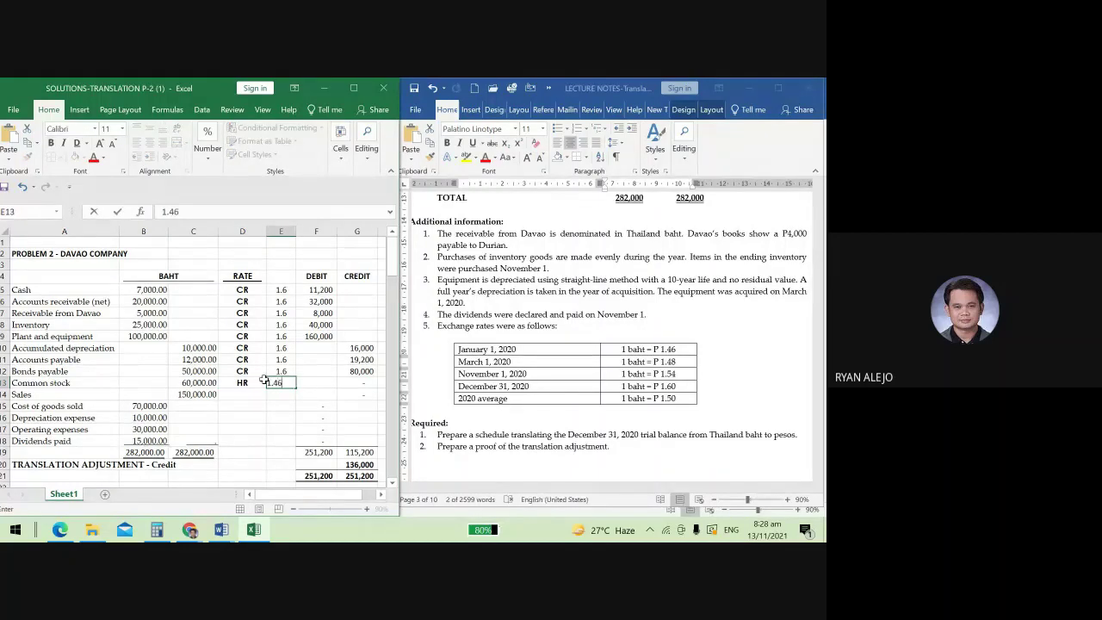
pyautogui.press('Return')
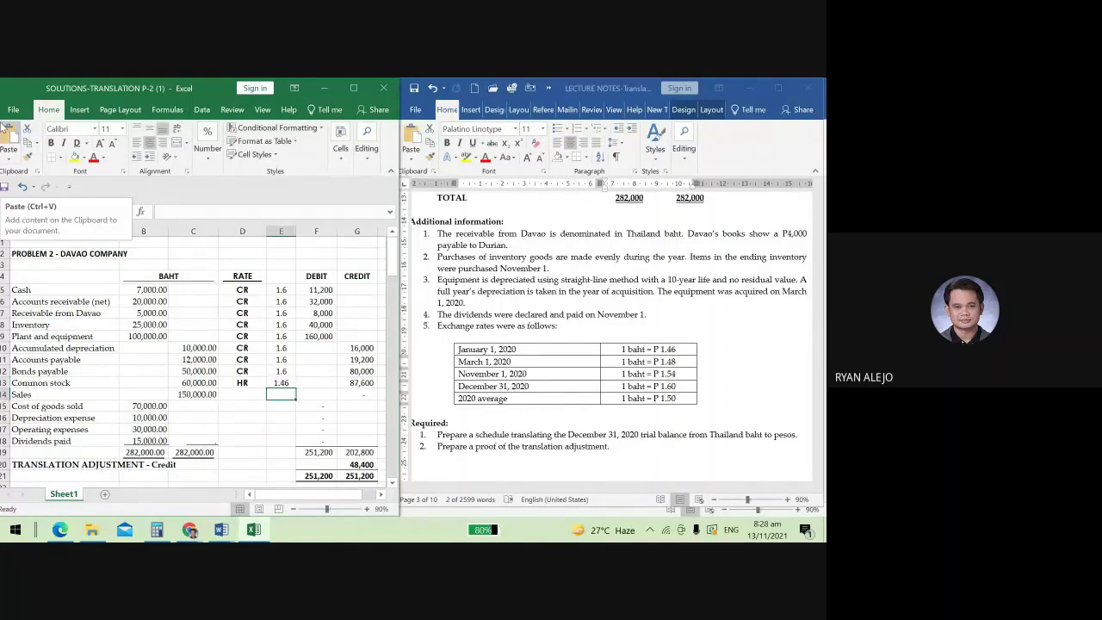
# Enter AR as the rate for Sales in D14 and fill it down through Operating expenses in D17.
pyautogui.press('Left')
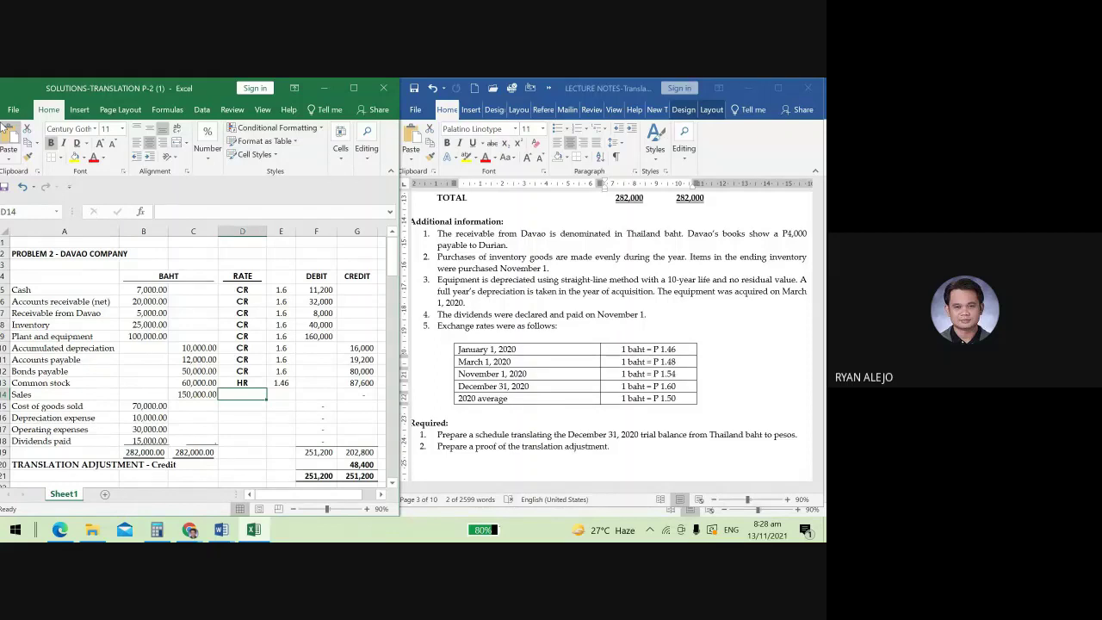
pyautogui.write('AR')
pyautogui.press('Return')
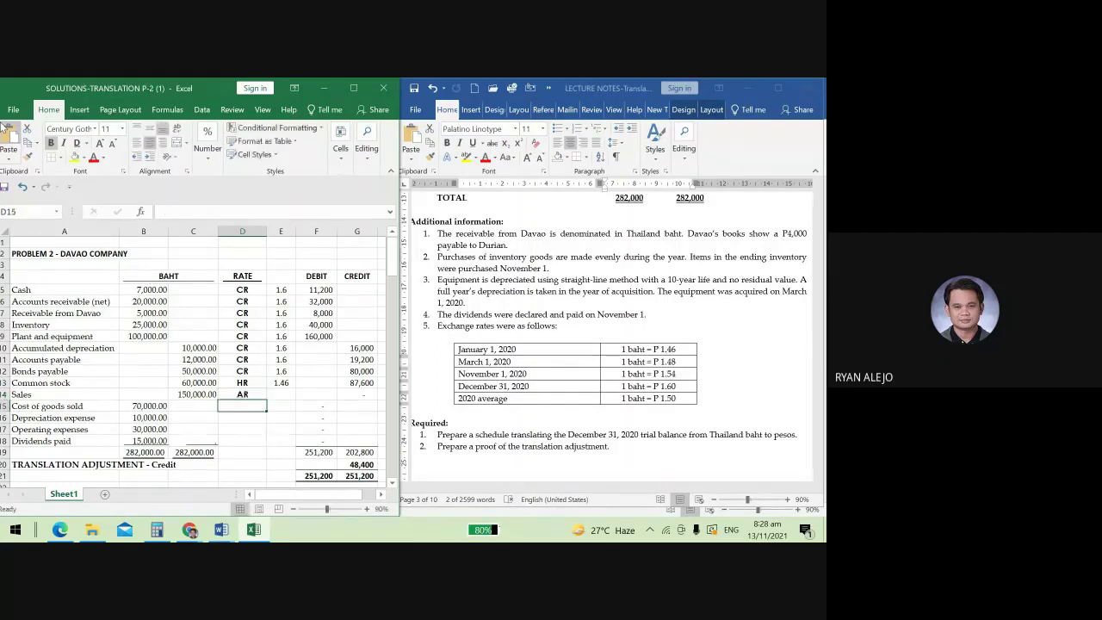
pyautogui.click(262, 397)
pyautogui.moveTo(266, 400); pyautogui.dragTo(262, 435)
# Enter the 2020 average rate of 1.5 for Sales in E14 and fill it down through Operating expenses in E17.
pyautogui.click(278, 397)
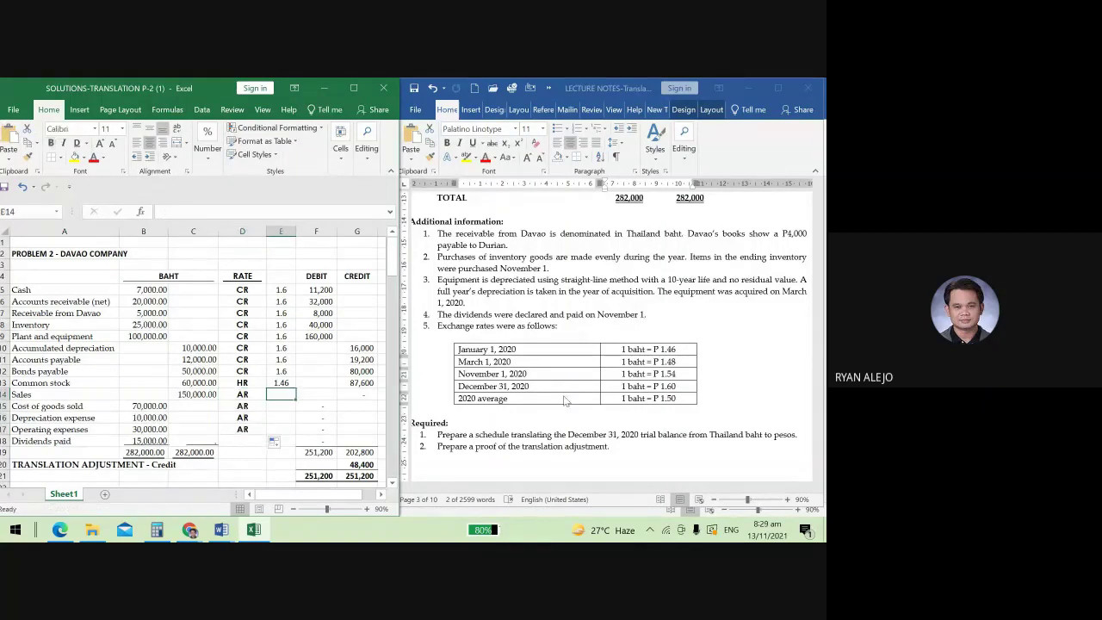
pyautogui.click(654, 399)
pyautogui.moveTo(654, 399); pyautogui.dragTo(688, 398)
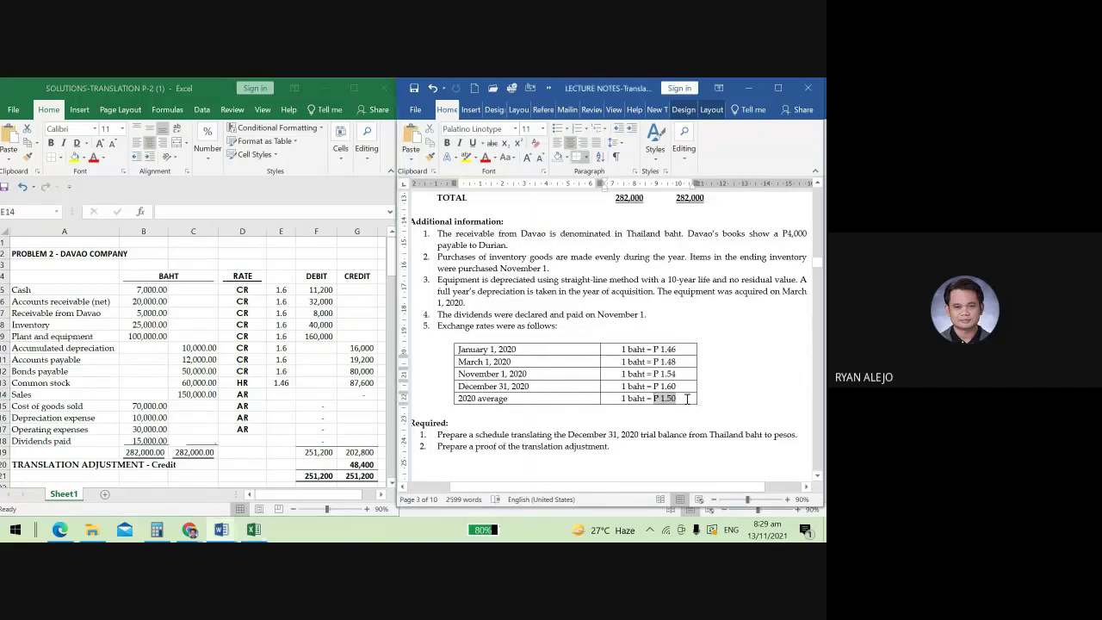
pyautogui.click(290, 396)
pyautogui.write('1')
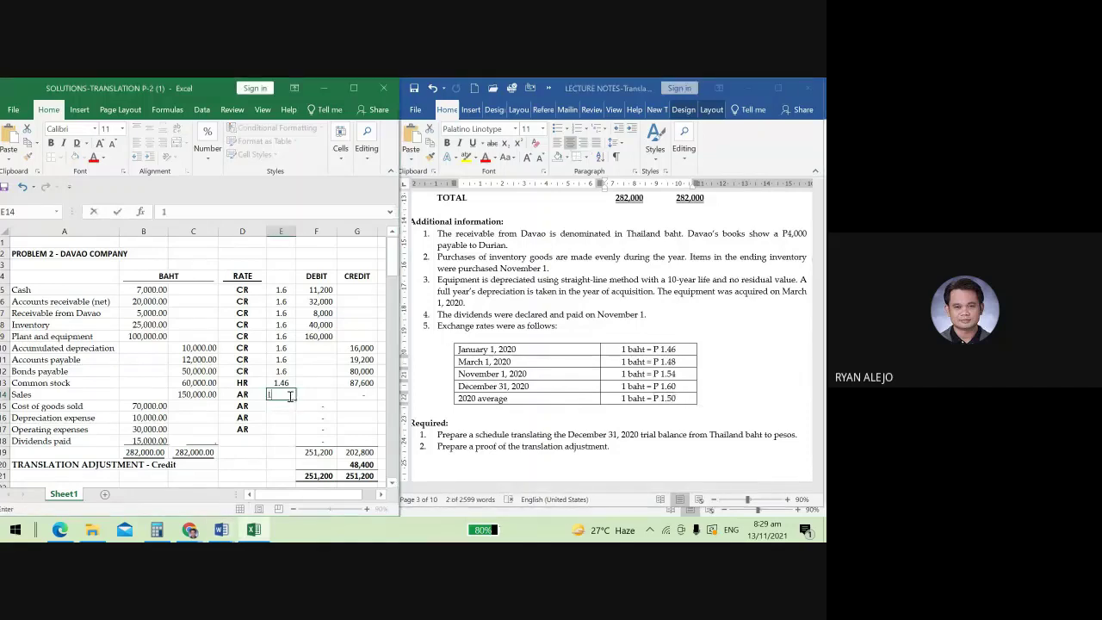
pyautogui.write('.5')
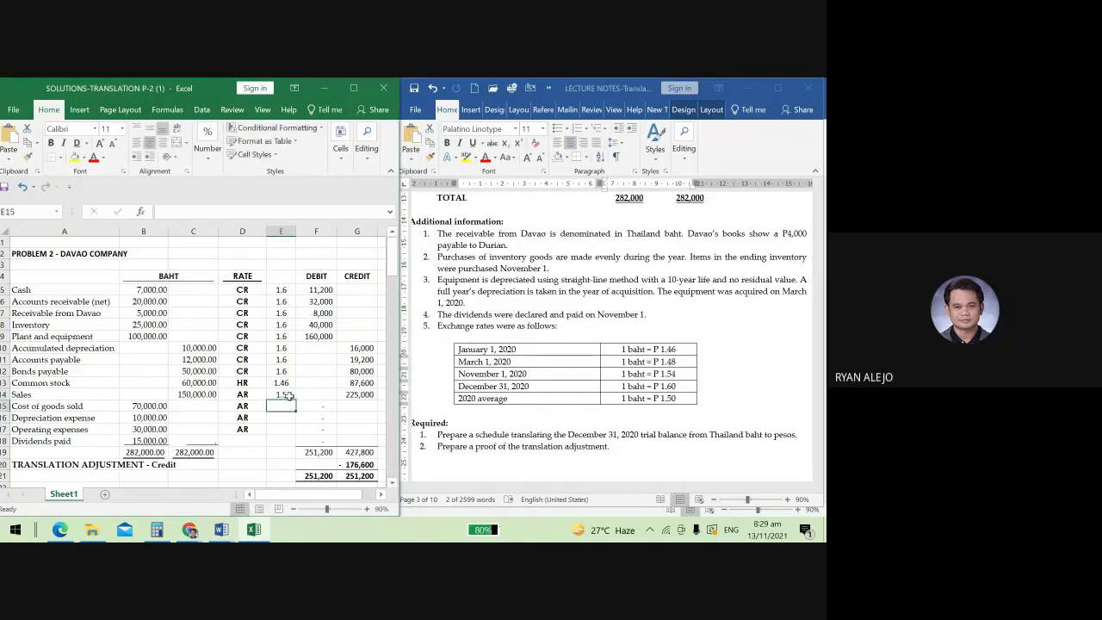
pyautogui.hotkey('ctrl', 'Return')
pyautogui.moveTo(295, 401); pyautogui.dragTo(295, 431)
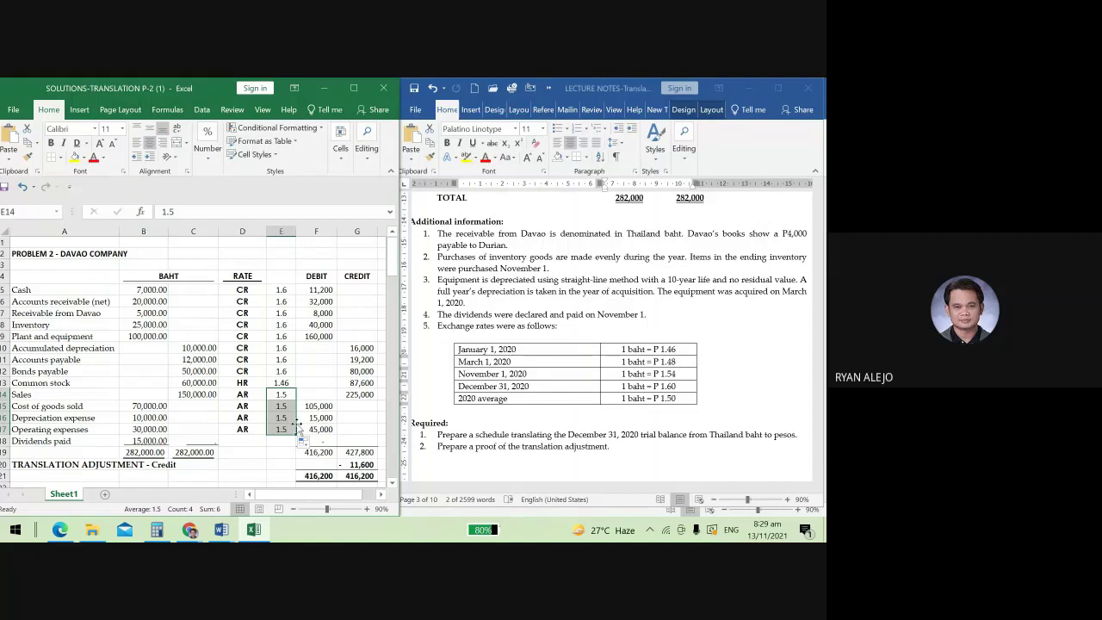
# Enter TR in D18 and 1.54 in E18 as the rate for Dividends paid, and highlight the translated peso amounts in F5:G18.
pyautogui.click(245, 442)
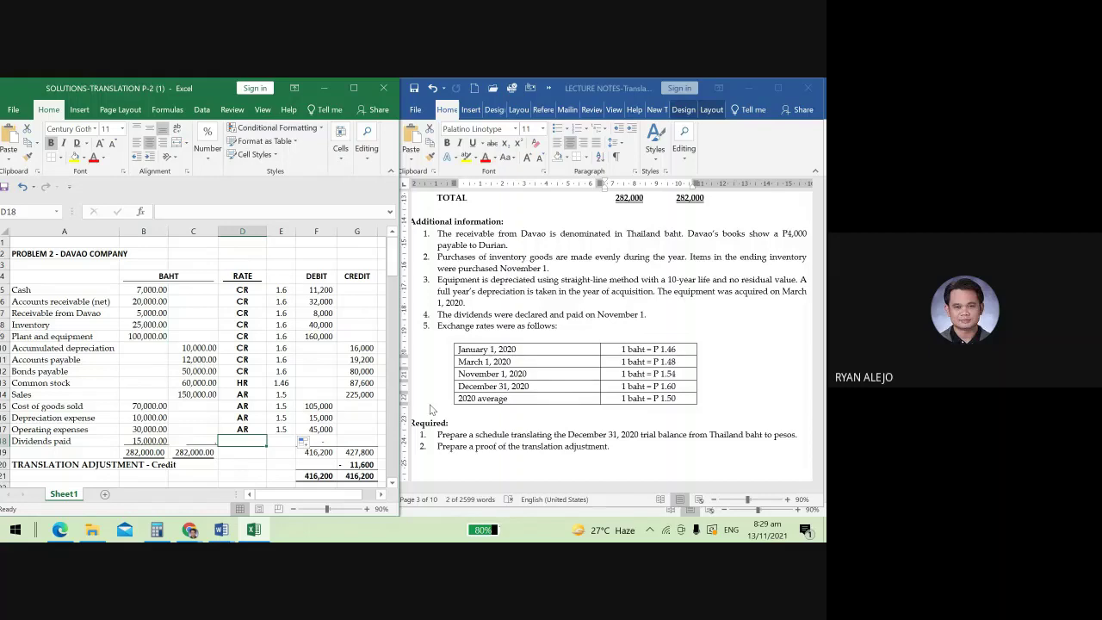
pyautogui.write('TR')
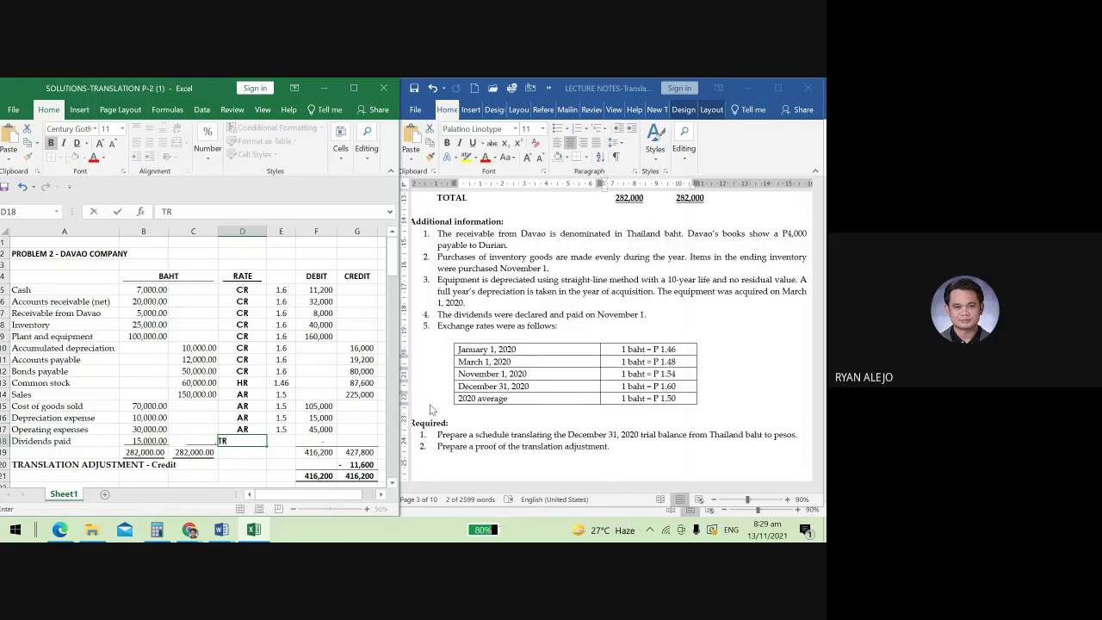
pyautogui.press('Tab')
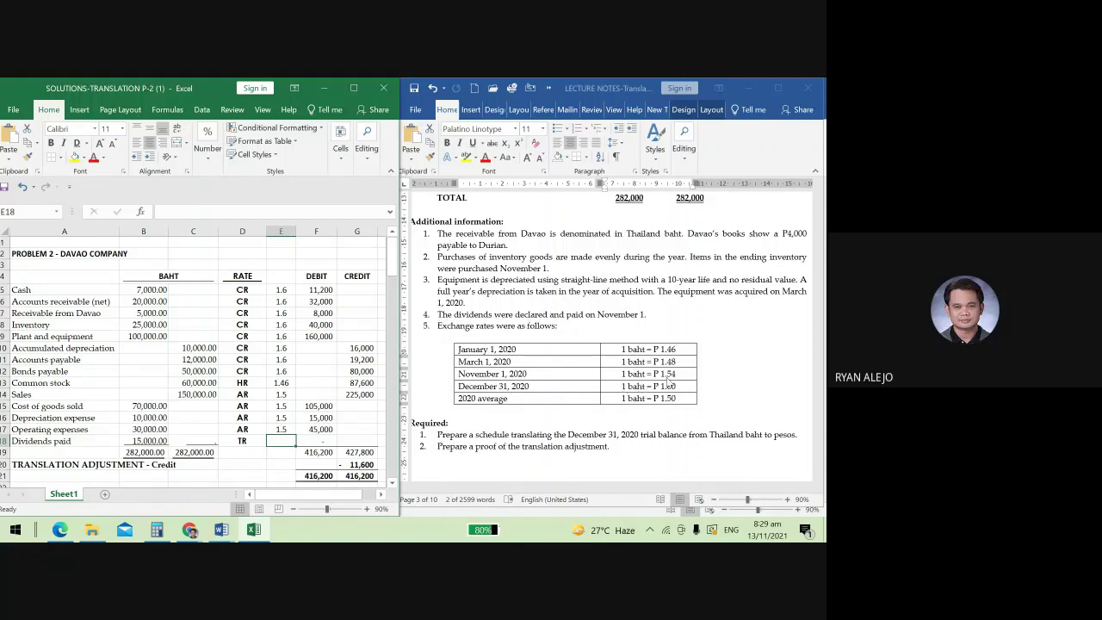
pyautogui.write('1')
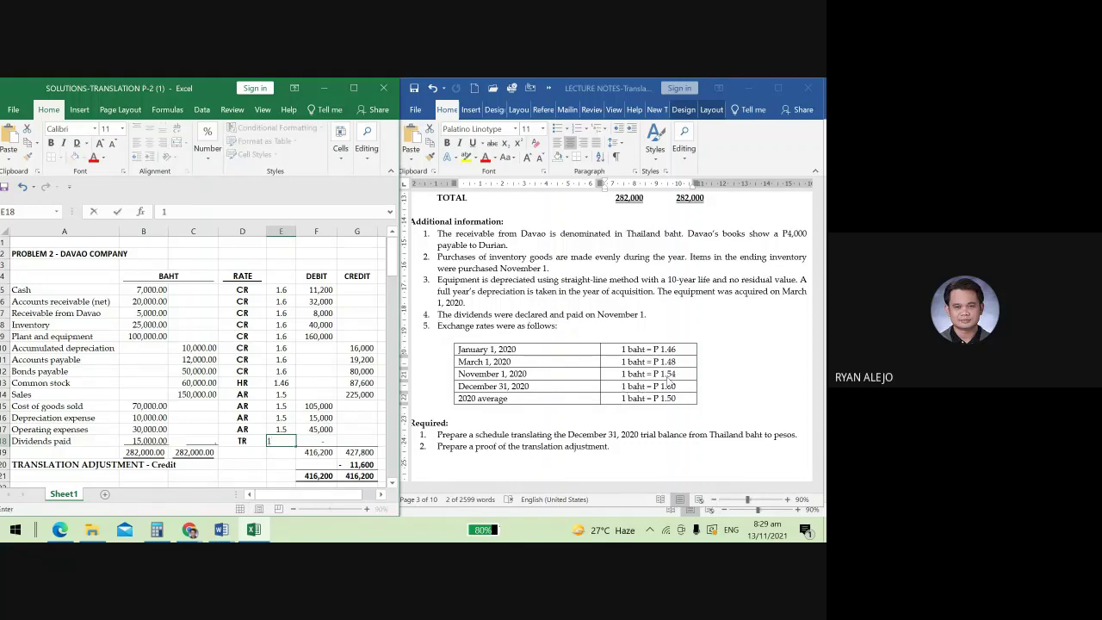
pyautogui.write('.54')
pyautogui.press('Return')
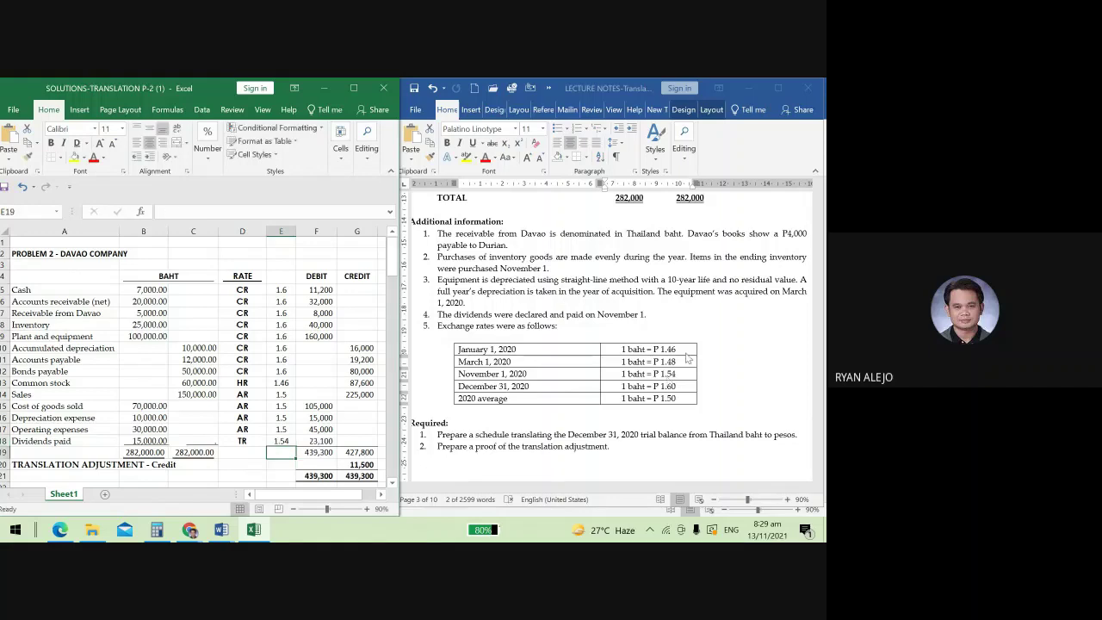
pyautogui.moveTo(319, 291); pyautogui.dragTo(353, 441)
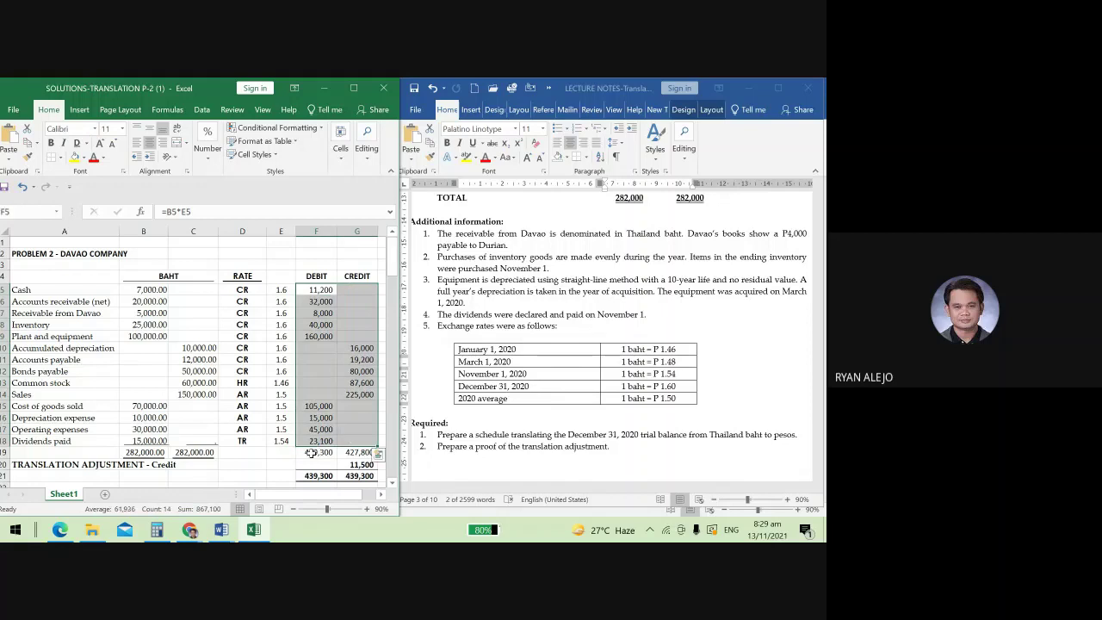
# Bold the baht totals in B19:C19 and the peso debit and credit totals in F19 and G19.
pyautogui.click(317, 452)
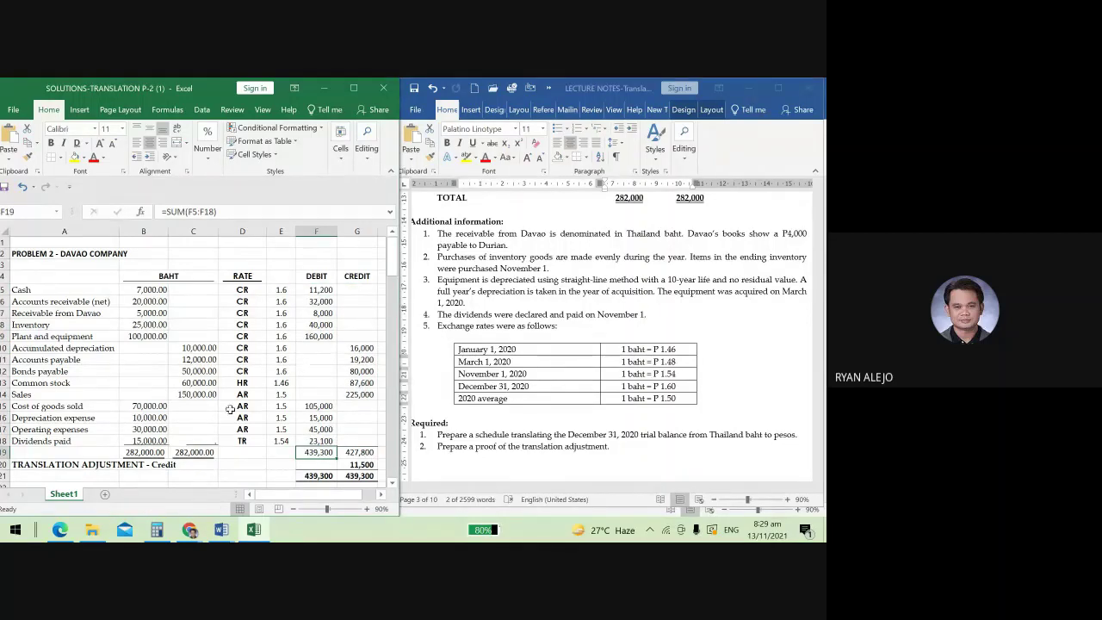
pyautogui.moveTo(126, 452); pyautogui.dragTo(195, 458)
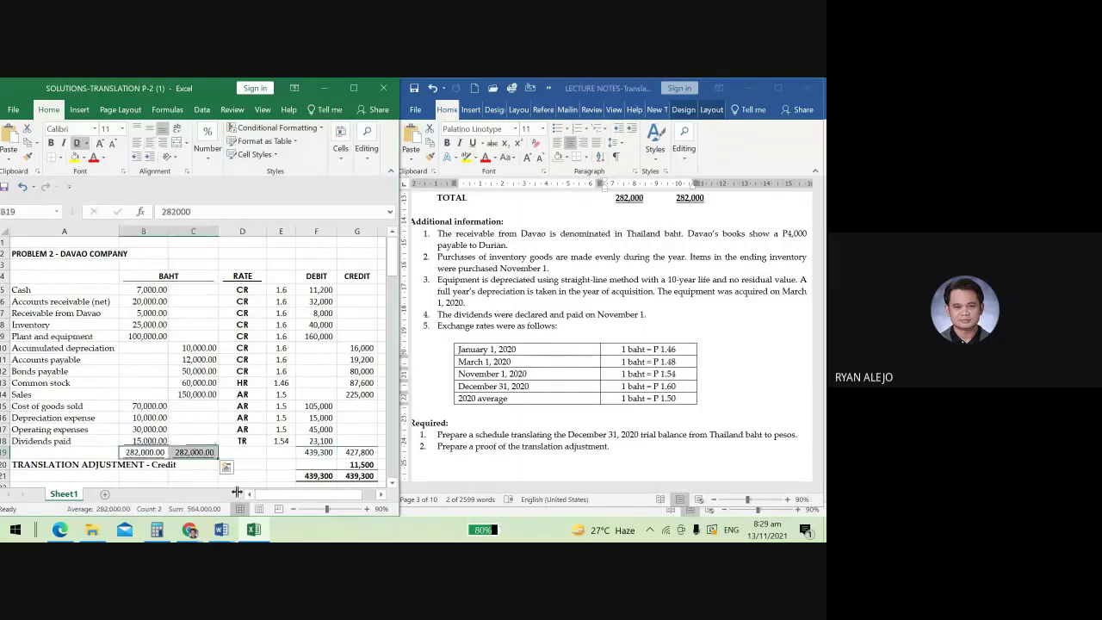
pyautogui.hotkey('ctrl', 'b')
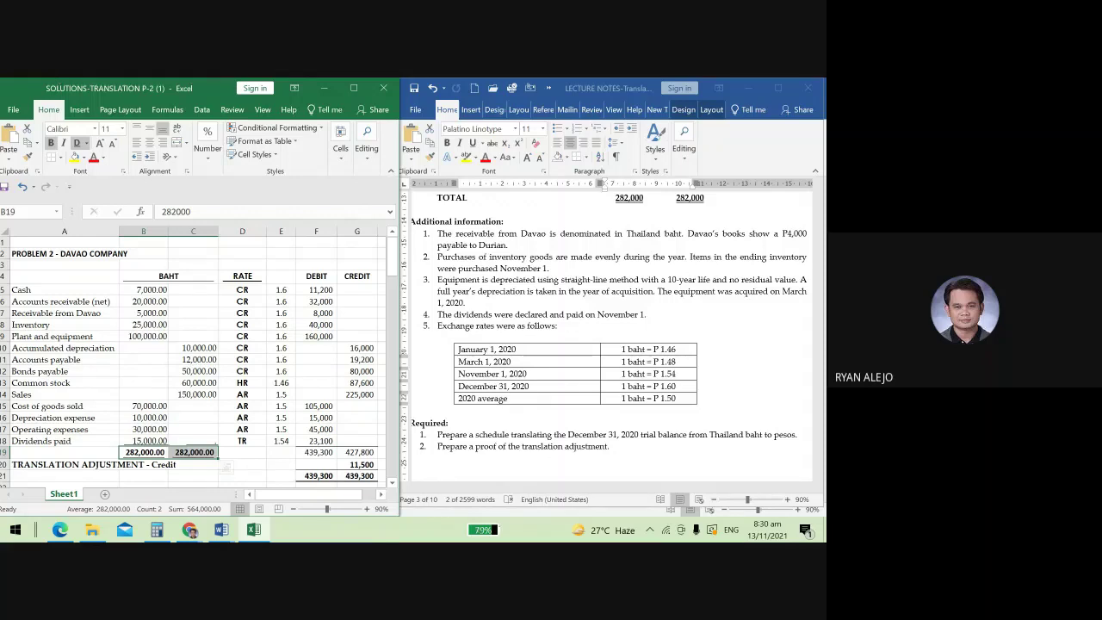
pyautogui.click(329, 313)
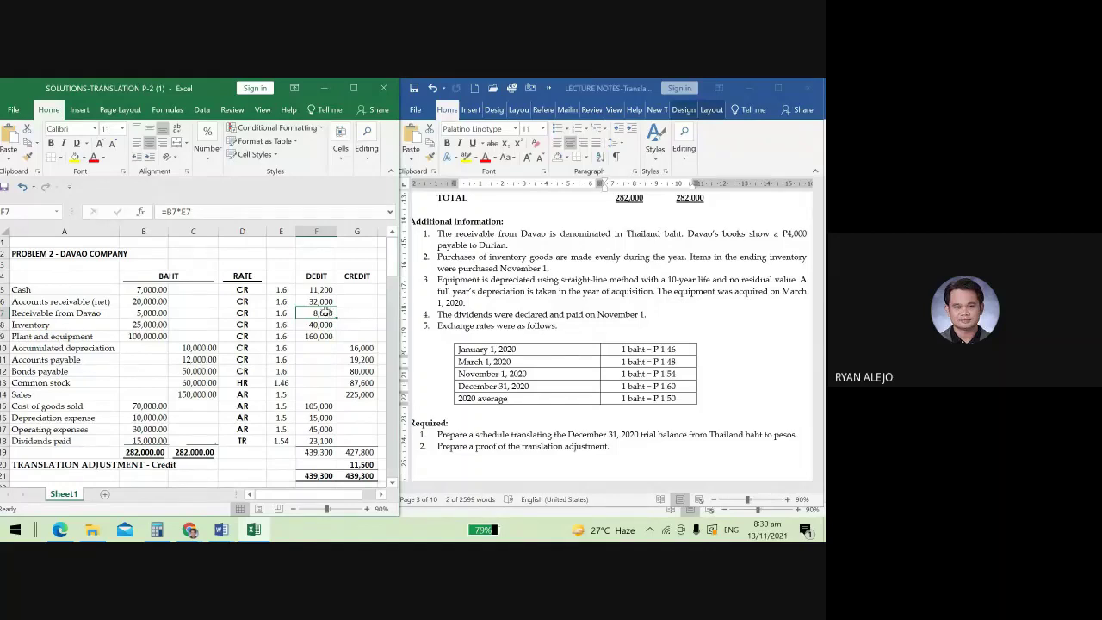
pyautogui.click(326, 455)
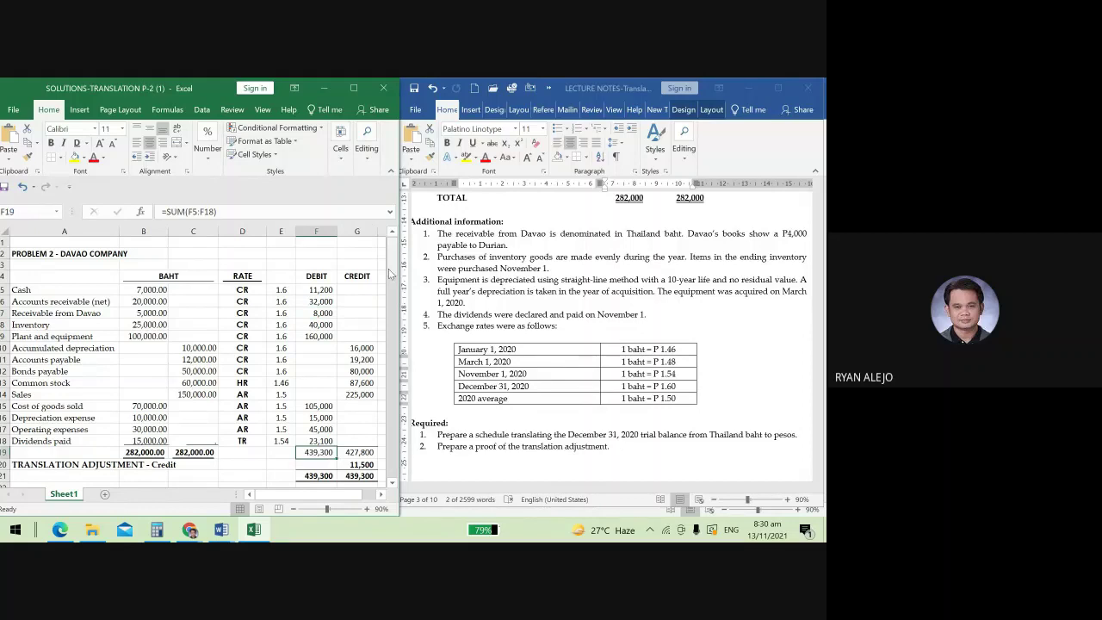
pyautogui.hotkey('ctrl', 'b')
pyautogui.press('Right')
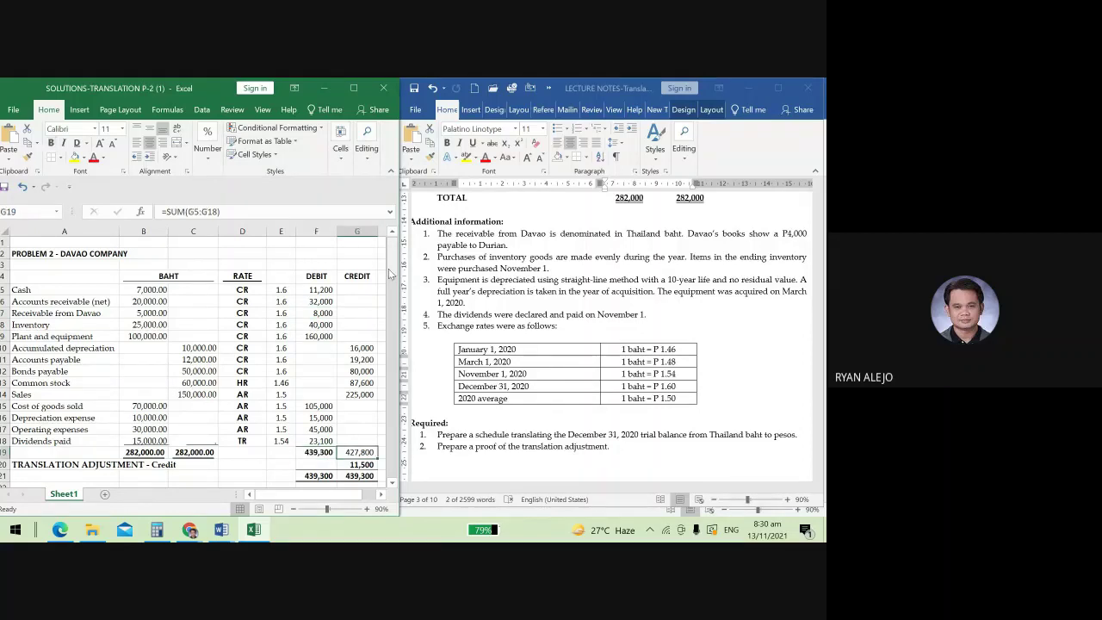
pyautogui.hotkey('ctrl', 'b')
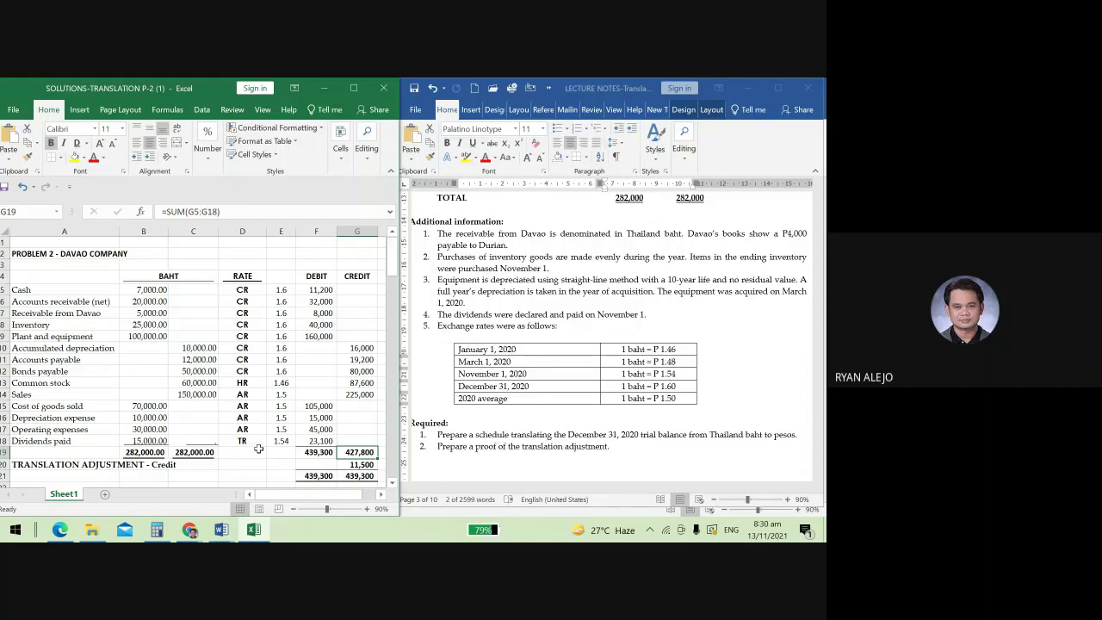
# Examine the peso debit and credit totals in row 19, the translation adjustment in row 20 and the balanced credit total in G21.
pyautogui.click(319, 451)
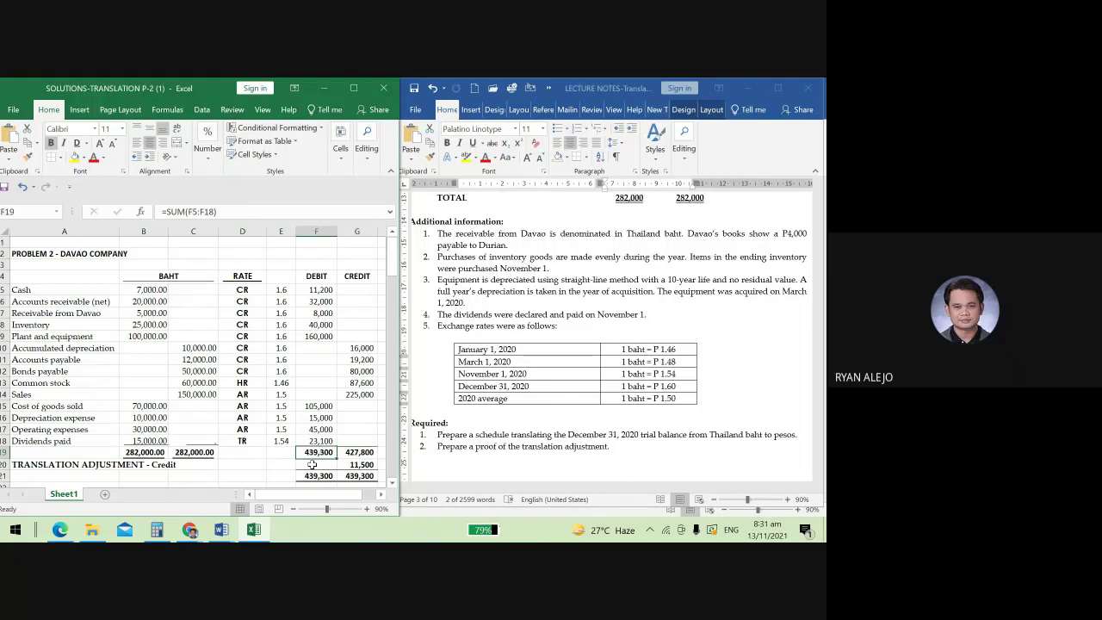
pyautogui.click(360, 453)
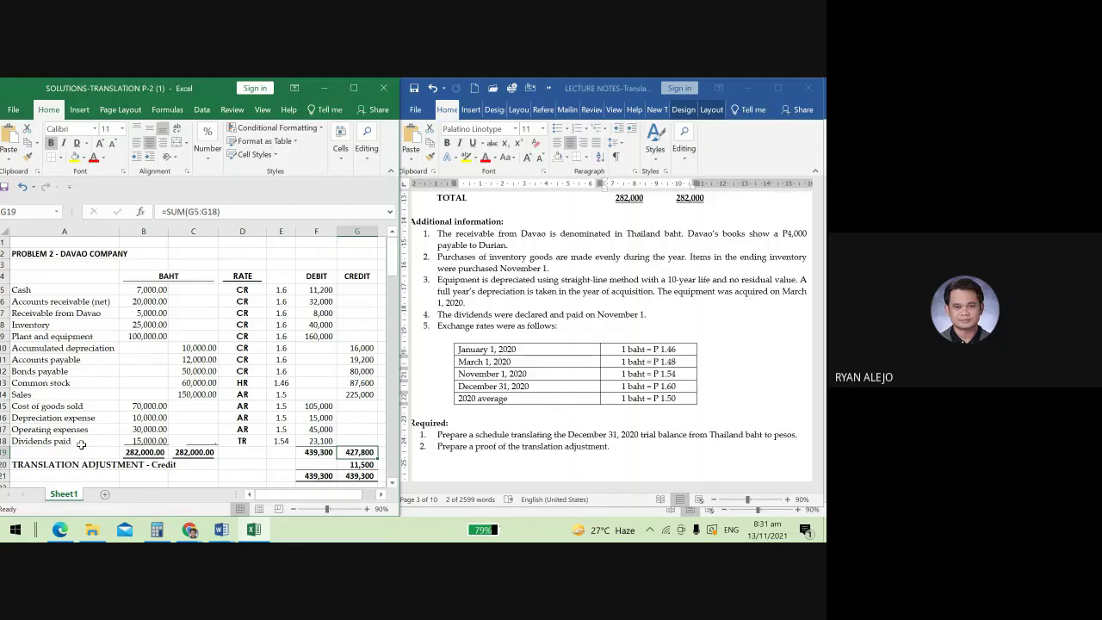
pyautogui.press('Down')
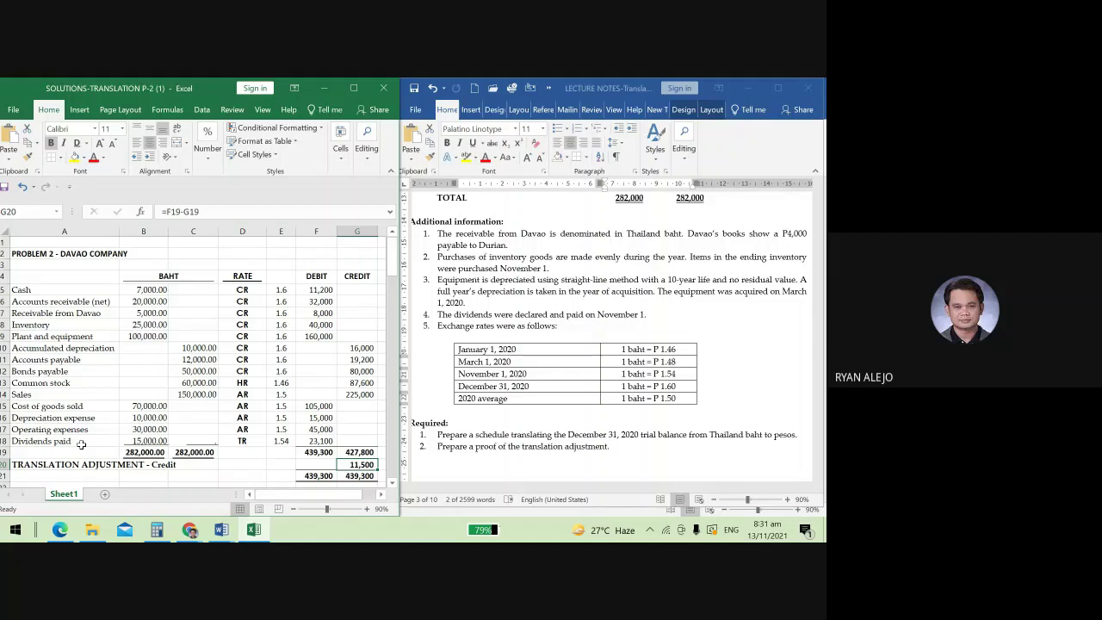
pyautogui.press('Down')
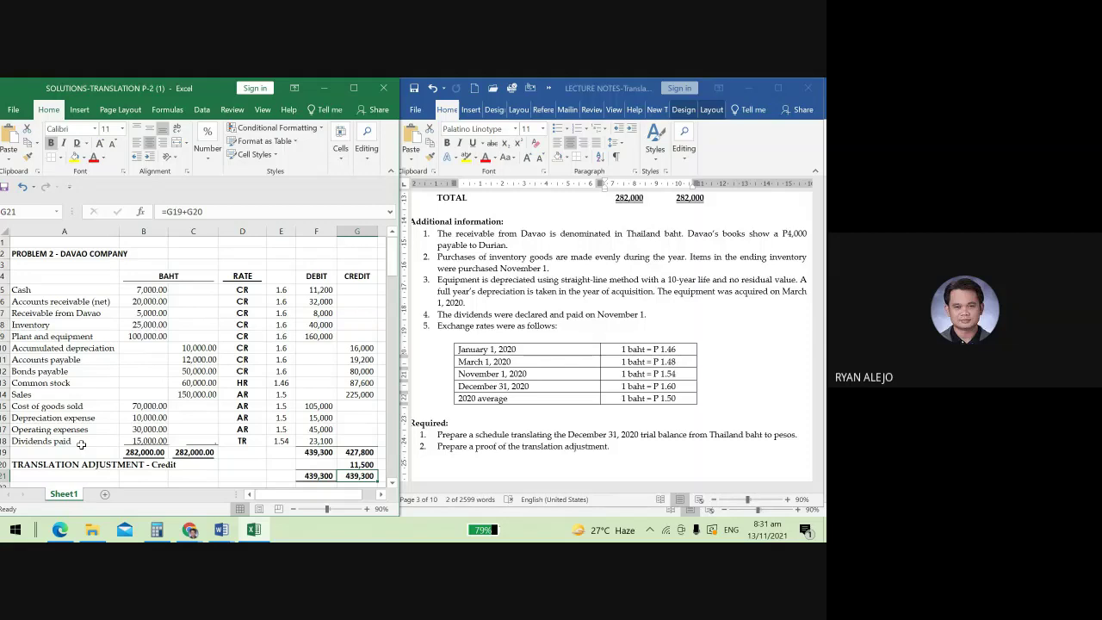
pyautogui.click(50, 465)
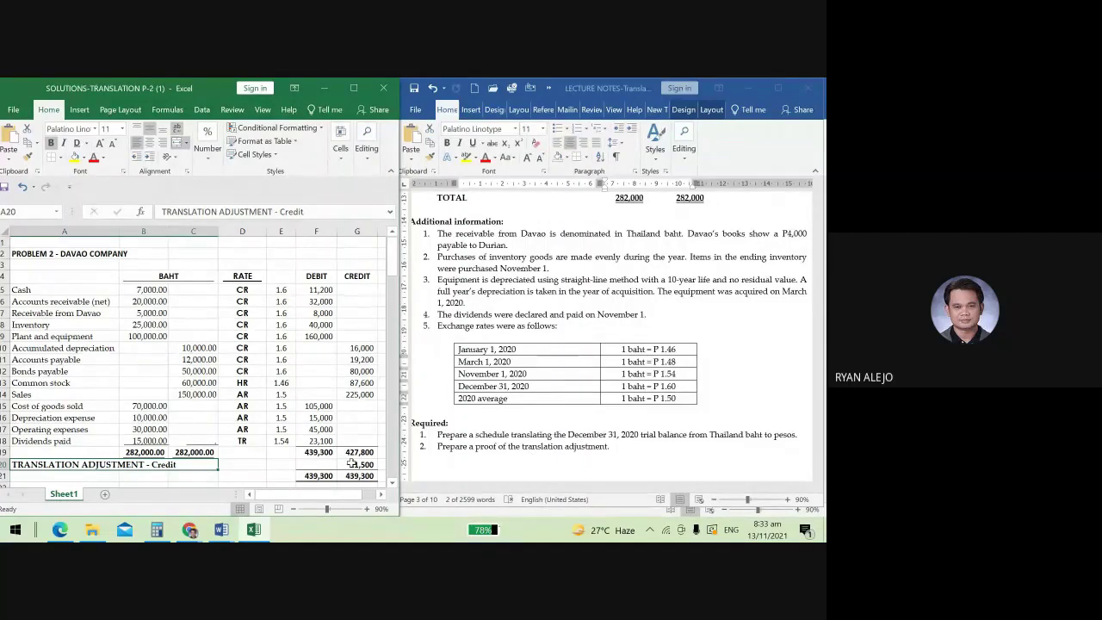
# Fill the Total Assets, Total Liabilities, Total Equity and Cumulative Trans. Adjustment rows yellow across columns A to F.
pyautogui.scroll(-2, 351, 462)
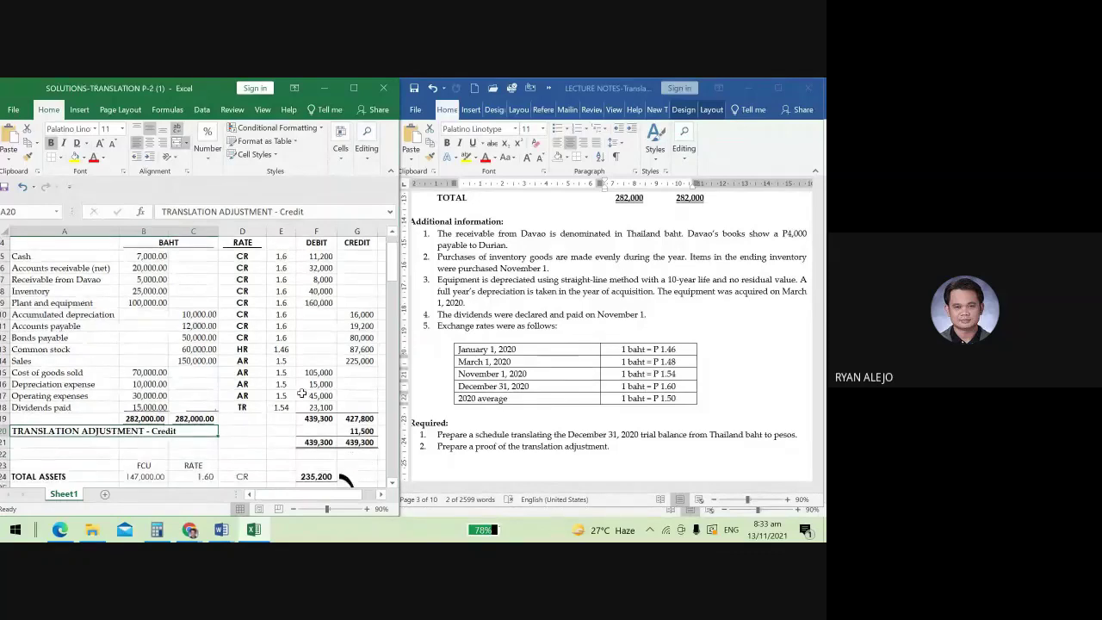
pyautogui.scroll(-4, 301, 394)
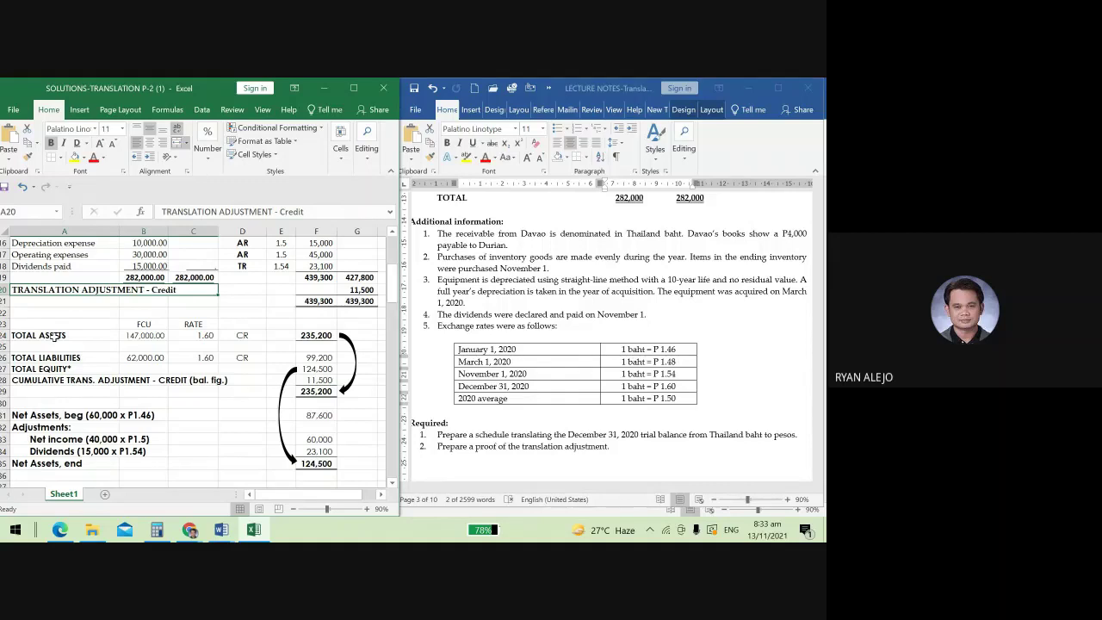
pyautogui.moveTo(55, 335); pyautogui.dragTo(311, 333)
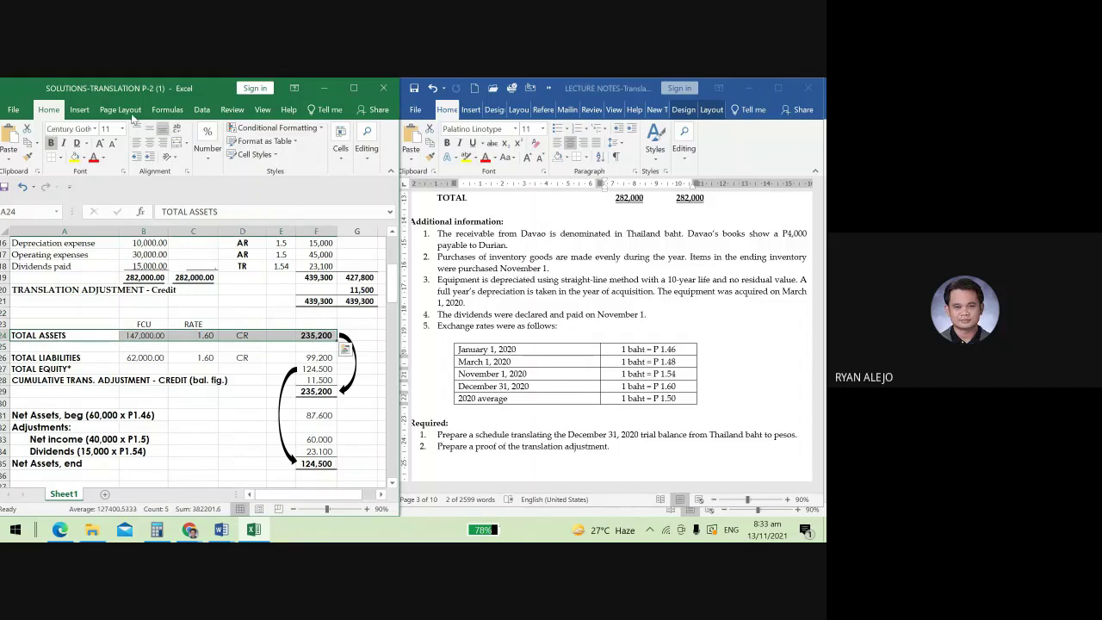
pyautogui.click(74, 157)
pyautogui.moveTo(40, 359); pyautogui.dragTo(321, 368)
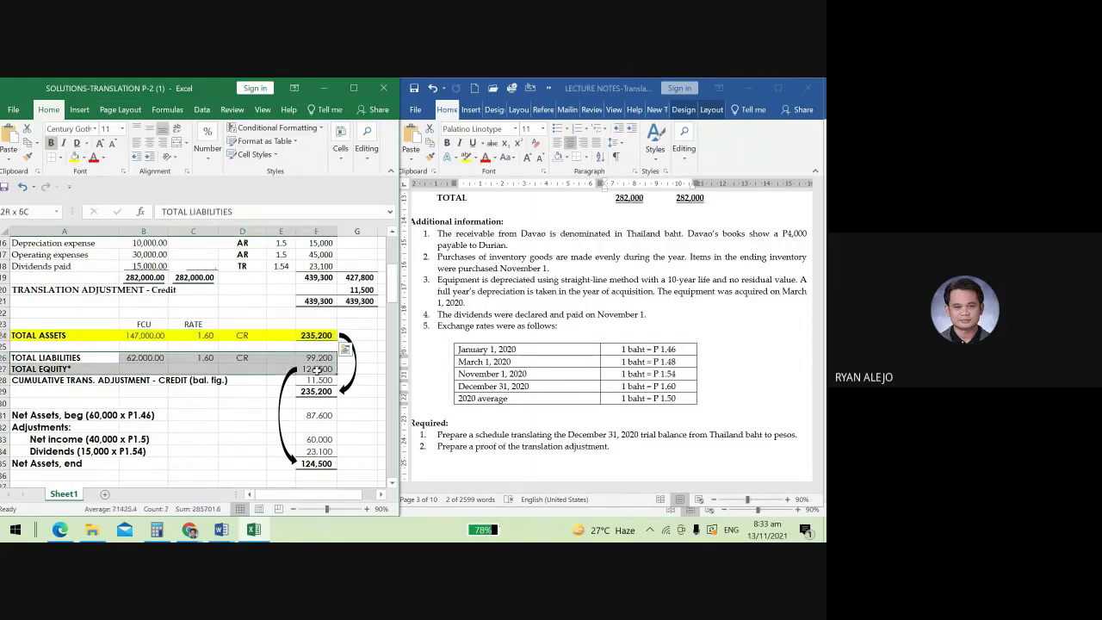
pyautogui.click(74, 158)
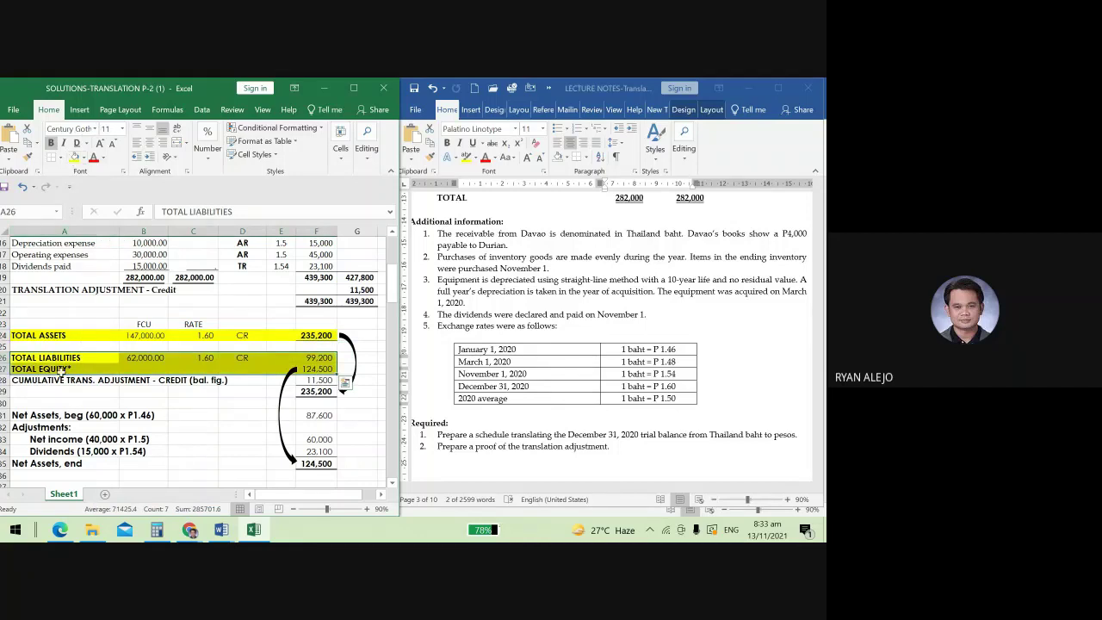
pyautogui.moveTo(47, 383); pyautogui.dragTo(312, 380)
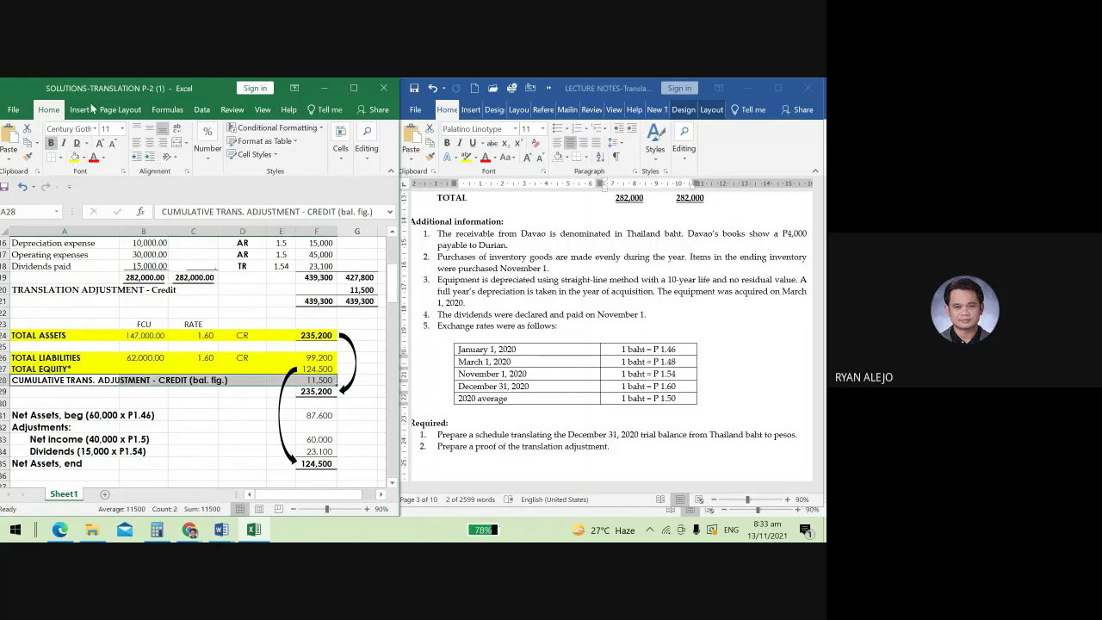
pyautogui.click(74, 157)
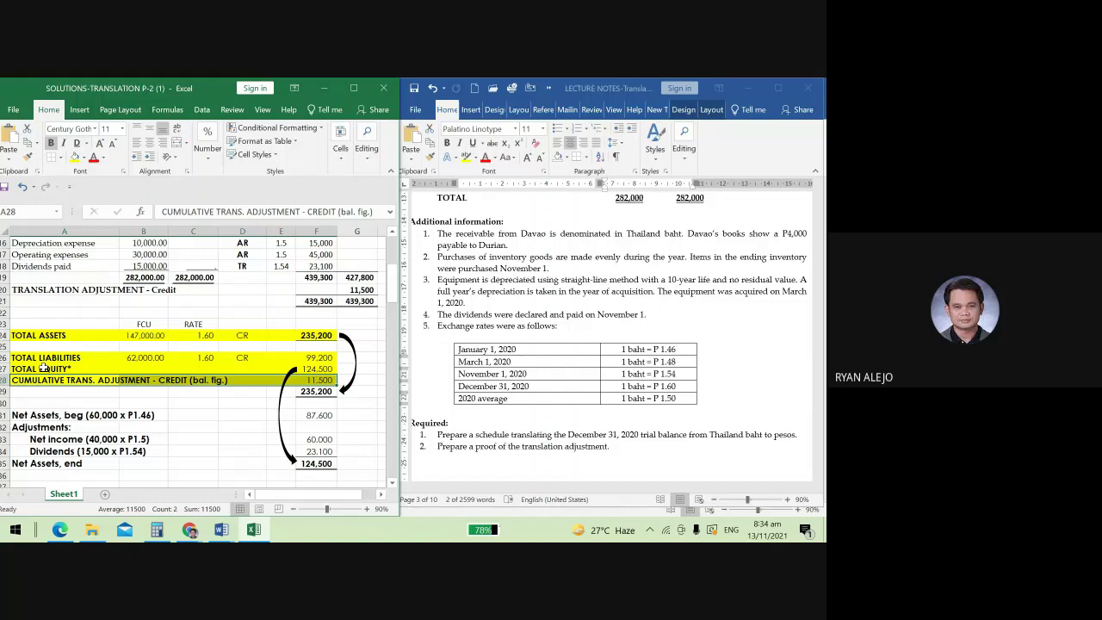
# Sum the baht asset balances from Cash to Plant and equipment in B22 with =SUM(B5:B9).
pyautogui.scroll(1, 43, 369)
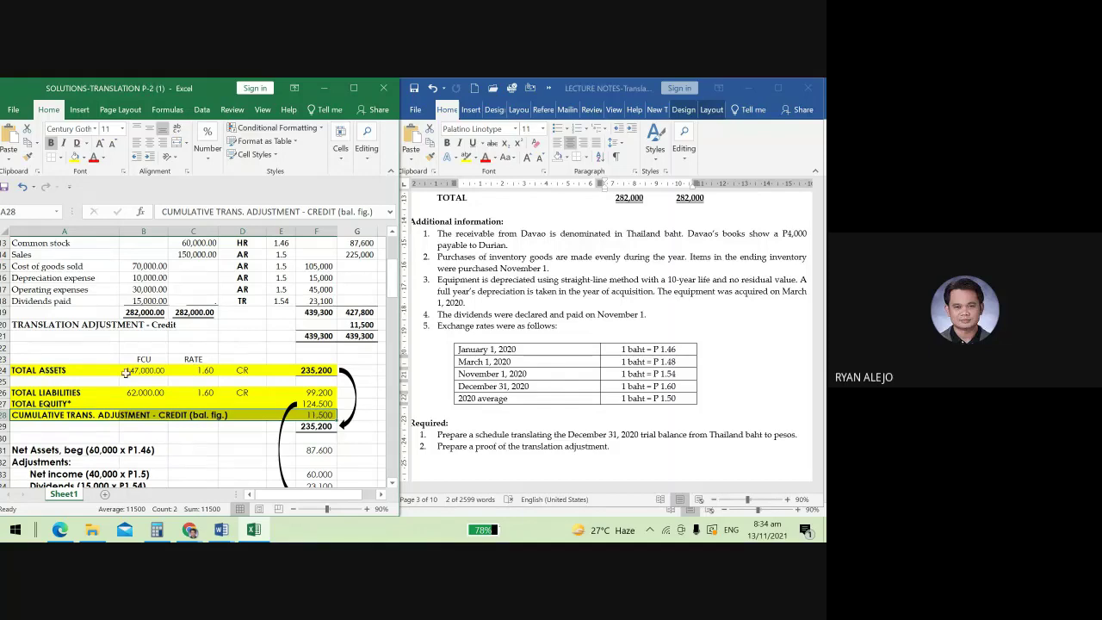
pyautogui.scroll(2, 173, 374)
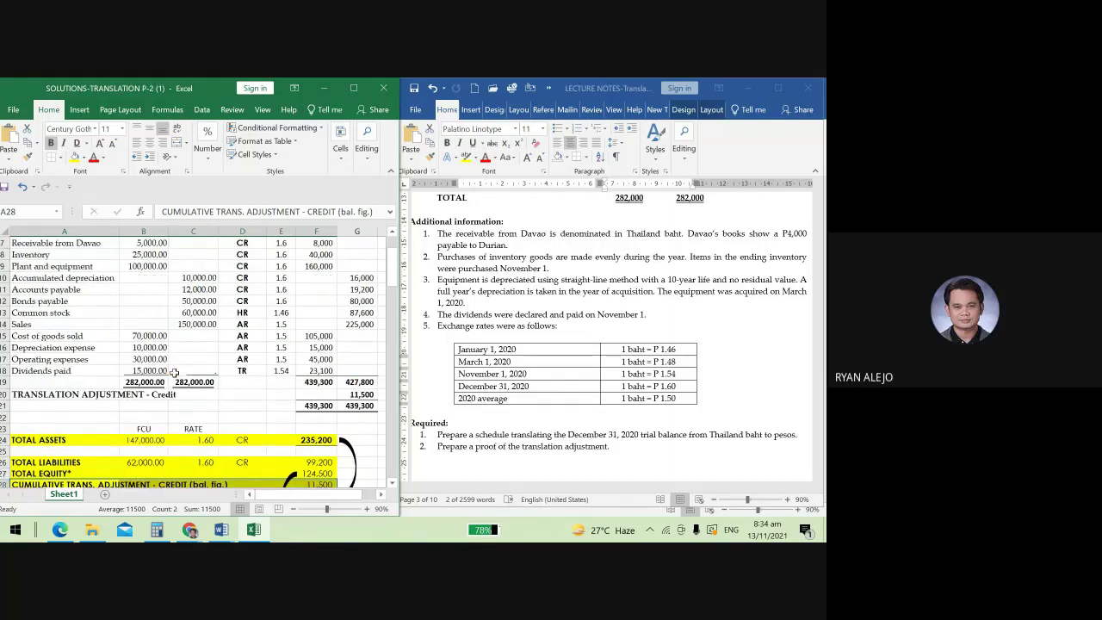
pyautogui.scroll(-1, 174, 372)
pyautogui.scroll(3, 173, 361)
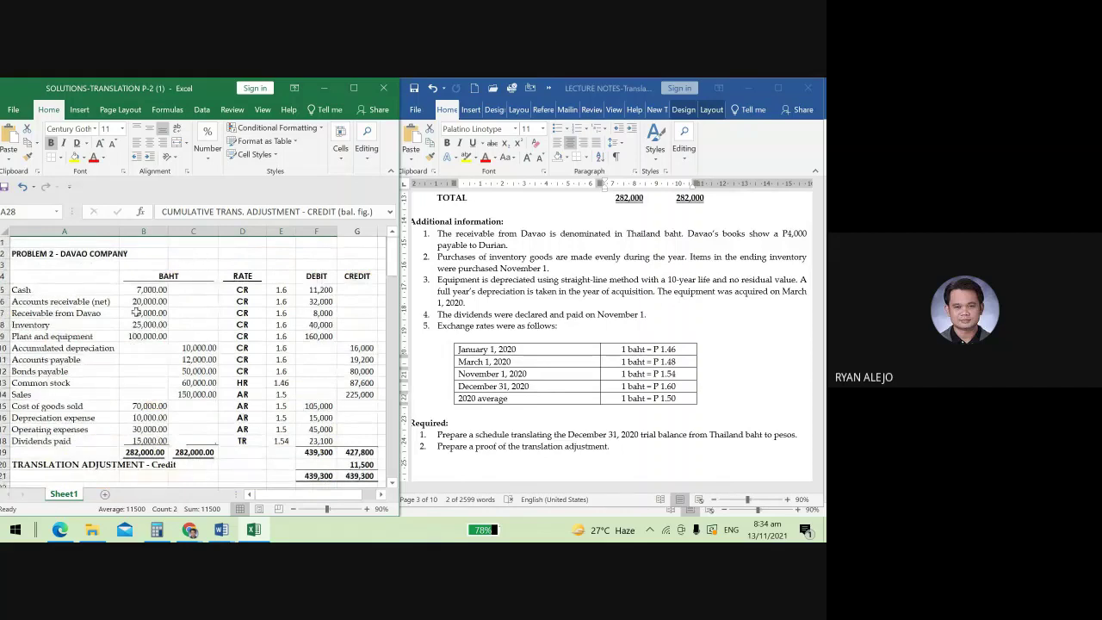
pyautogui.moveTo(142, 289); pyautogui.dragTo(143, 336)
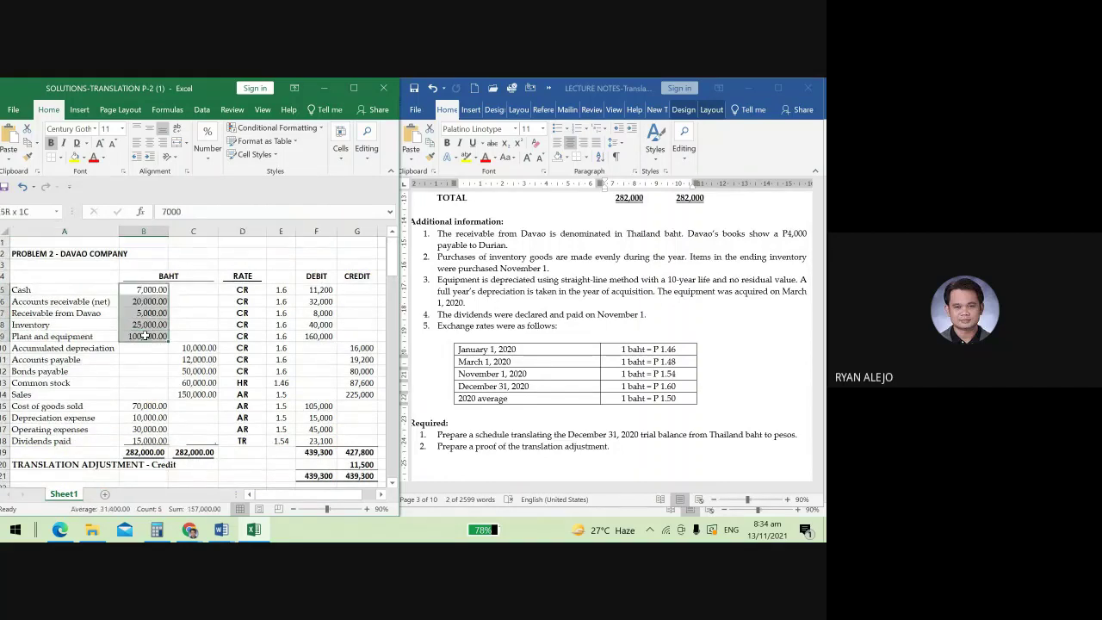
pyautogui.scroll(-1, 126, 430)
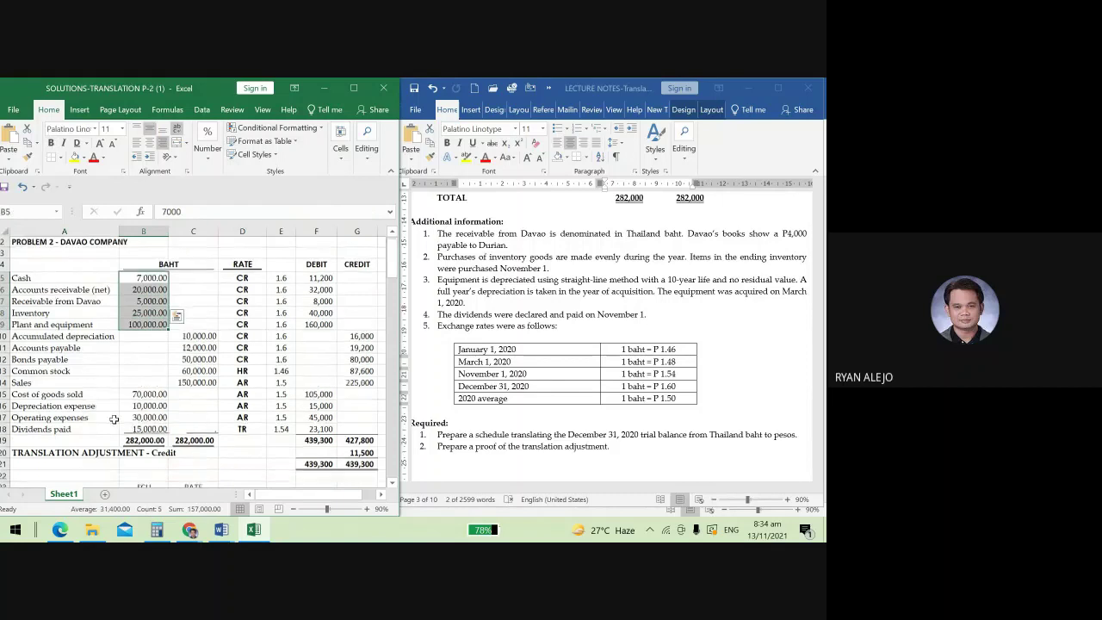
pyautogui.click(139, 452)
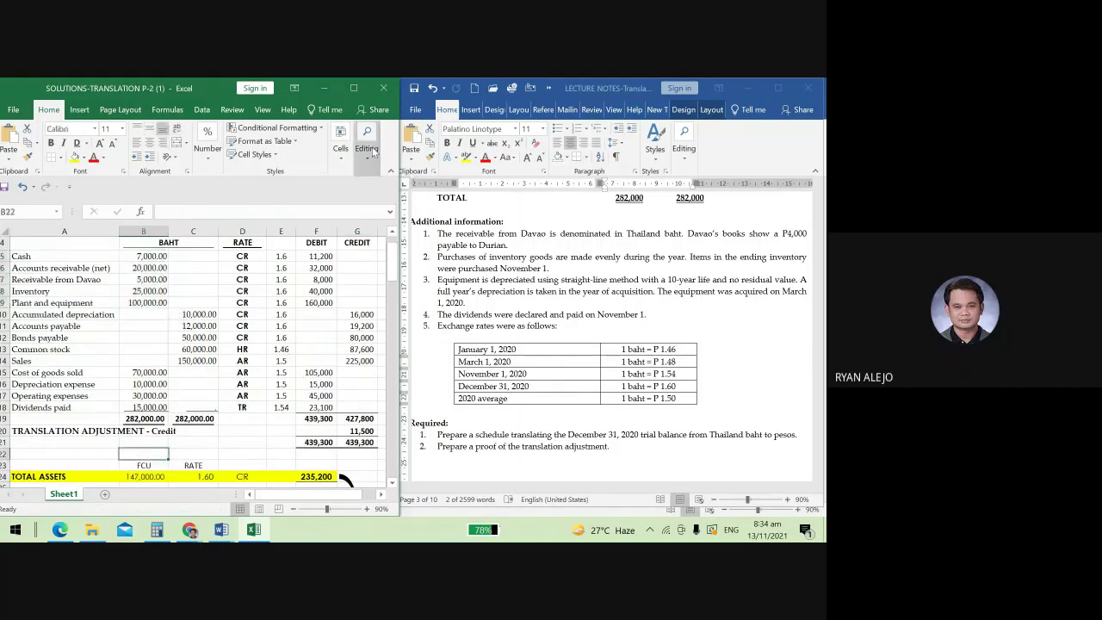
pyautogui.click(167, 110)
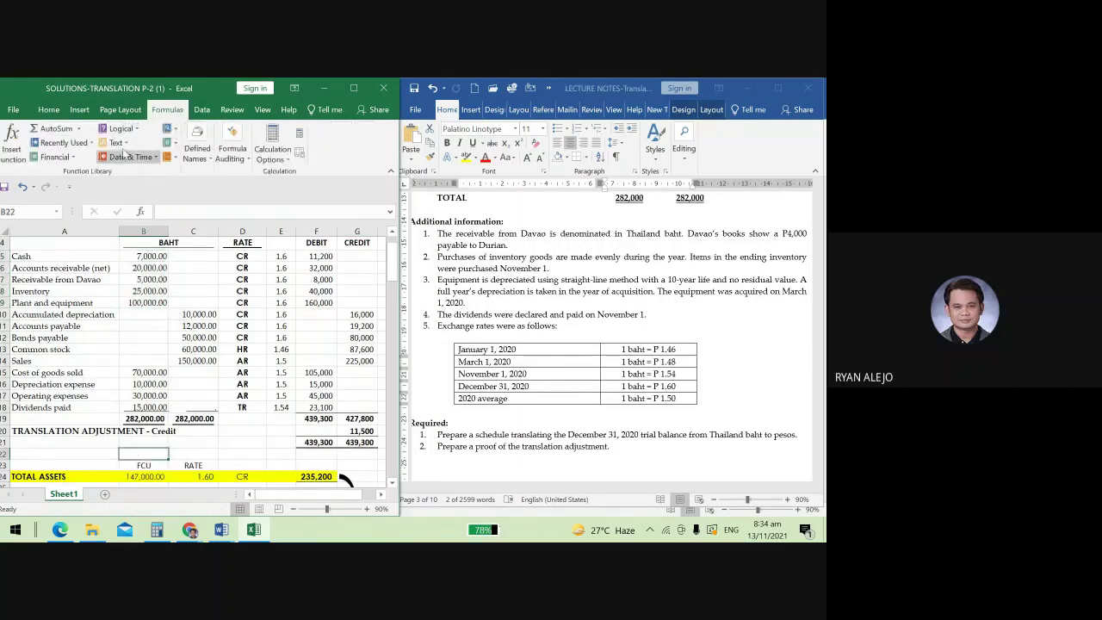
pyautogui.click(54, 129)
pyautogui.moveTo(138, 256); pyautogui.dragTo(140, 293)
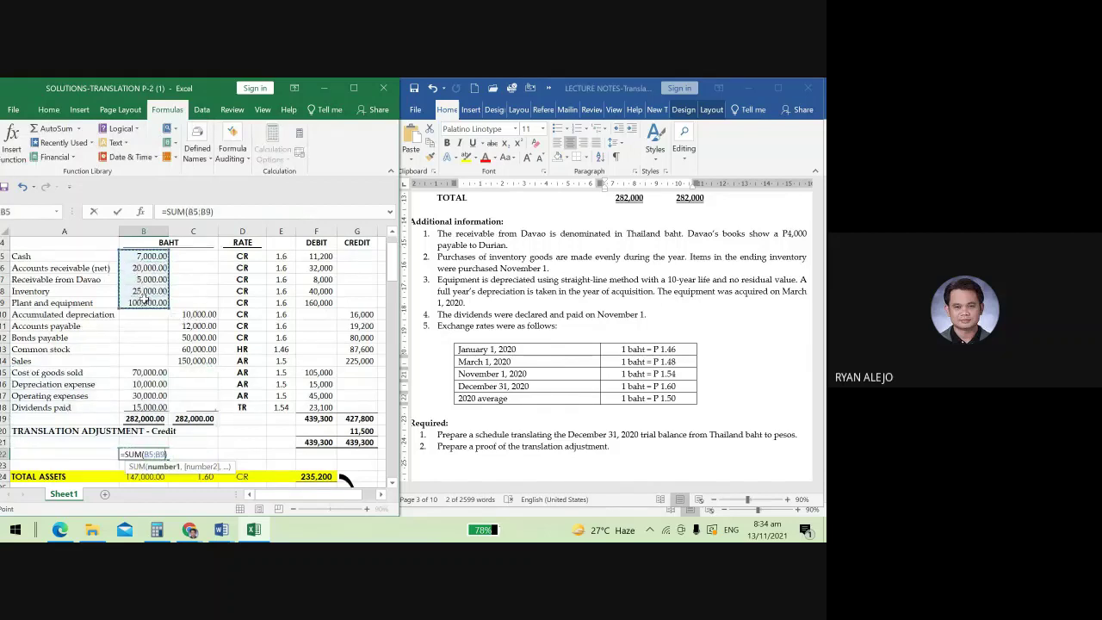
pyautogui.press('Return')
pyautogui.press('Up')
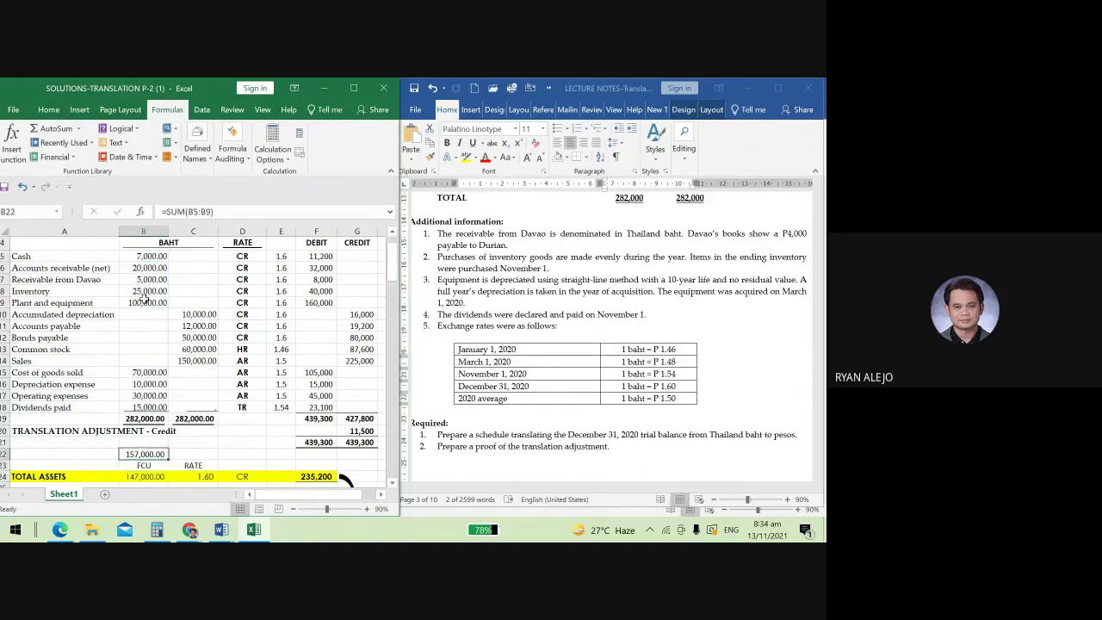
# Subtract accumulated depreciation from the asset sum in C22 with =B22-C10.
pyautogui.press('Right')
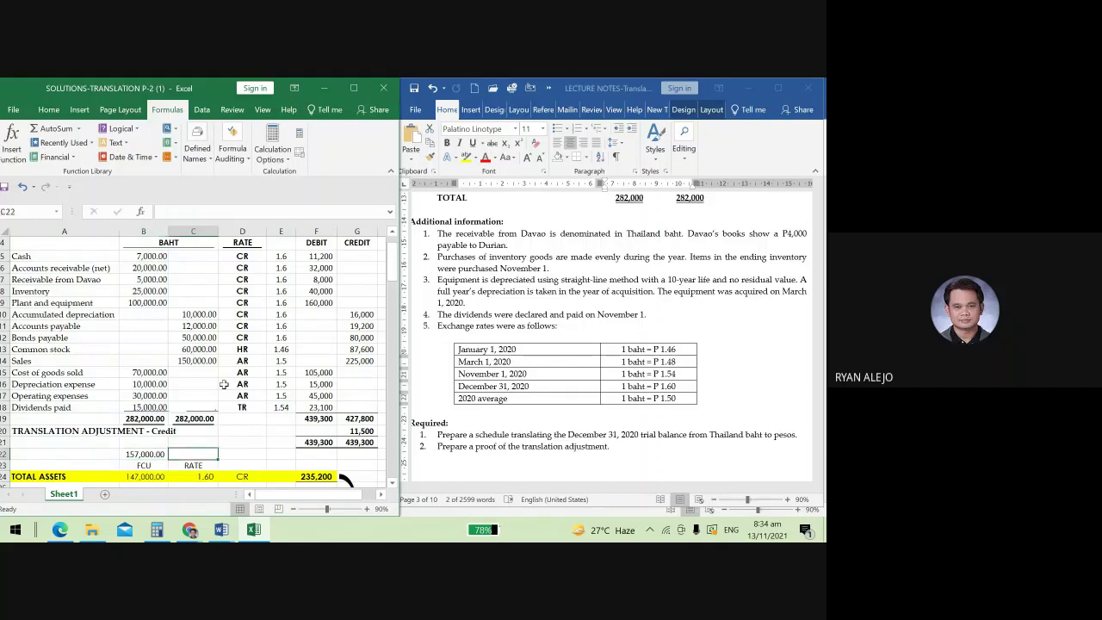
pyautogui.write('=')
pyautogui.press('Left')
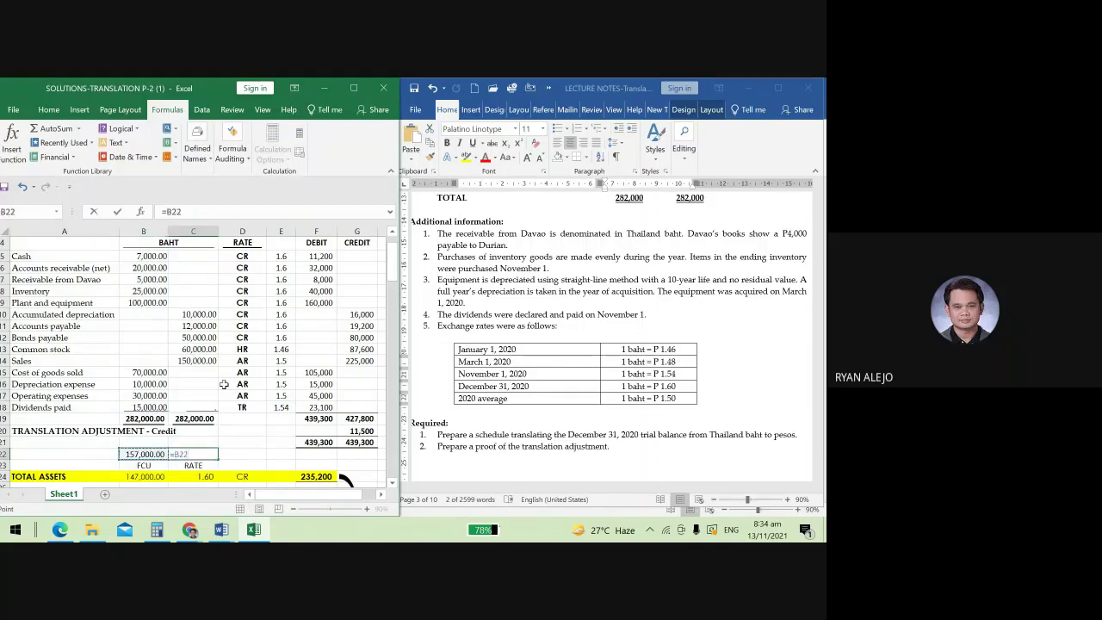
pyautogui.write('-')
pyautogui.click(191, 314)
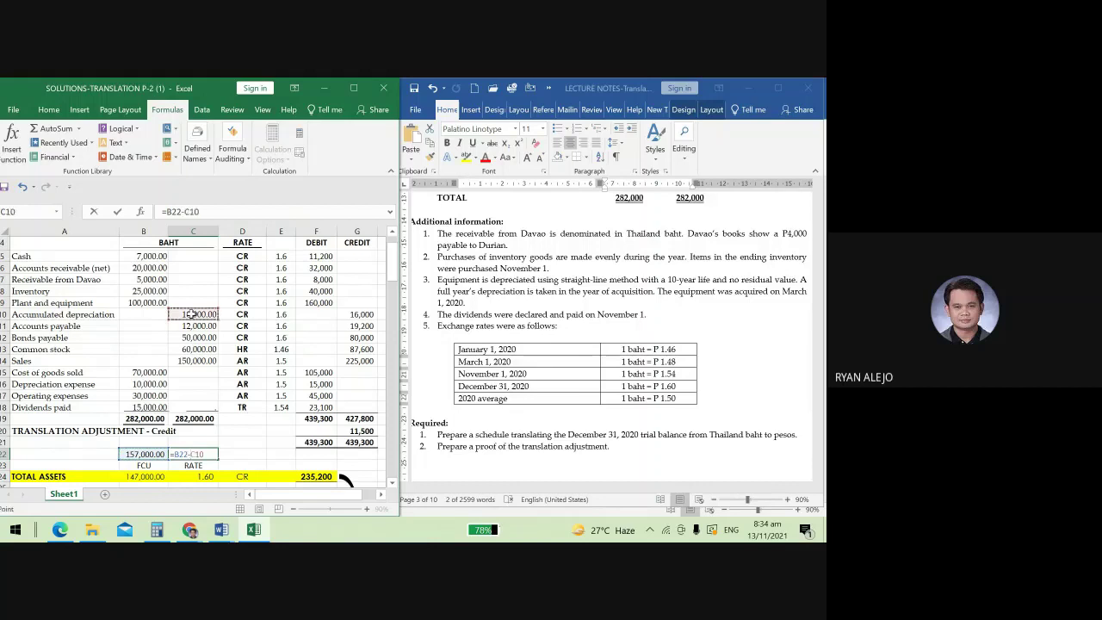
pyautogui.press('Return')
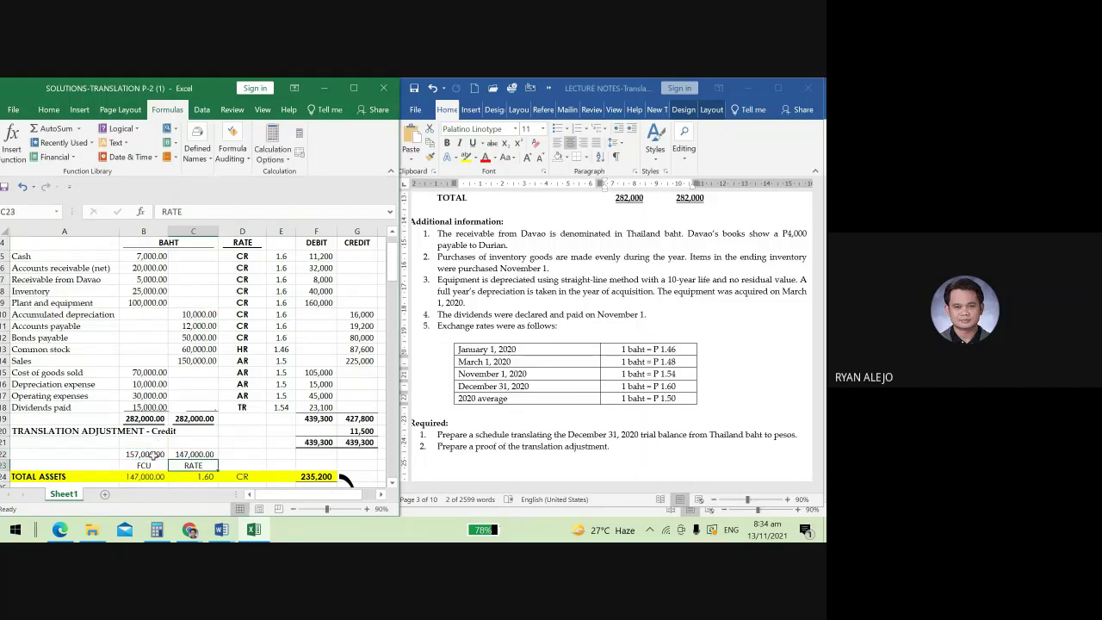
# Clear the trial calculations in B22:C22 and inspect the baht Total Assets formula in B24.
pyautogui.moveTo(153, 454); pyautogui.dragTo(199, 454)
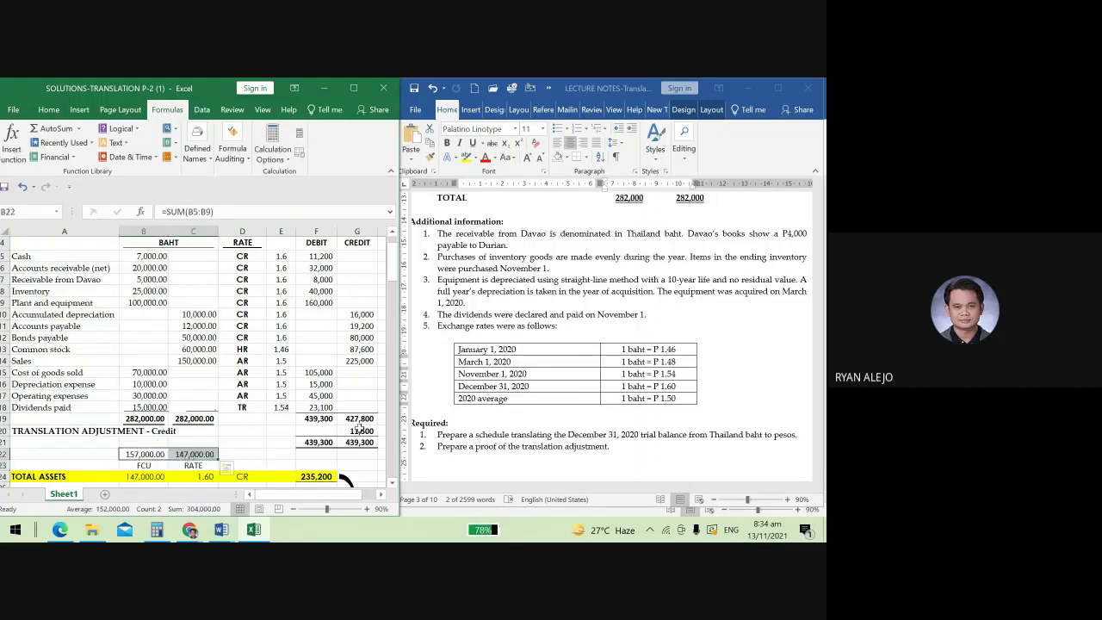
pyautogui.press('Delete')
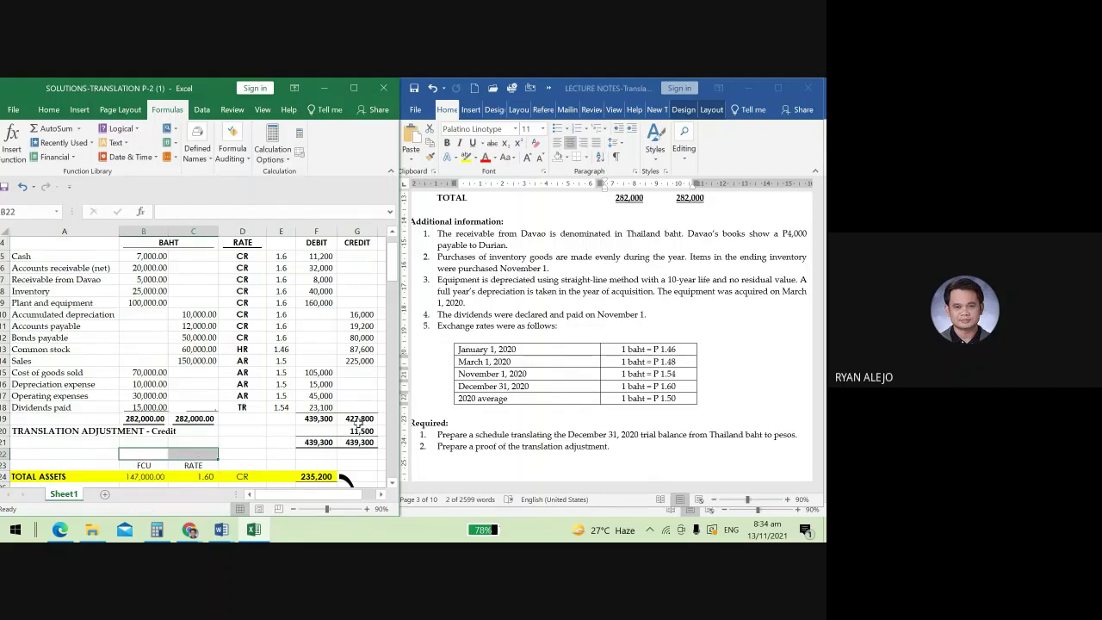
pyautogui.click(156, 479)
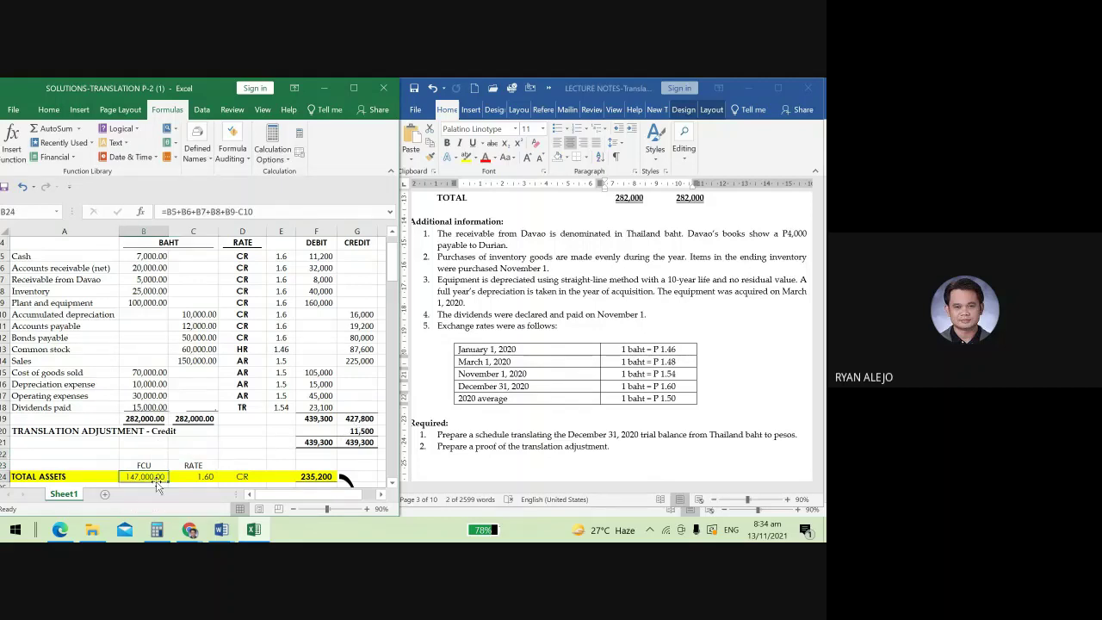
# Examine how the baht Total Assets is translated at the current rate in F24, comparing it with the asset accounts from Cash to Accumulated depreciation.
pyautogui.click(286, 261)
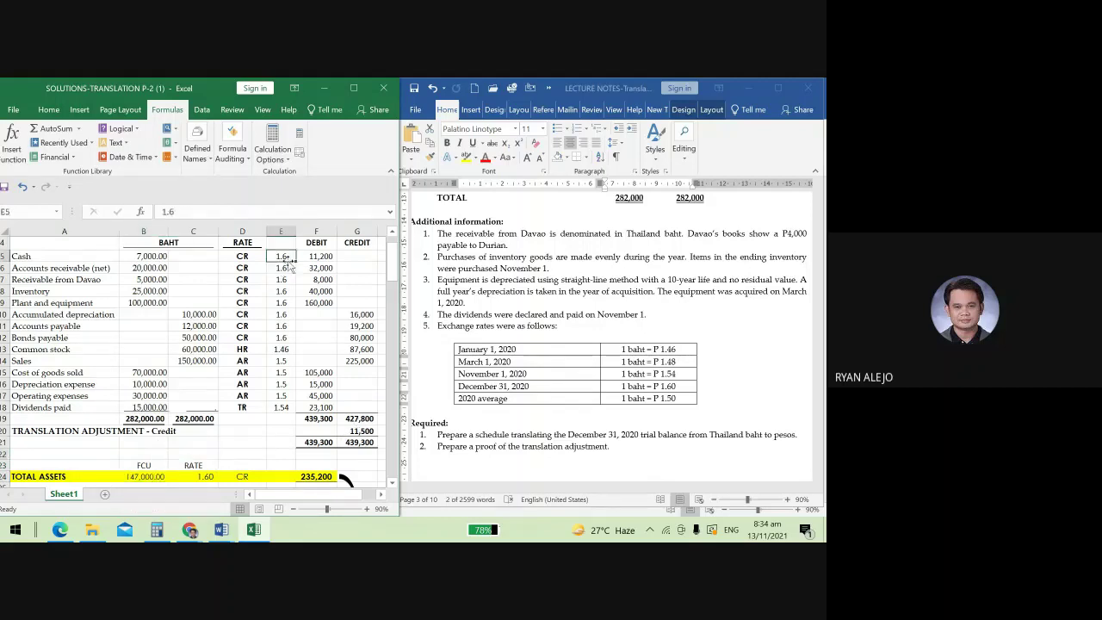
pyautogui.click(195, 481)
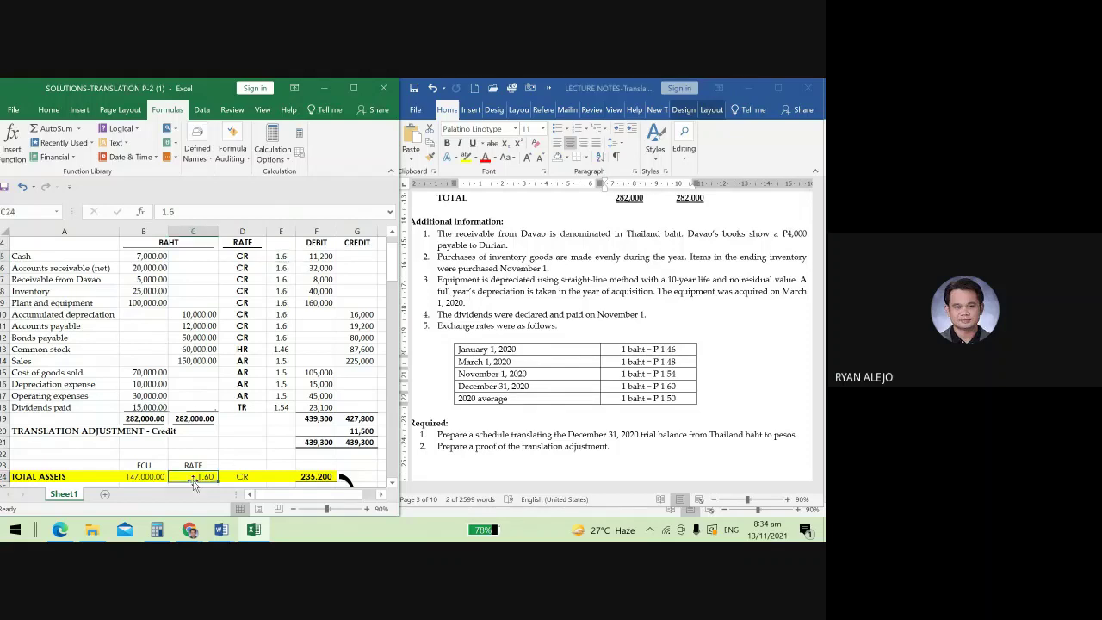
pyautogui.click(315, 477)
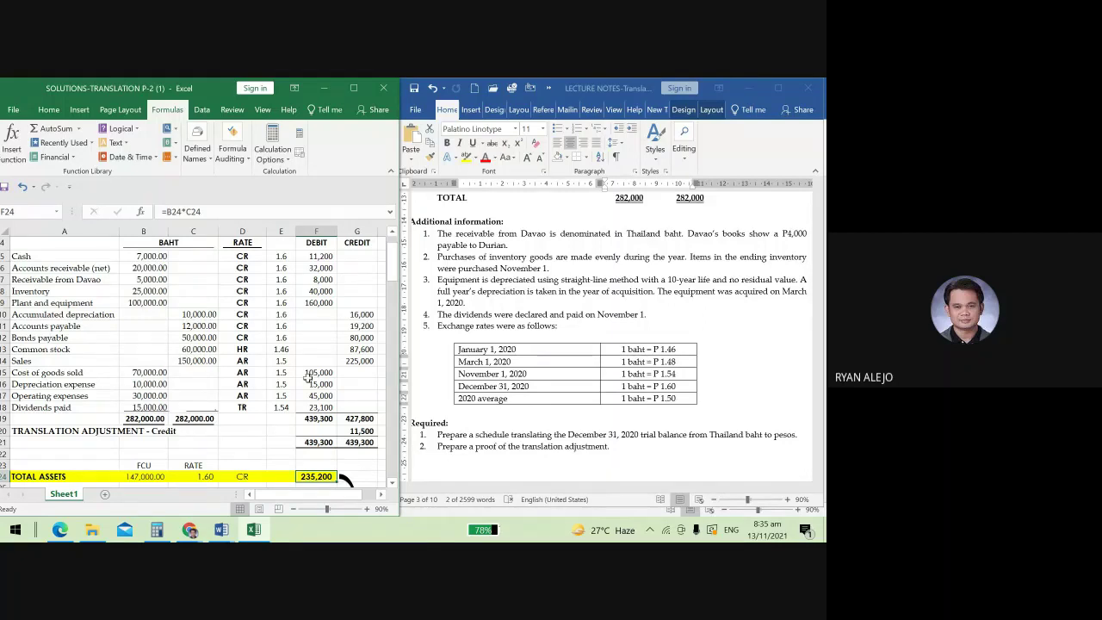
pyautogui.moveTo(89, 259); pyautogui.dragTo(214, 317)
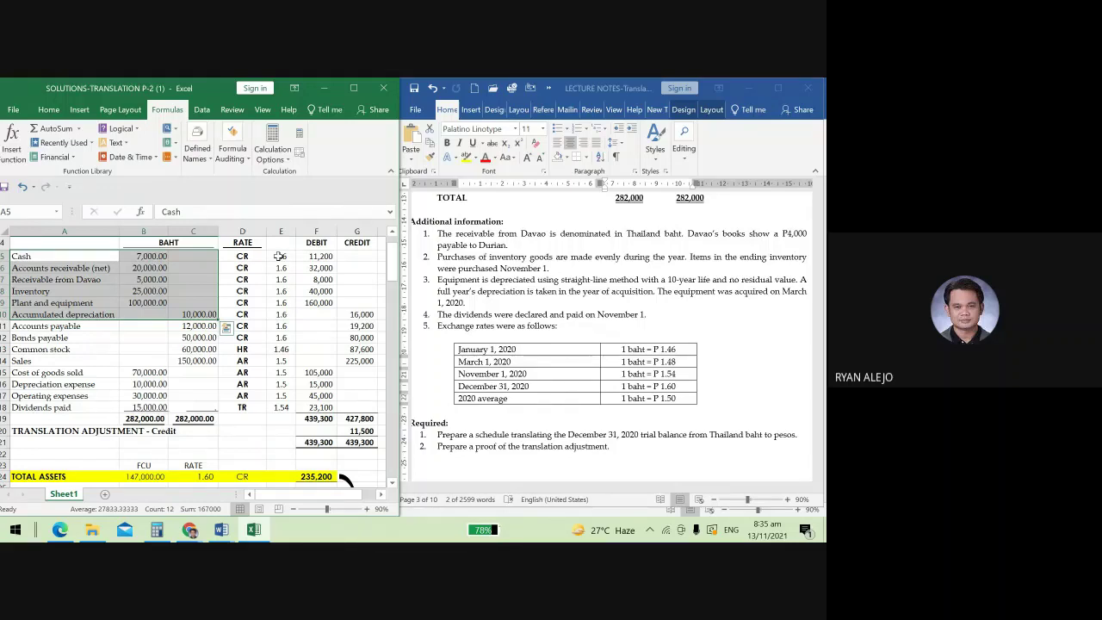
pyautogui.scroll(1, 279, 256)
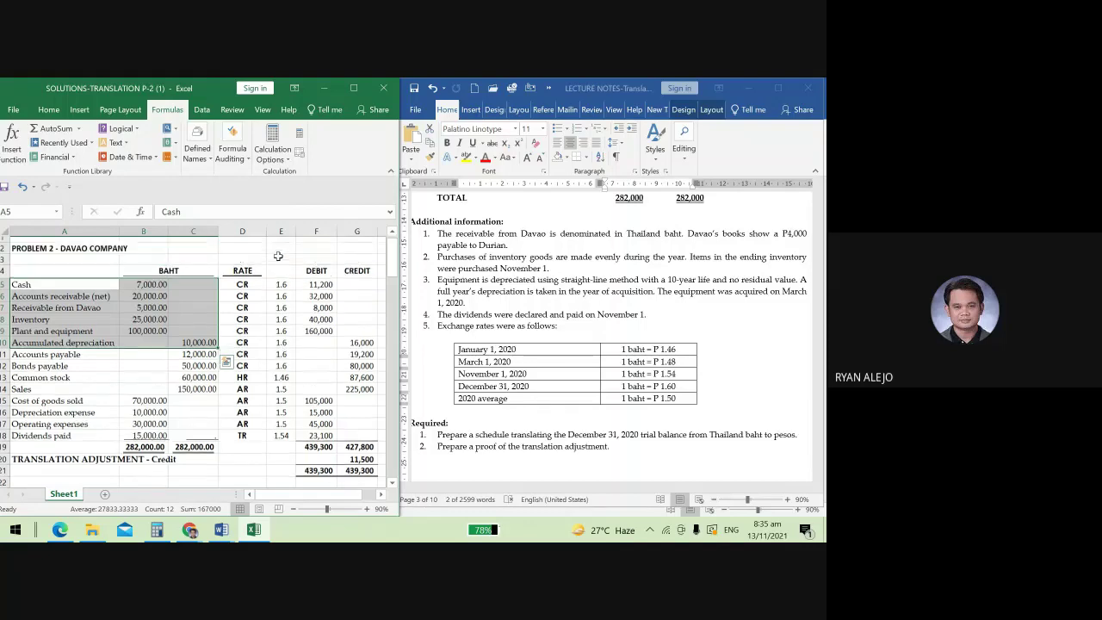
pyautogui.scroll(-2, 310, 344)
pyautogui.scroll(1, 344, 445)
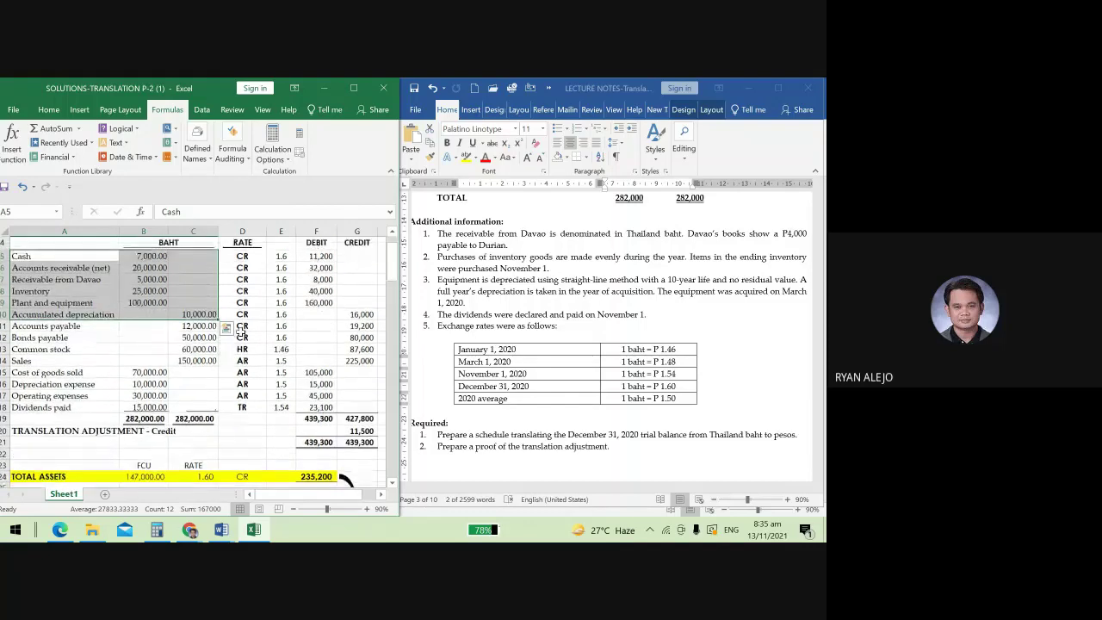
# Trace Total Liabilities in B26 to Accounts payable and Bonds payable, and check their current rates and the peso translation in F26.
pyautogui.click(392, 484)
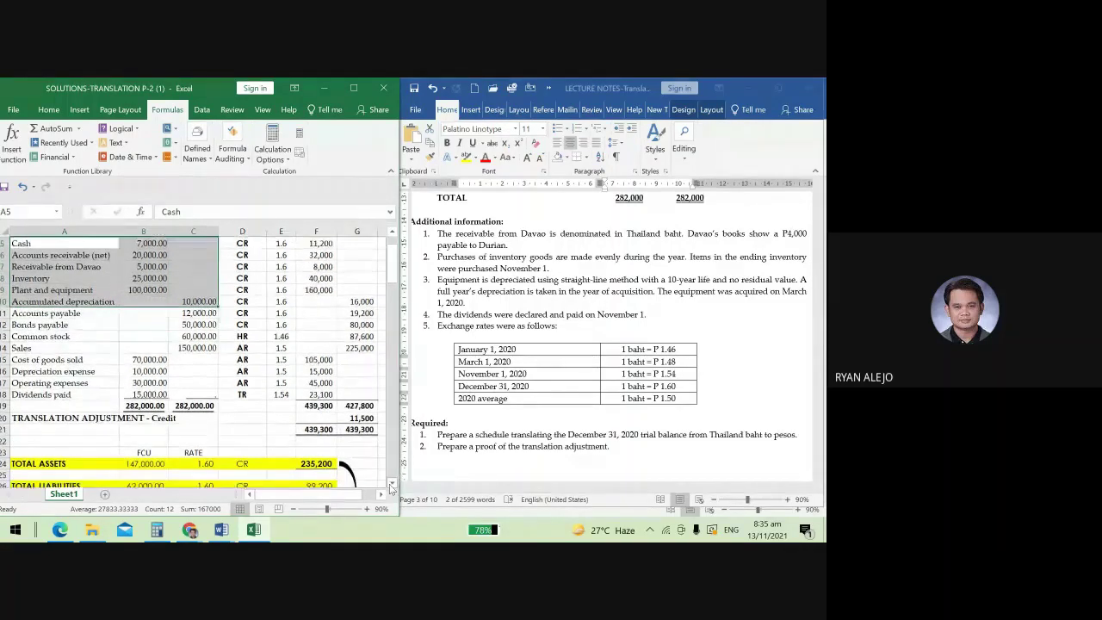
pyautogui.click(392, 484)
pyautogui.click(392, 484)
pyautogui.click(392, 484)
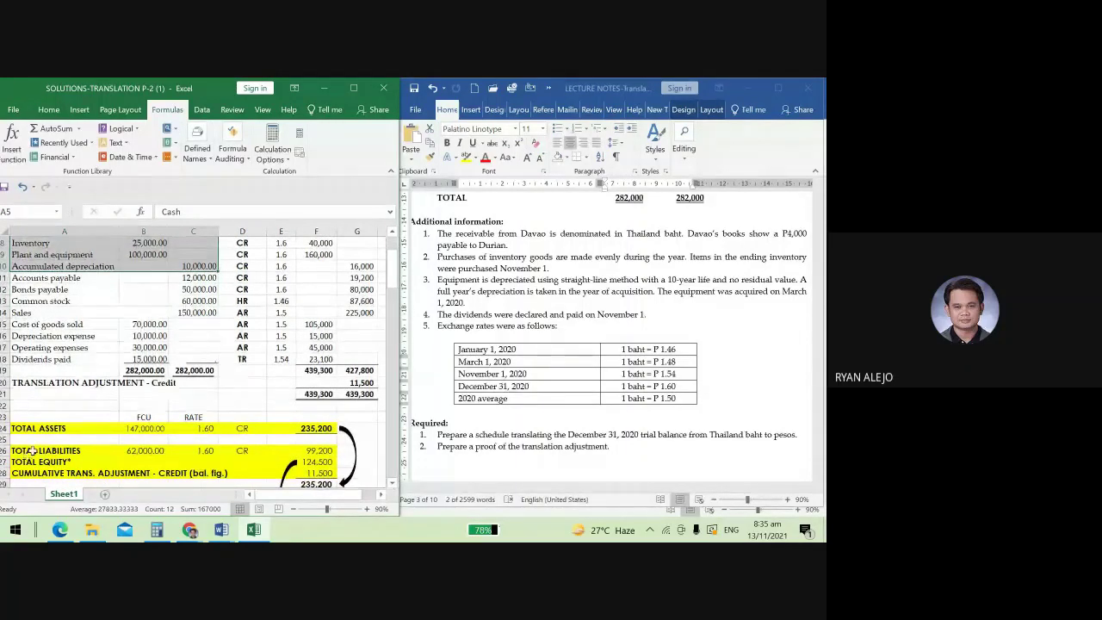
pyautogui.click(33, 449)
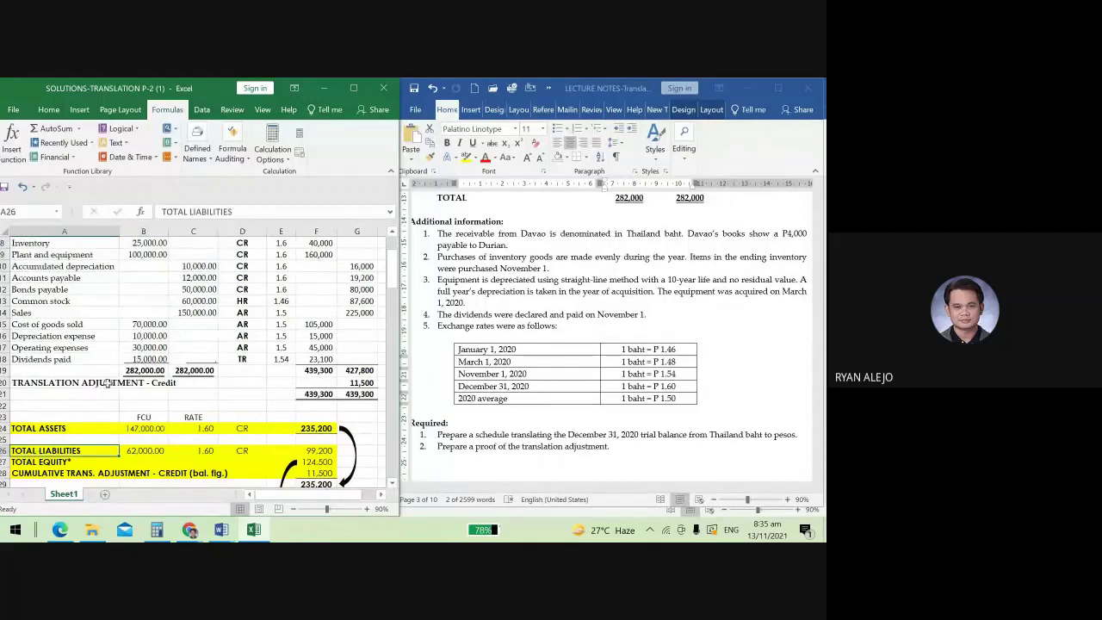
pyautogui.click(208, 278)
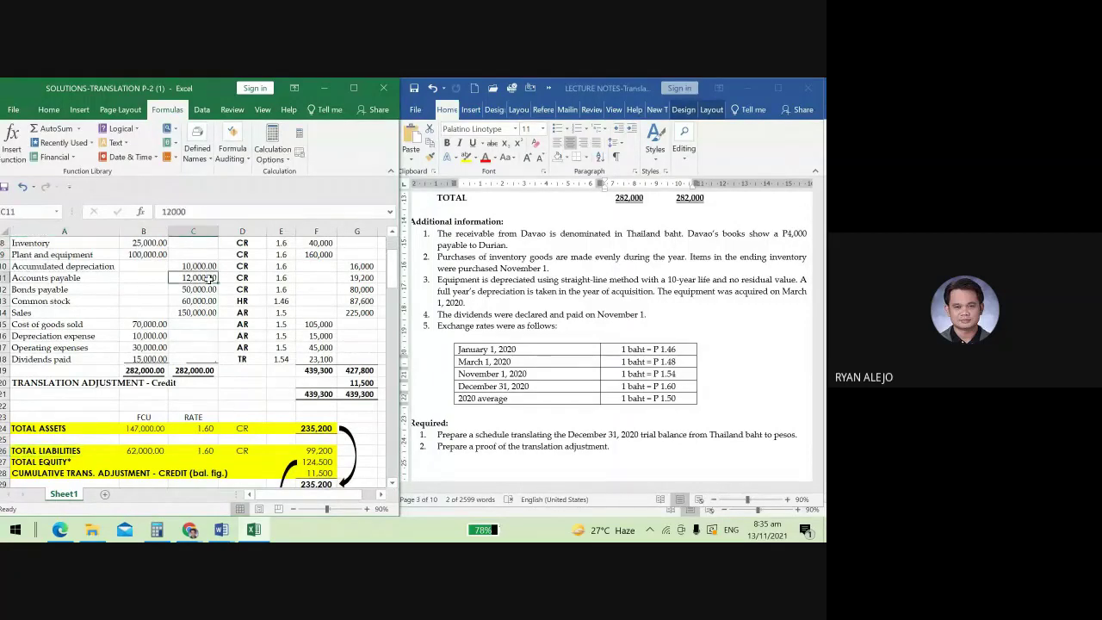
pyautogui.moveTo(208, 278); pyautogui.dragTo(209, 290)
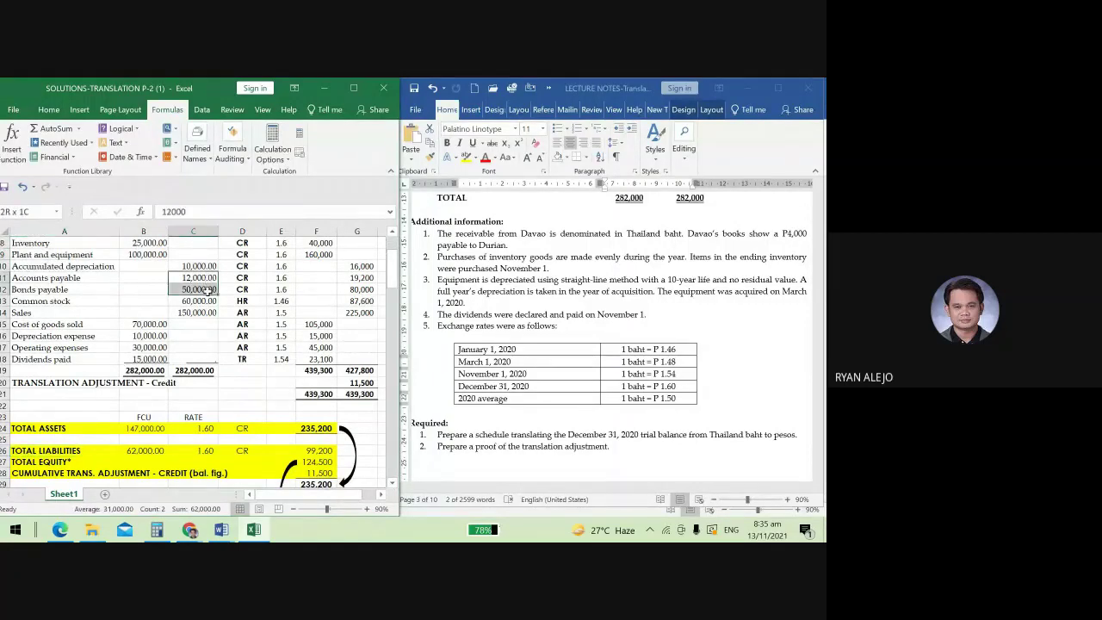
pyautogui.click(147, 451)
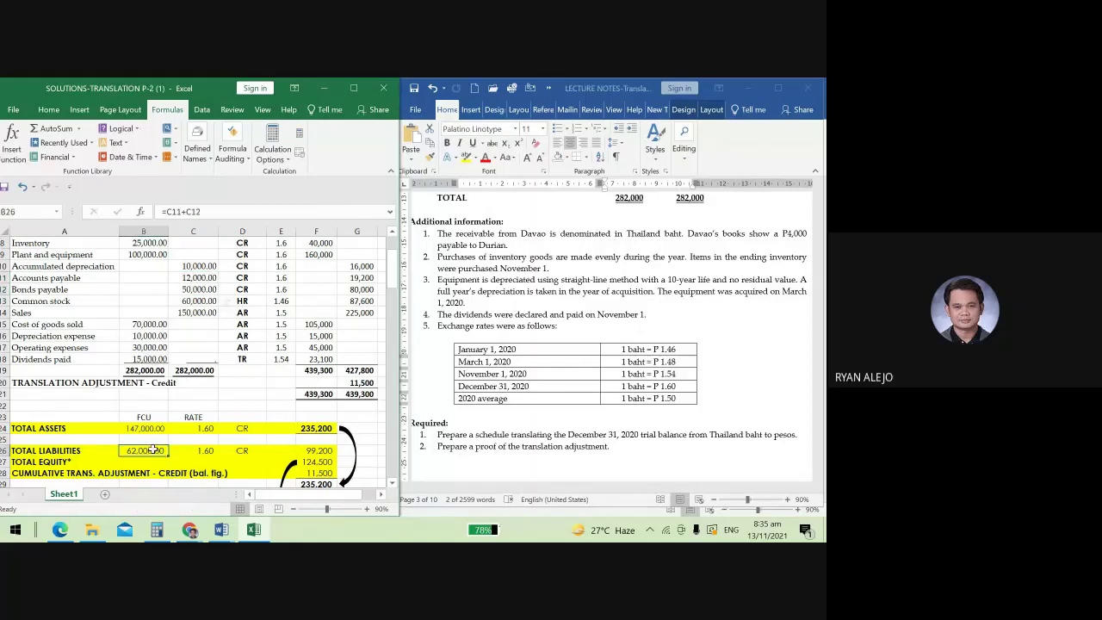
pyautogui.click(277, 266)
pyautogui.moveTo(278, 266); pyautogui.dragTo(242, 290)
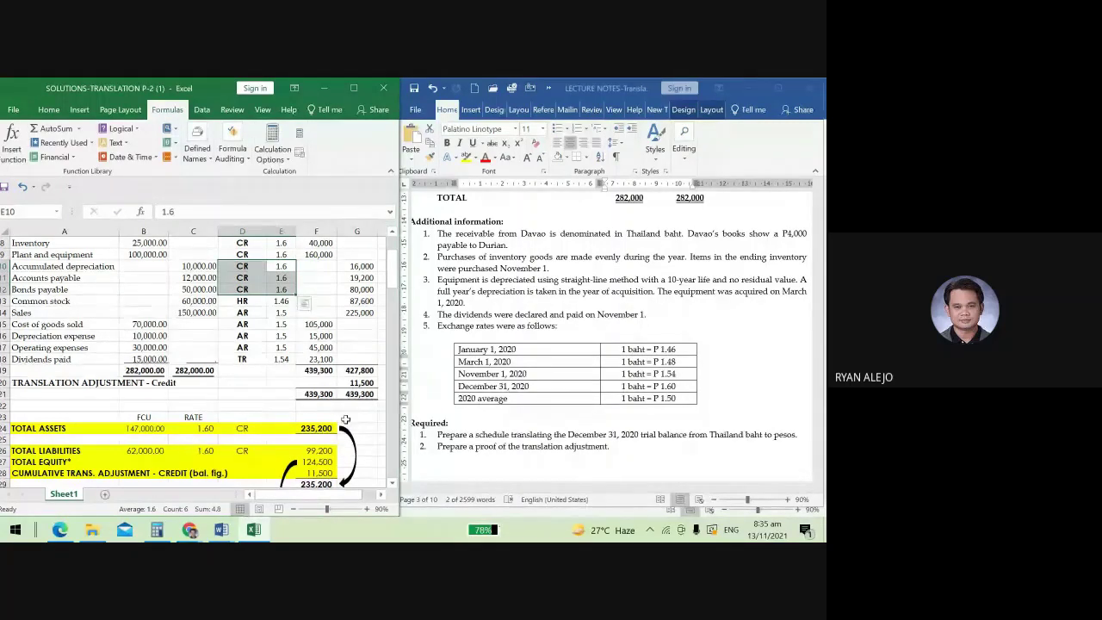
pyautogui.click(317, 450)
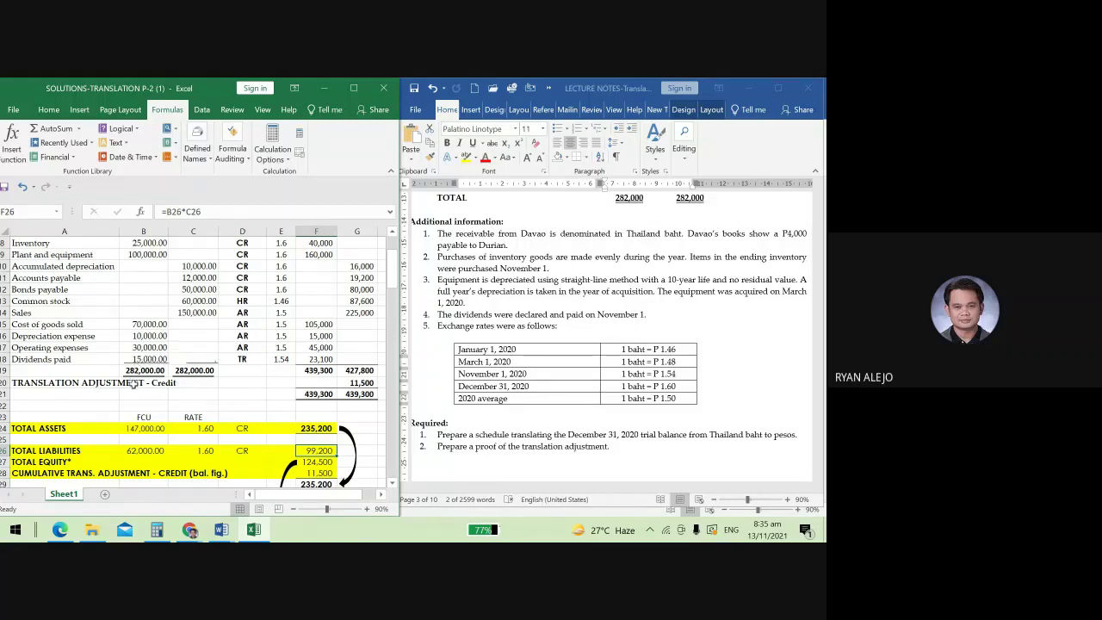
# Trace Total Equity in F27 to the net assets schedule in A31:F35, and compare beginning net assets with the Common stock row.
pyautogui.click(319, 463)
pyautogui.scroll(-1, 224, 454)
pyautogui.scroll(-2, 224, 454)
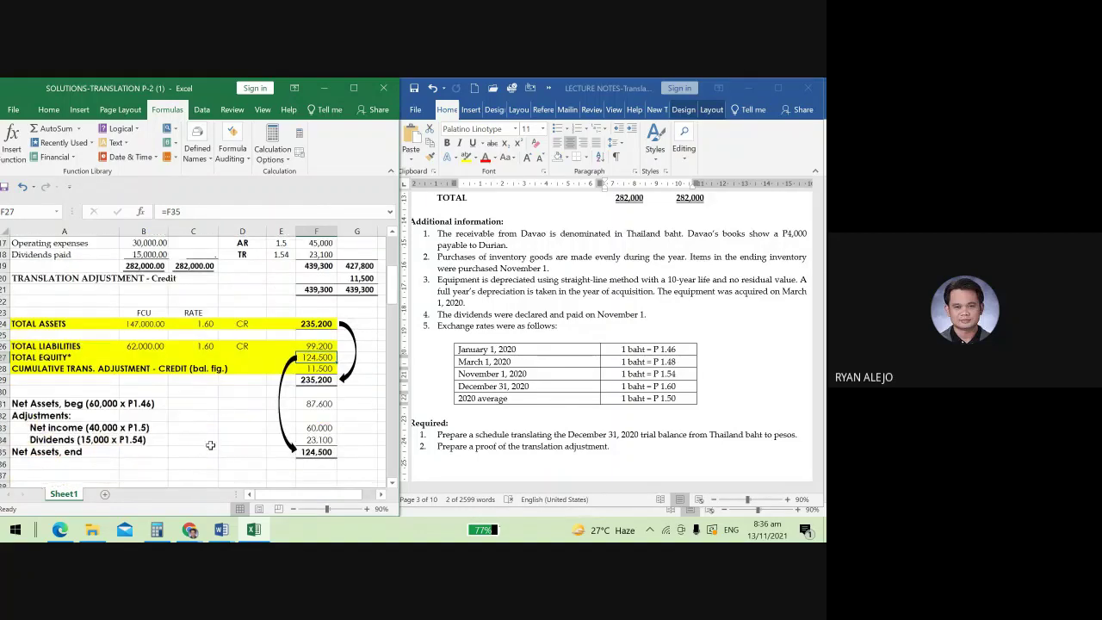
pyautogui.click(26, 406)
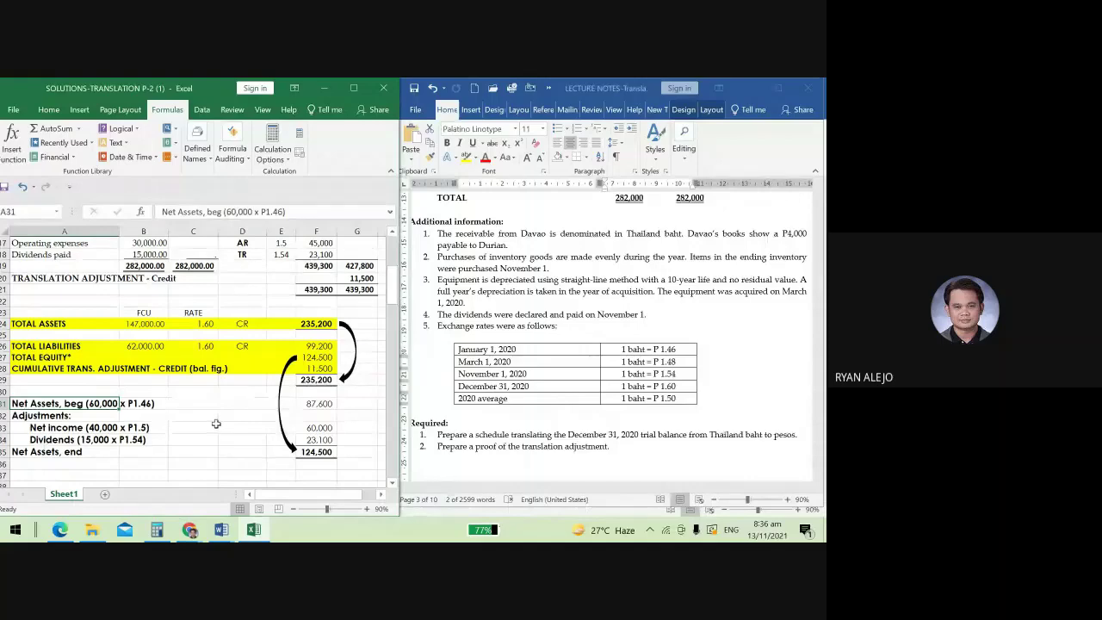
pyautogui.scroll(4, 215, 424)
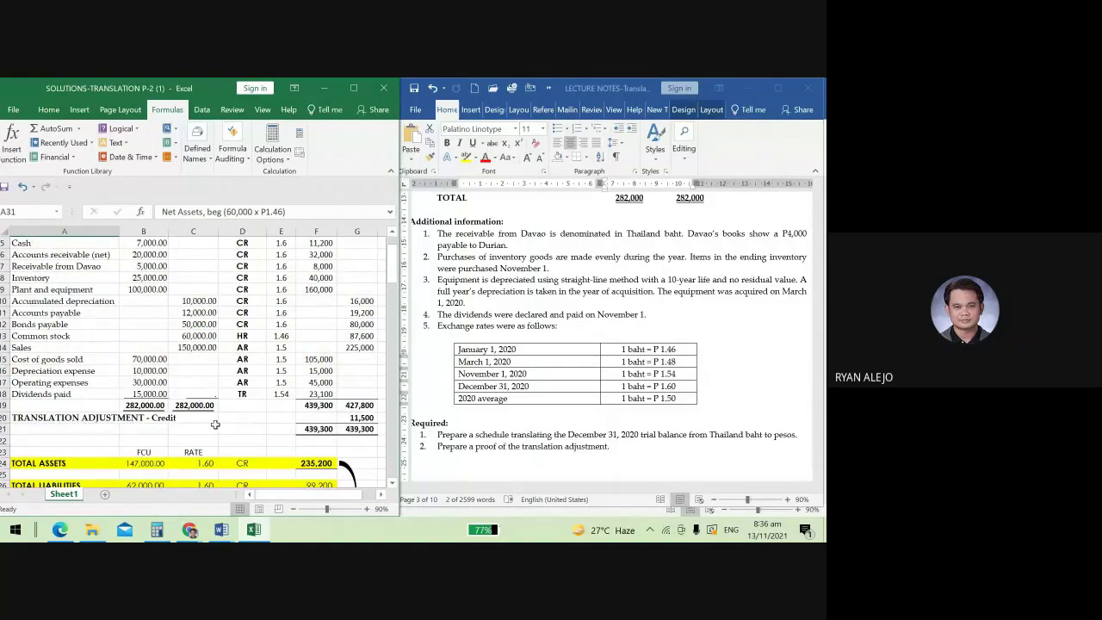
pyautogui.click(5, 335)
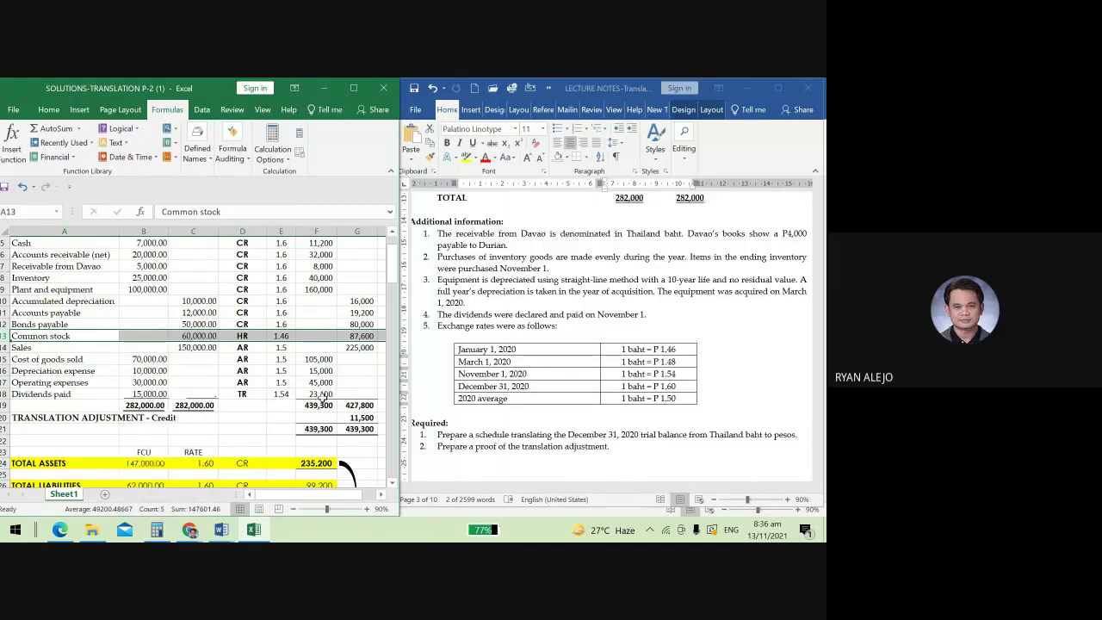
pyautogui.scroll(-3, 246, 405)
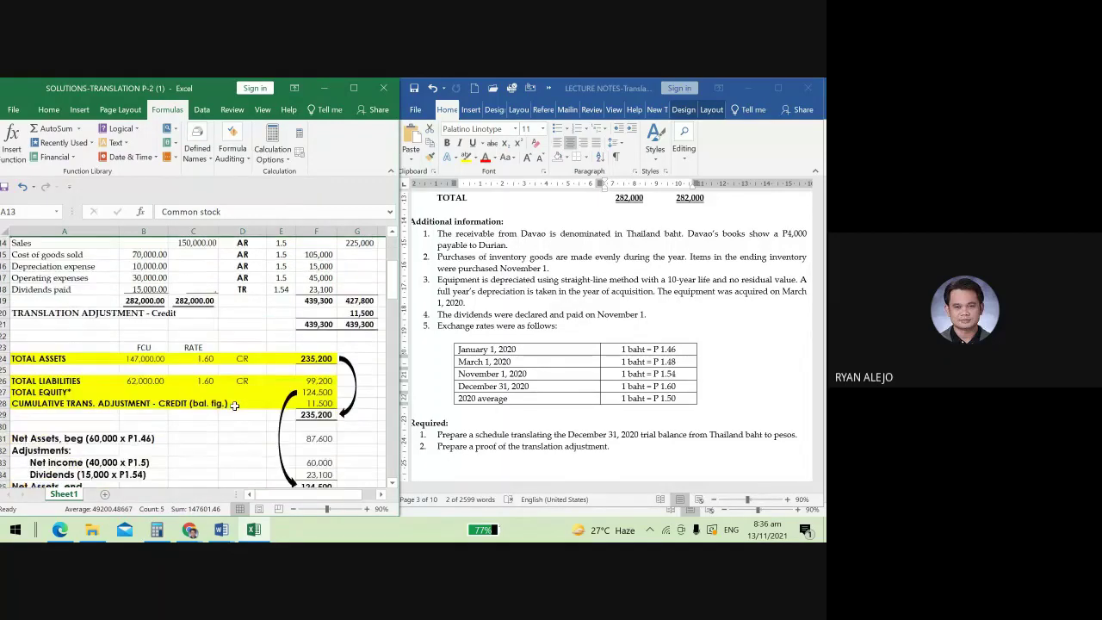
pyautogui.scroll(-1, 235, 404)
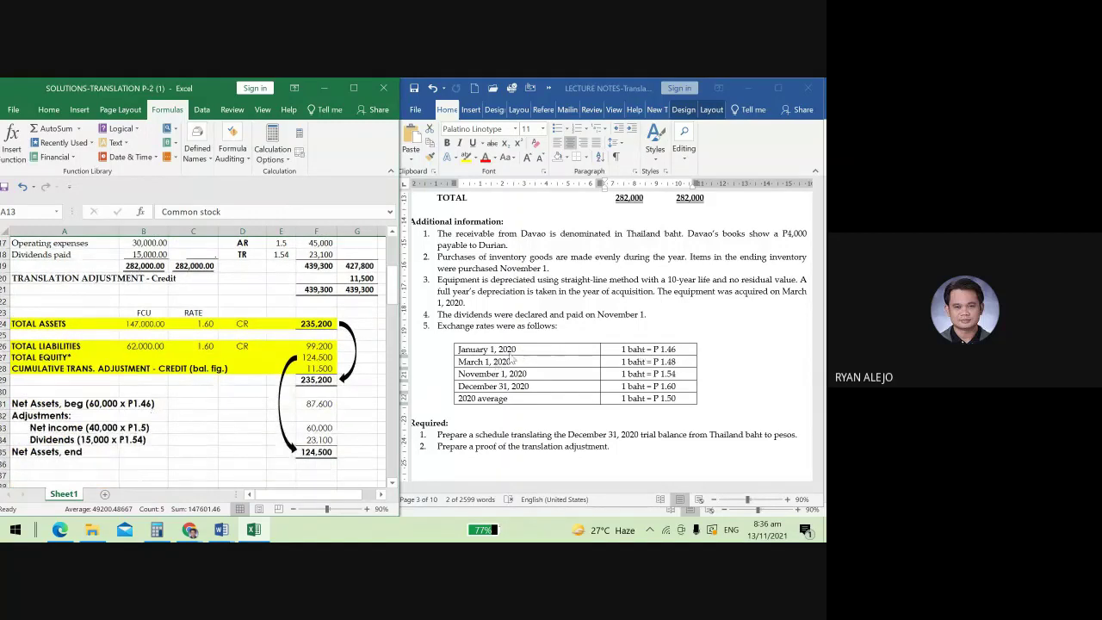
pyautogui.click(323, 403)
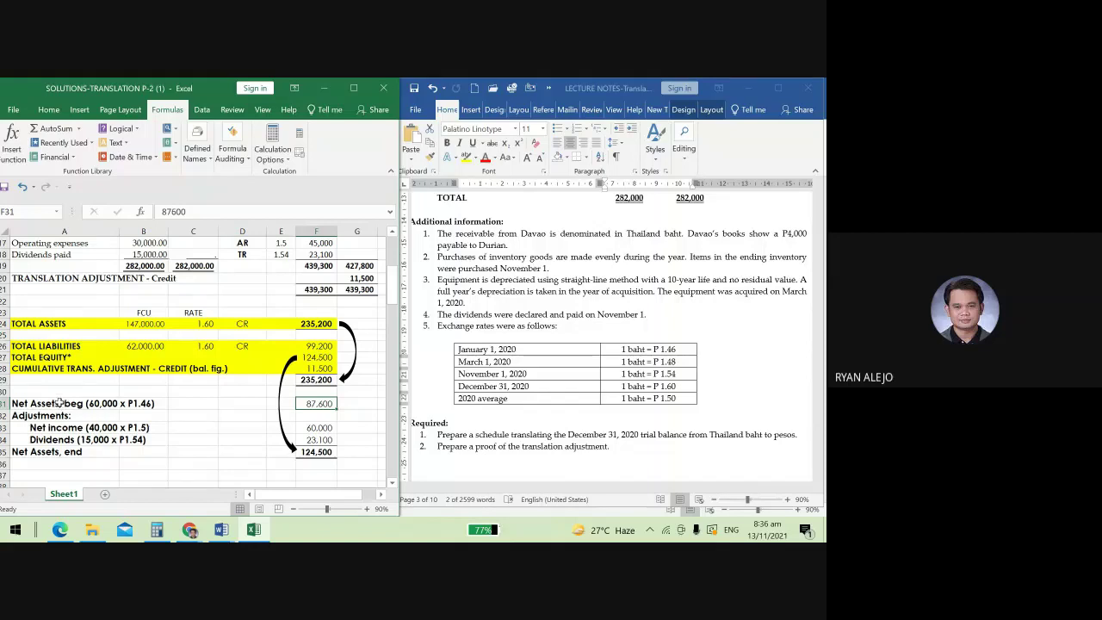
pyautogui.moveTo(39, 405); pyautogui.dragTo(335, 452)
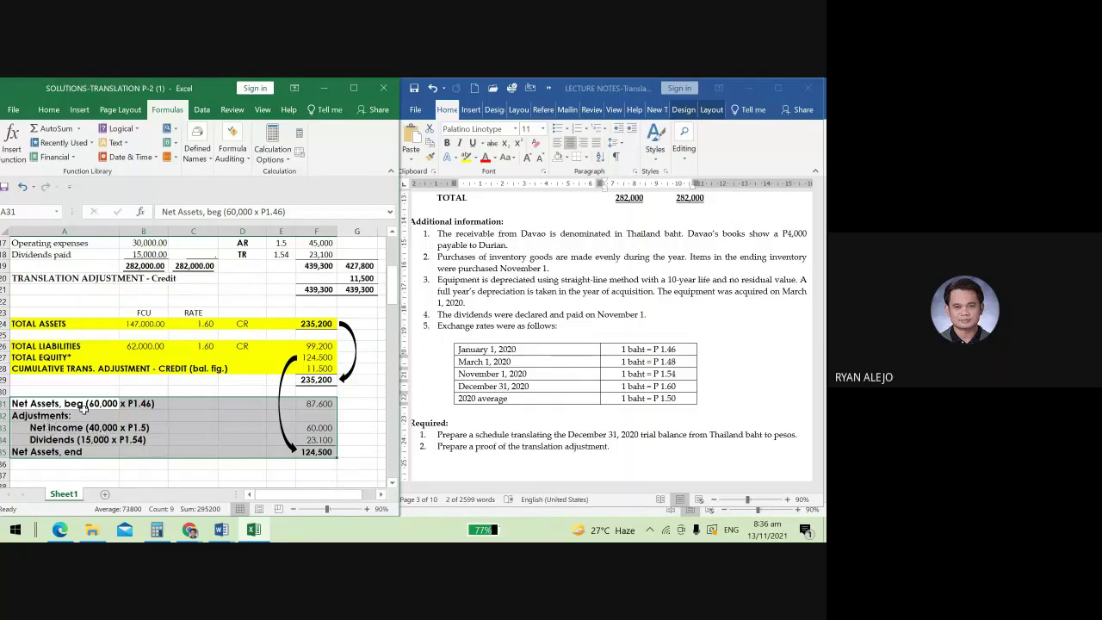
# Trace the Net income adjustment in row 33 to the baht sales and expense balances and the 2020 average rate in the Word notes.
pyautogui.click(79, 425)
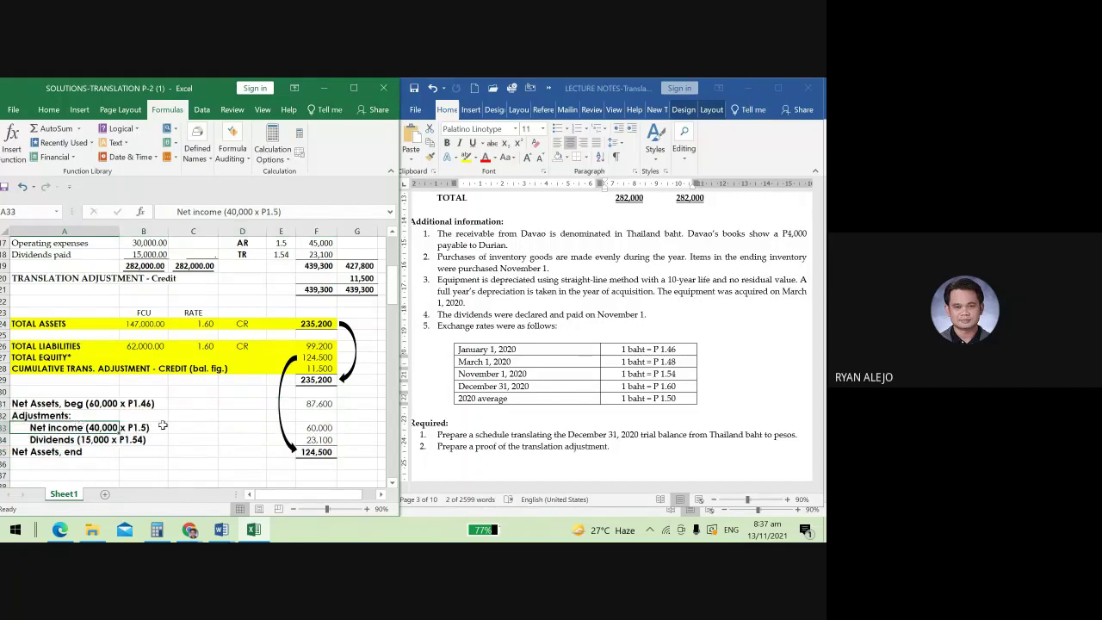
pyautogui.scroll(3, 159, 439)
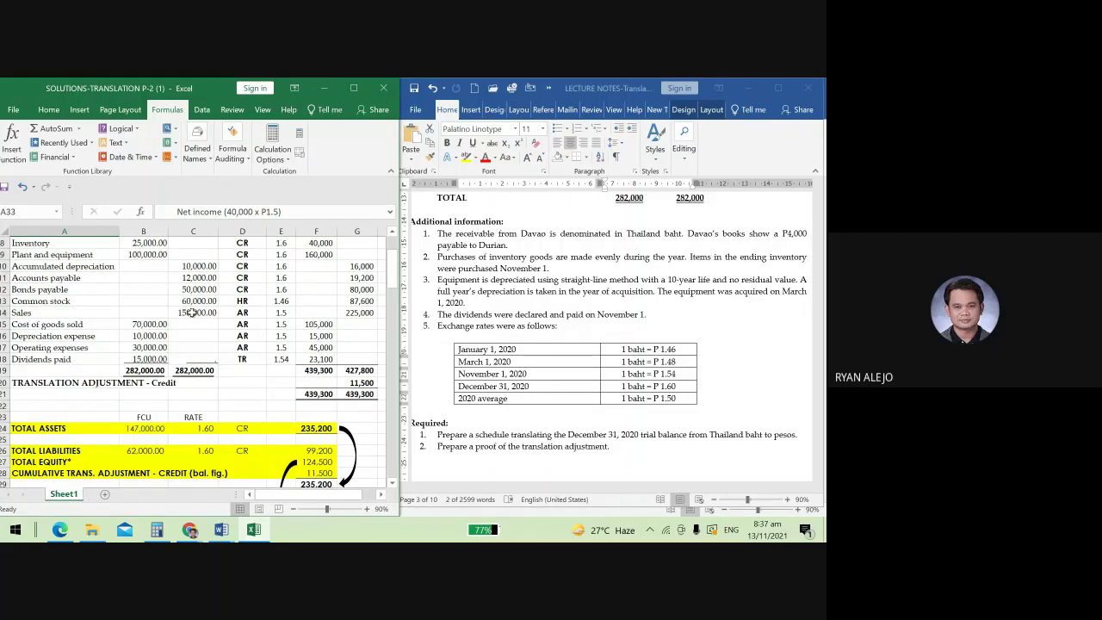
pyautogui.moveTo(193, 313); pyautogui.dragTo(143, 347)
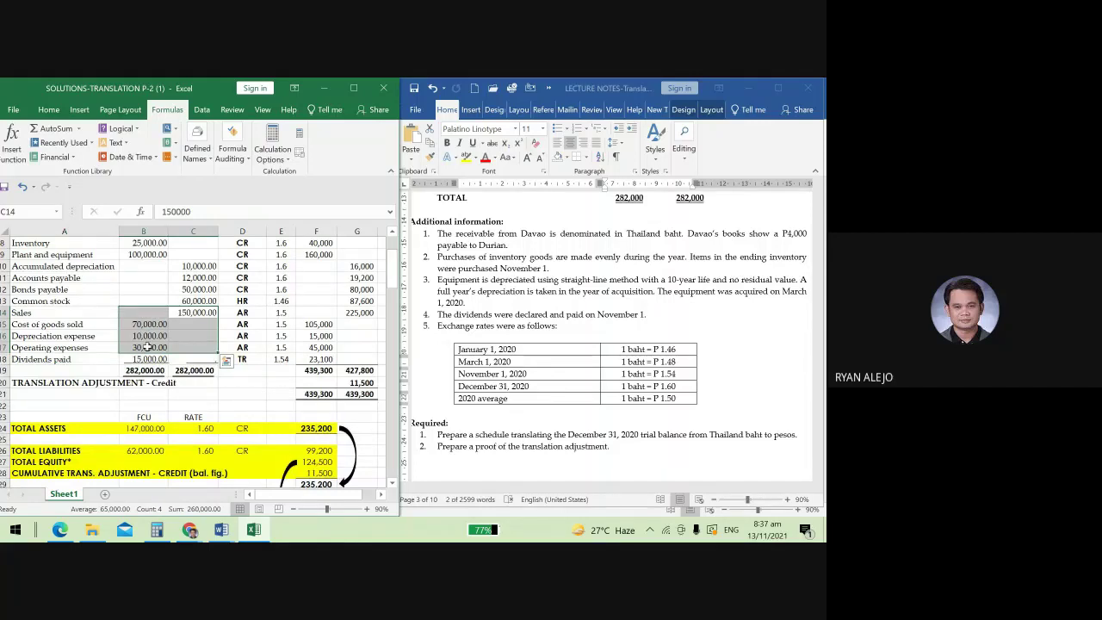
pyautogui.scroll(-2, 146, 479)
pyautogui.scroll(-1, 145, 479)
pyautogui.click(95, 427)
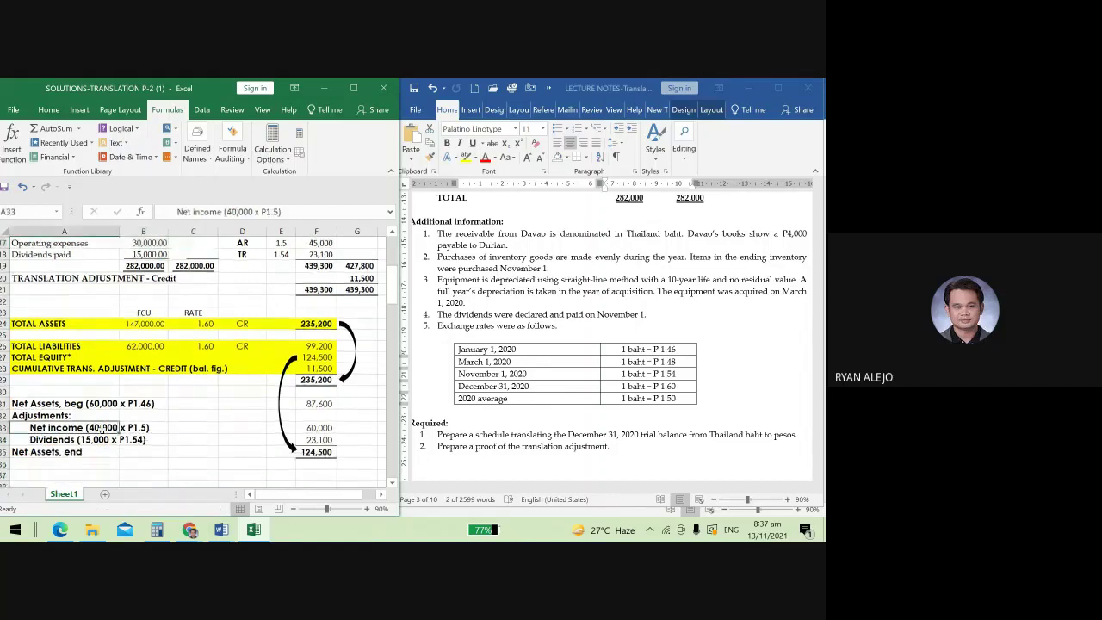
pyautogui.click(702, 420)
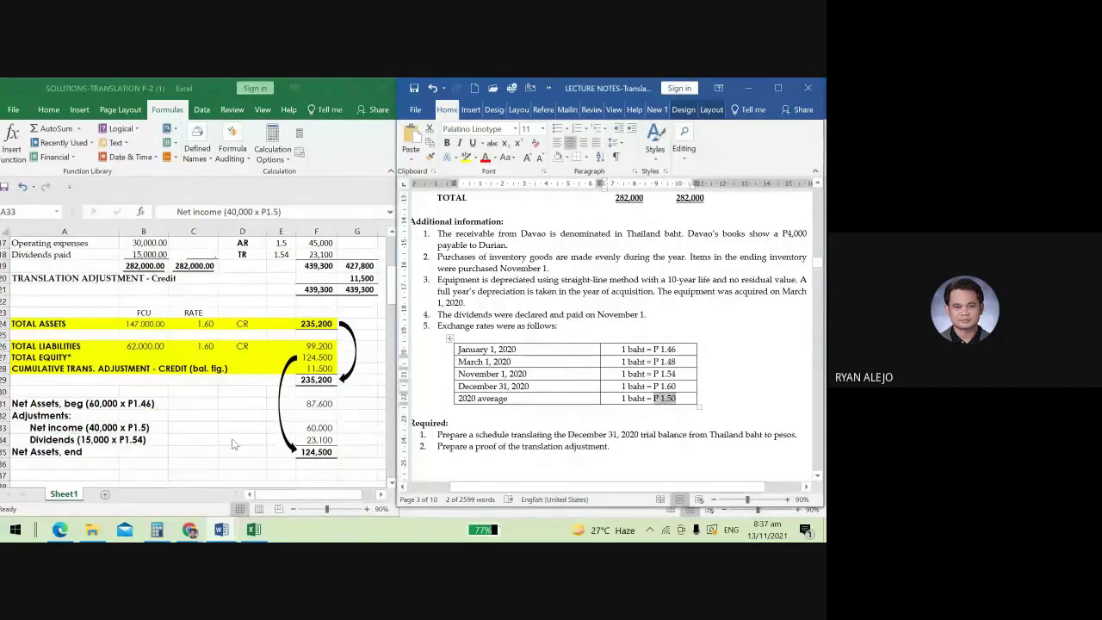
pyautogui.click(327, 427)
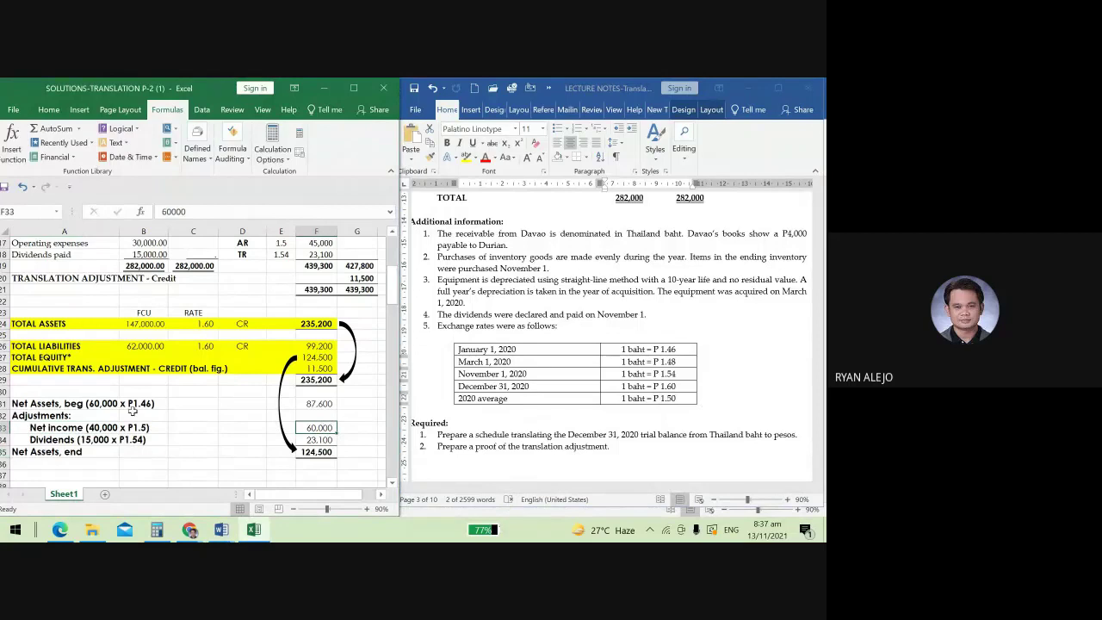
# Compare Dividends paid in B18 with the dividends translation formula in F34.
pyautogui.scroll(2, 202, 342)
pyautogui.click(151, 291)
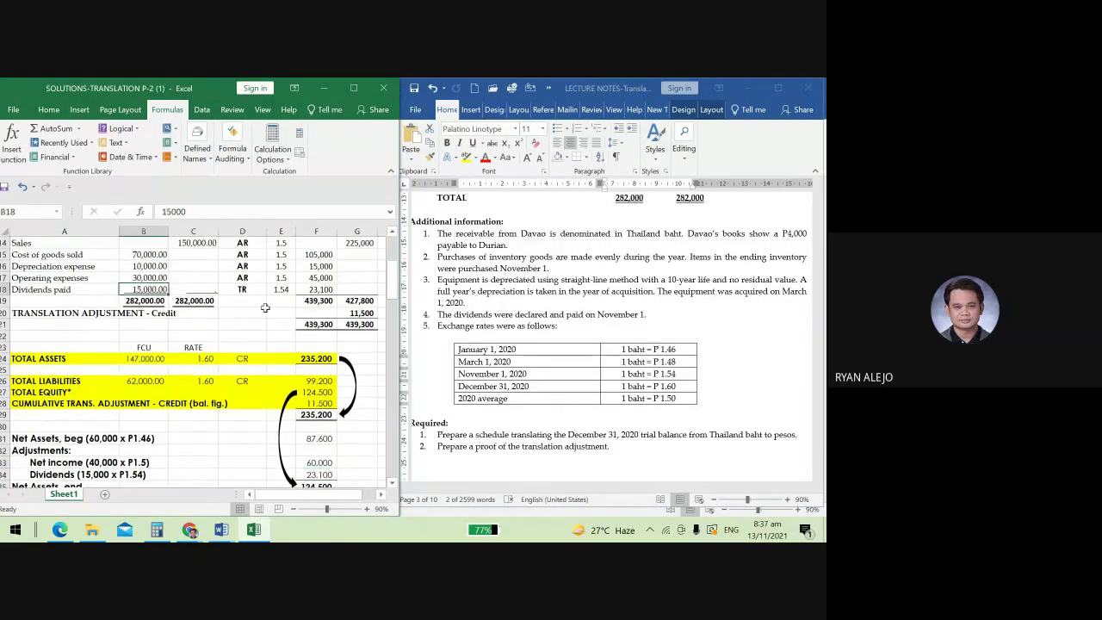
pyautogui.click(313, 476)
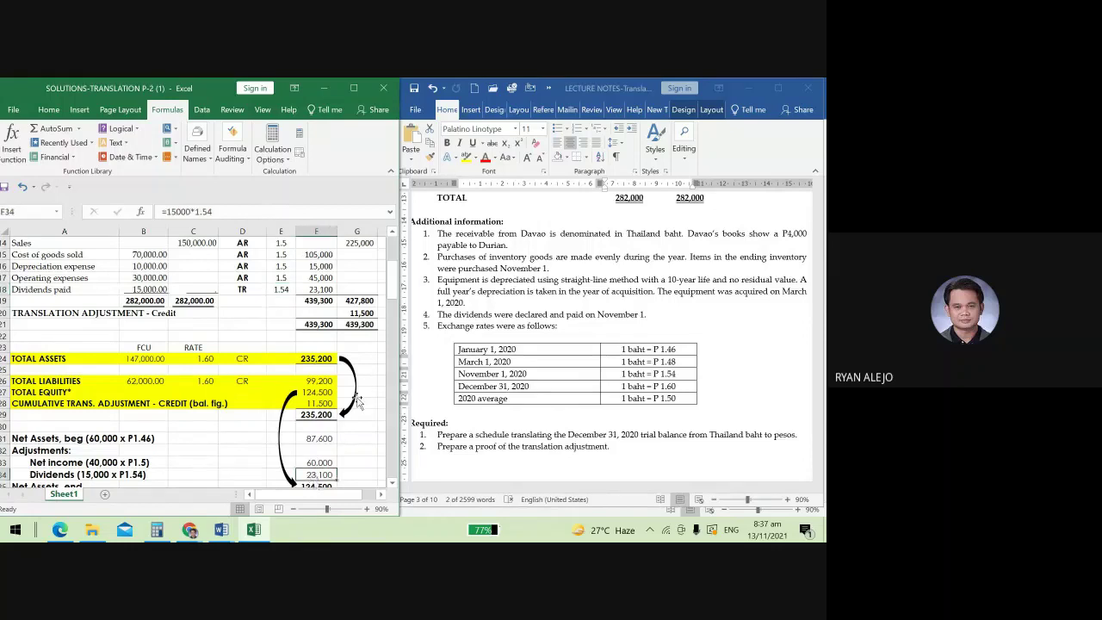
pyautogui.scroll(-1, 359, 402)
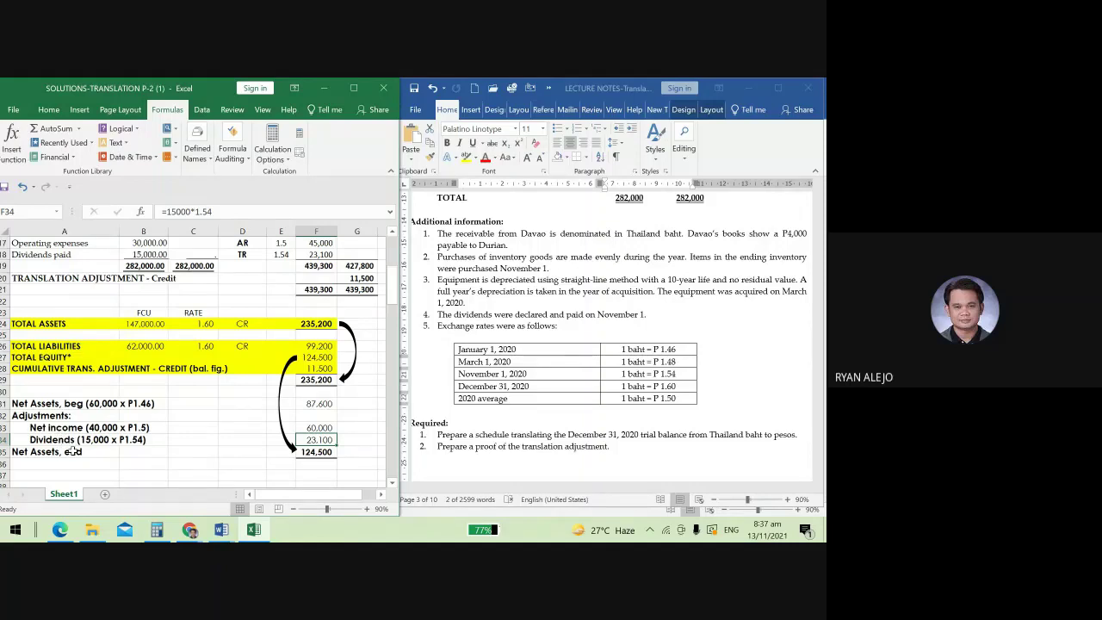
# Review the components and formula of ending net assets in F35, and check its link to Total Equity in F27.
pyautogui.click(318, 404)
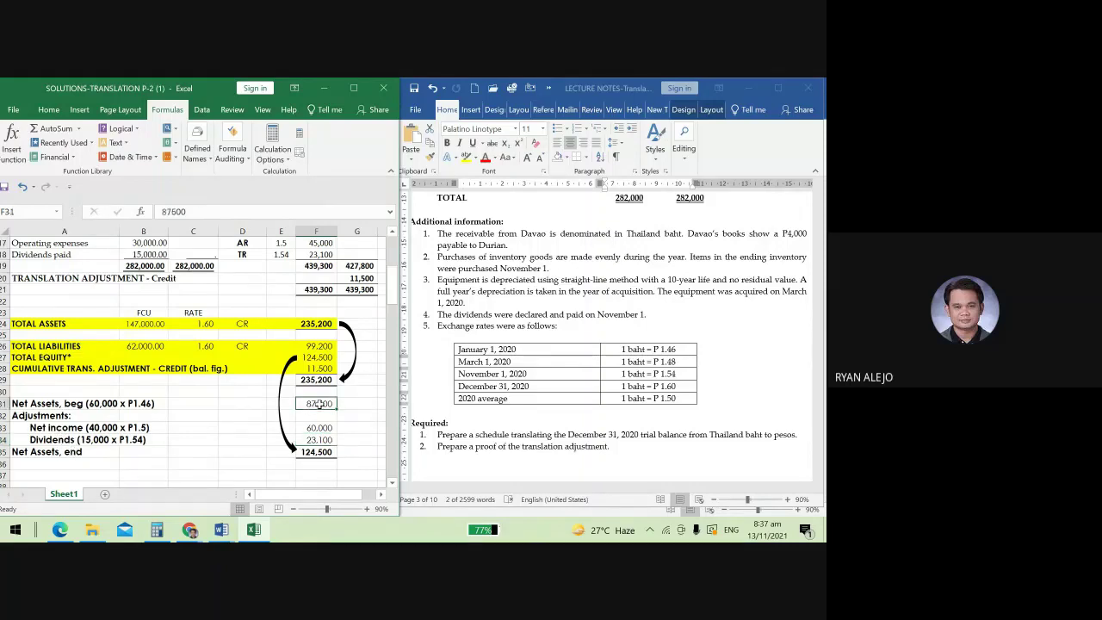
pyautogui.click(319, 427)
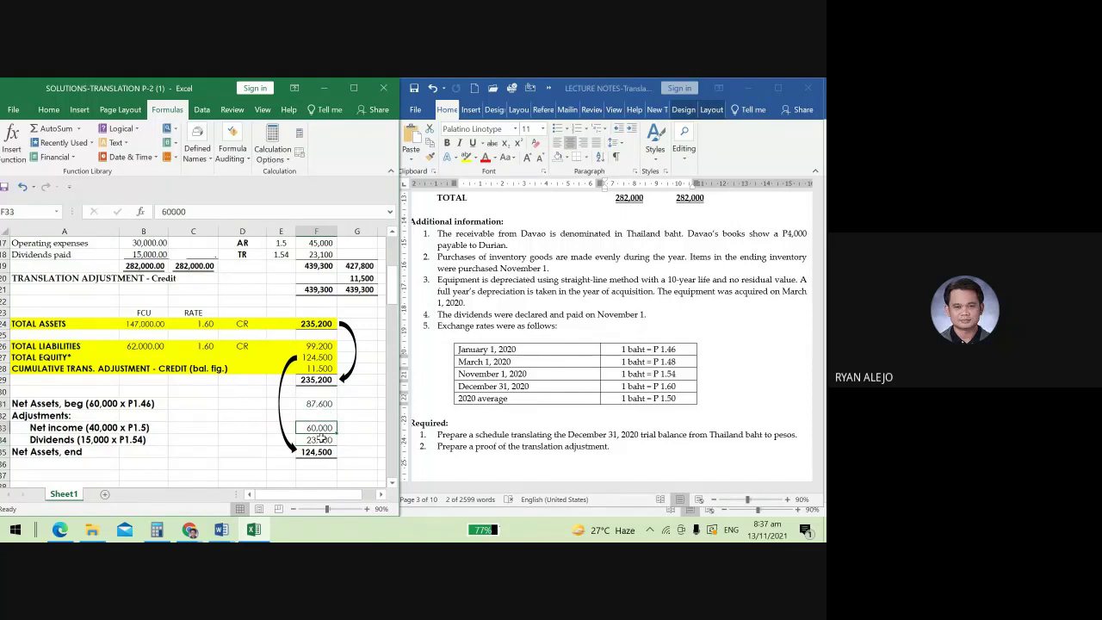
pyautogui.click(319, 439)
pyautogui.click(301, 453)
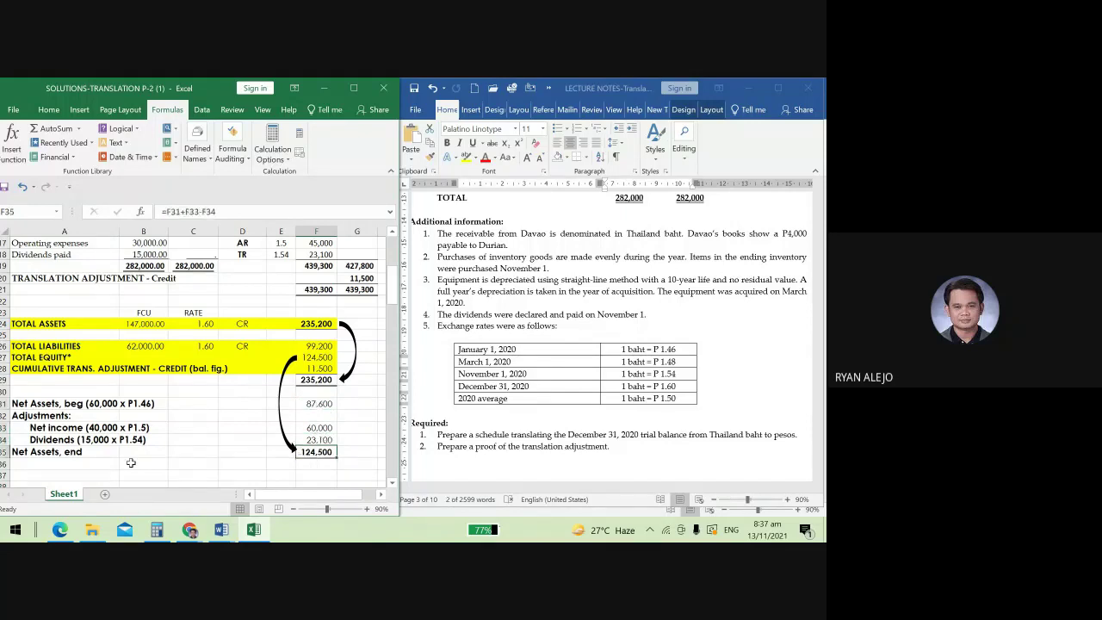
pyautogui.click(319, 356)
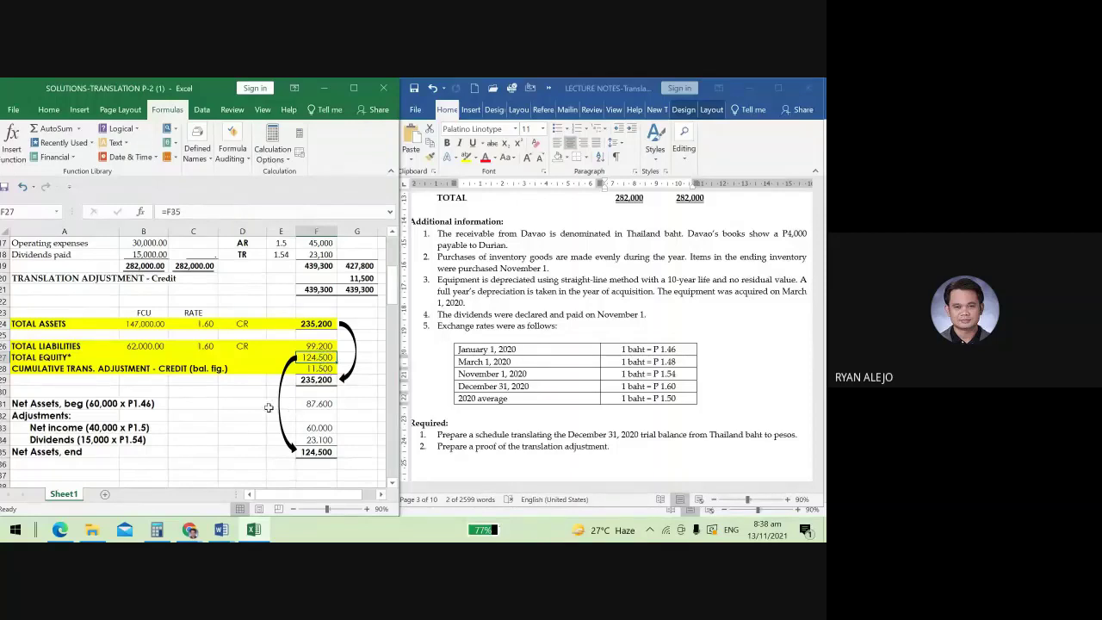
# Add Total Liabilities (F26) and Total Equity (F27) in G31 as a check calculation beside the net assets schedule.
pyautogui.click(353, 404)
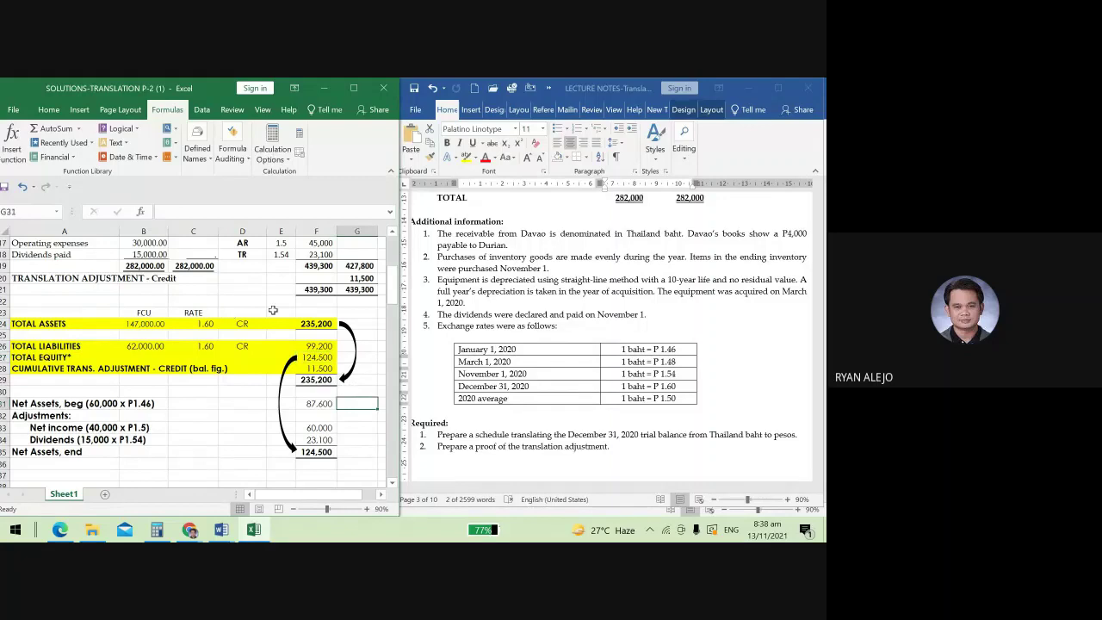
pyautogui.write('=')
pyautogui.click(310, 346)
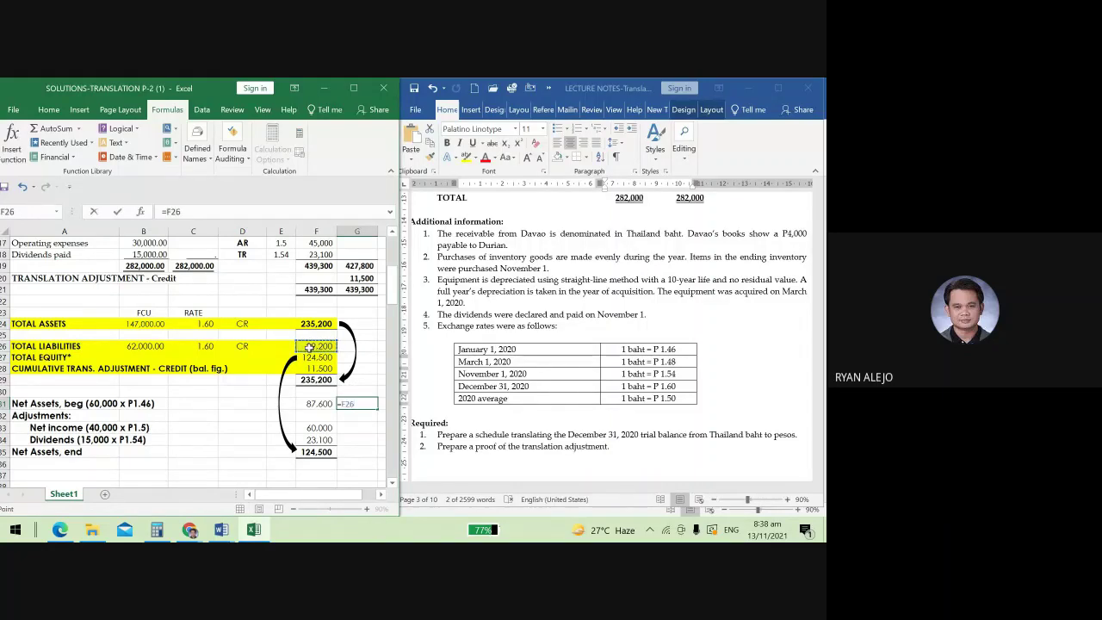
pyautogui.write('+')
pyautogui.click(316, 357)
pyautogui.press('Return')
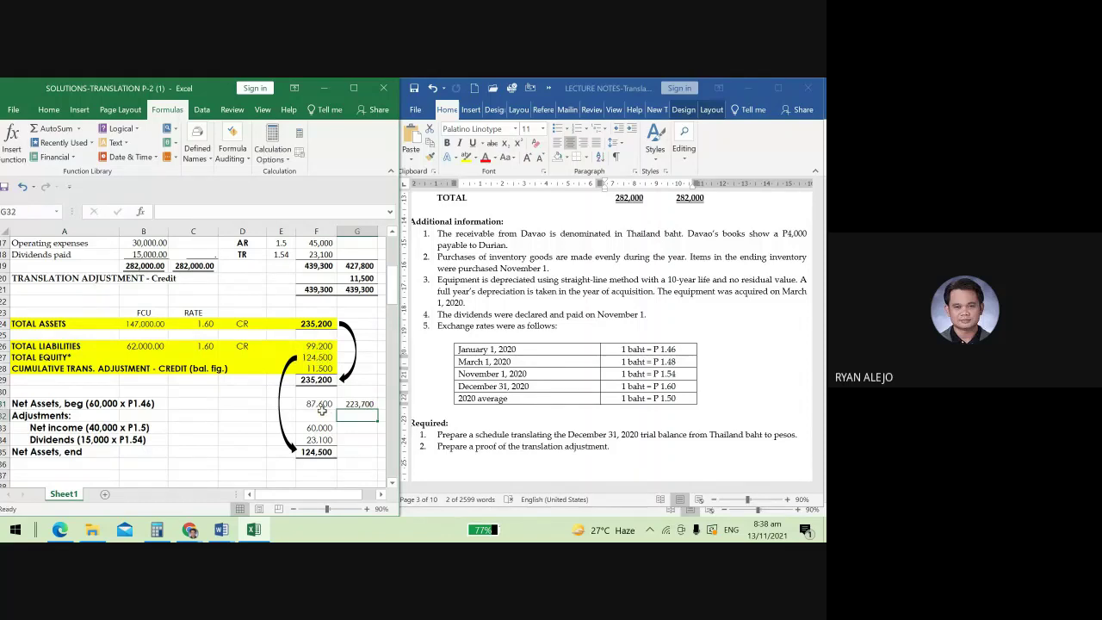
# Subtract the G31 sum from Total Assets (F24) in G32 to derive the translation adjustment as a balancing figure.
pyautogui.write('=')
pyautogui.click(323, 327)
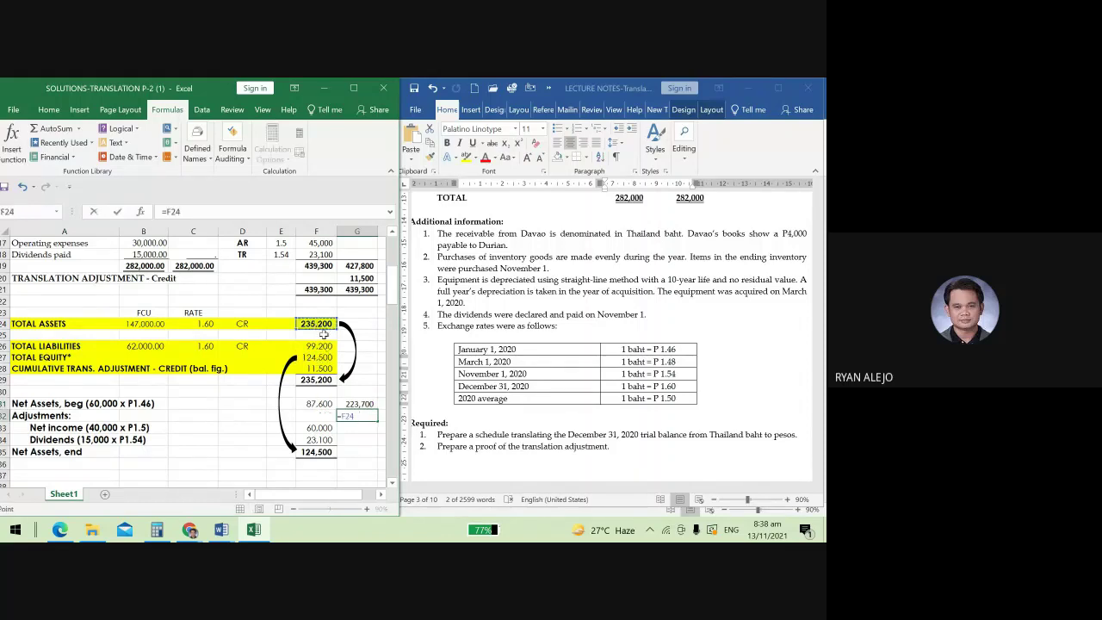
pyautogui.write('-')
pyautogui.click(363, 404)
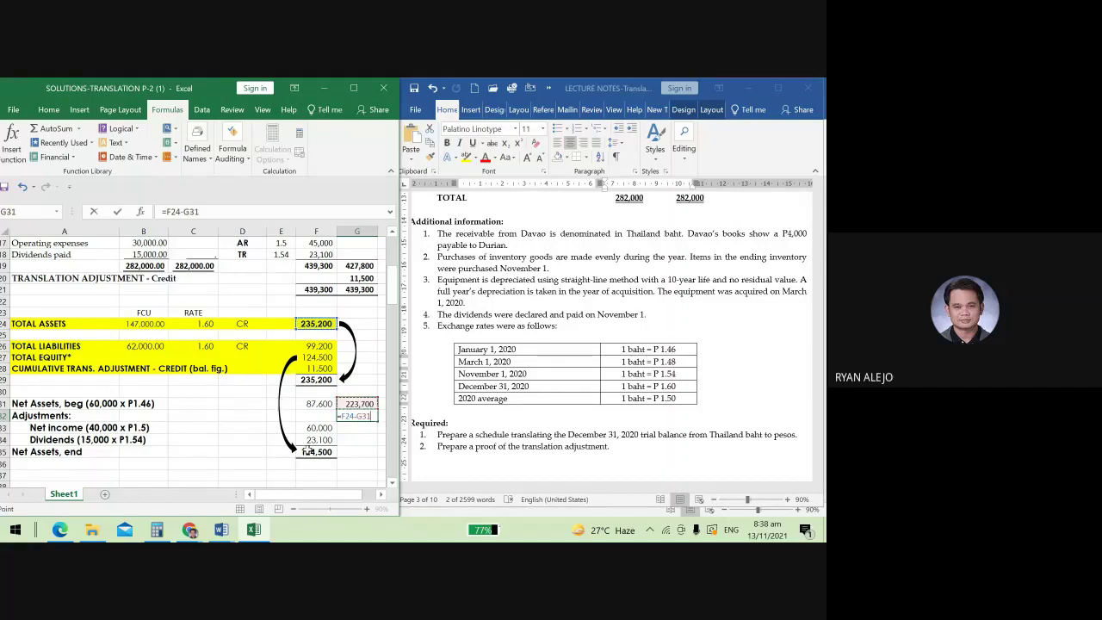
pyautogui.press('Return')
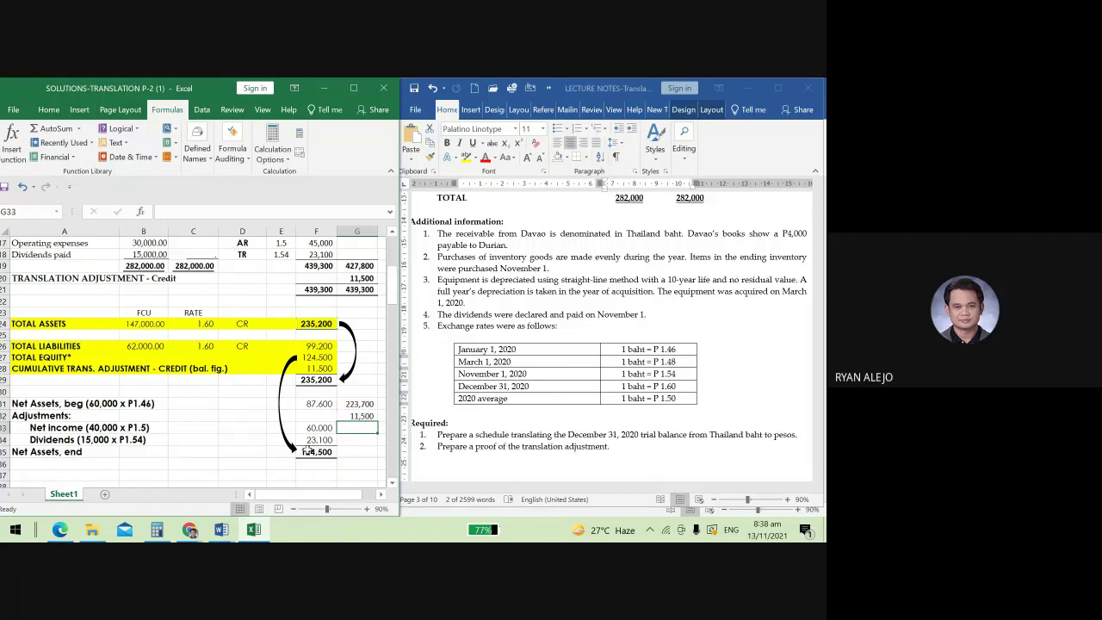
# Compare the G32 difference with the translation adjustment formula in G20, and clear the check calculations in G31:G34.
pyautogui.click(368, 416)
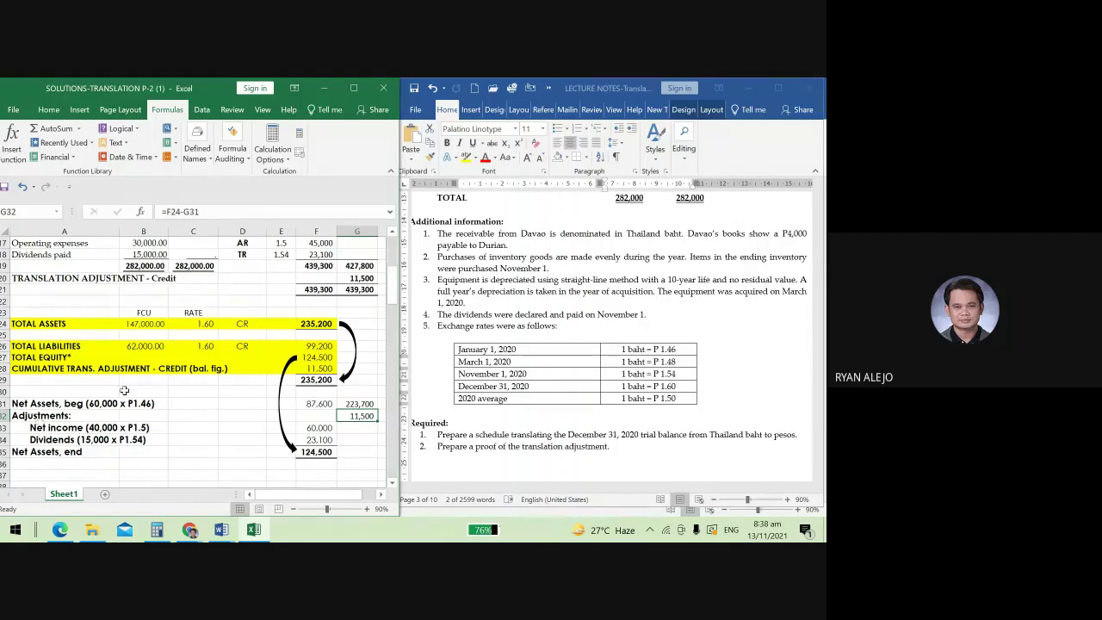
pyautogui.click(355, 278)
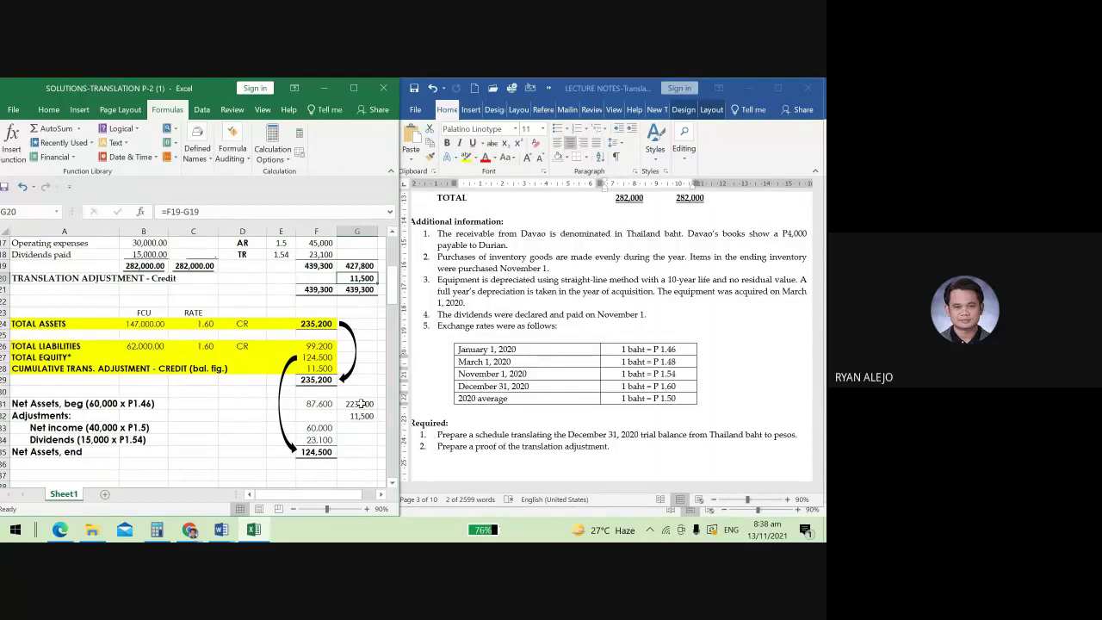
pyautogui.moveTo(360, 403); pyautogui.dragTo(362, 440)
pyautogui.press('Delete')
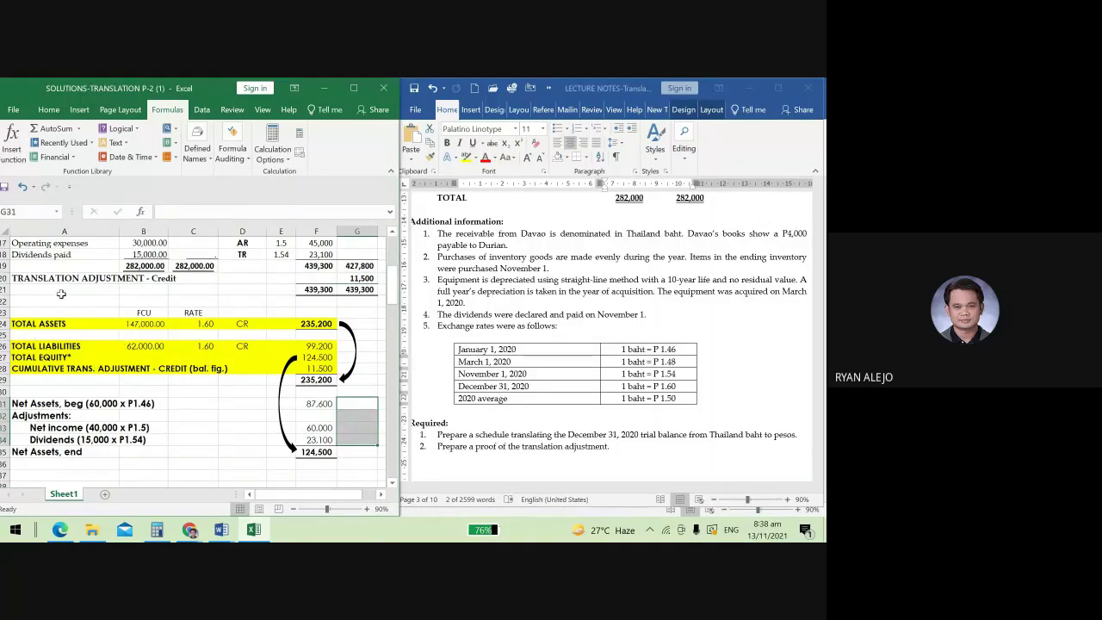
# Review the proof of the translation adjustment in rows 23 to 36 against the exchange rate codes in column D of the trial balance.
pyautogui.moveTo(61, 293); pyautogui.dragTo(85, 475)
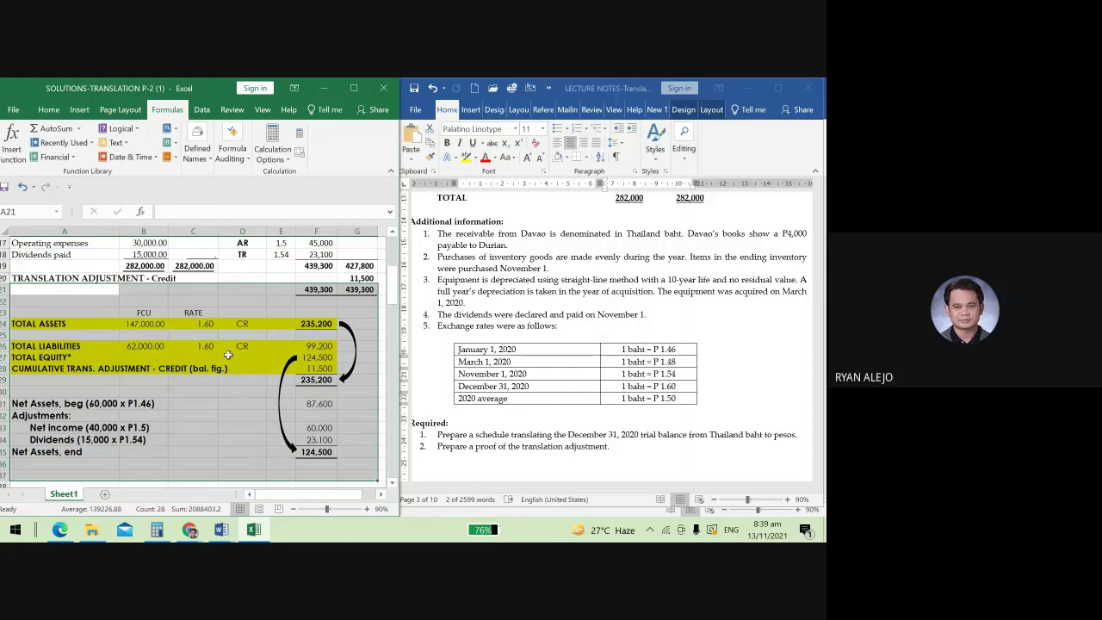
pyautogui.scroll(1, 125, 398)
pyautogui.scroll(3, 125, 398)
pyautogui.scroll(2, 260, 321)
pyautogui.moveTo(243, 290); pyautogui.dragTo(245, 423)
pyautogui.scroll(-4, 150, 440)
pyautogui.scroll(-2, 150, 440)
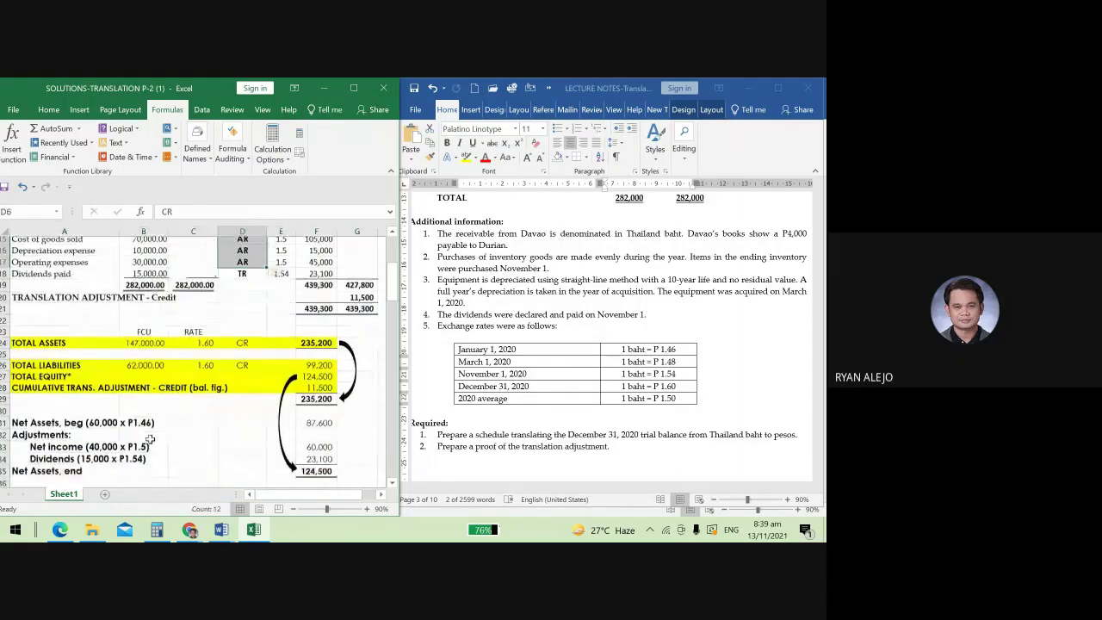
pyautogui.scroll(1, 150, 439)
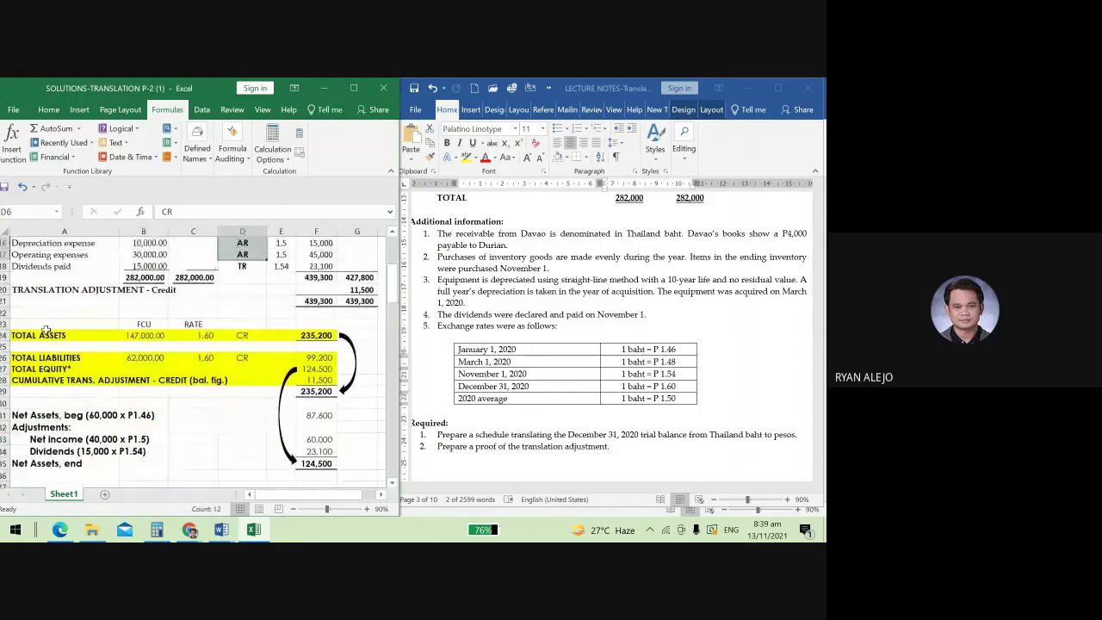
pyautogui.moveTo(46, 329); pyautogui.dragTo(366, 471)
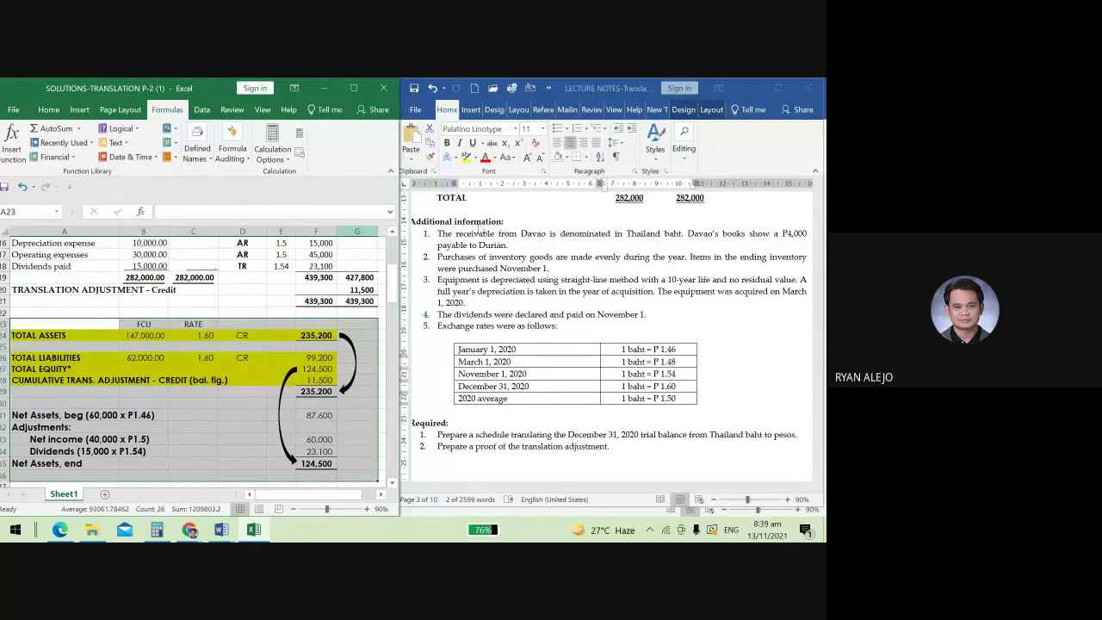
# Go to Problem 1 under Exercises in the Word lecture notes and read its trial balance data and additional information.
pyautogui.scroll(-1, 513, 386)
pyautogui.scroll(-10, 512, 387)
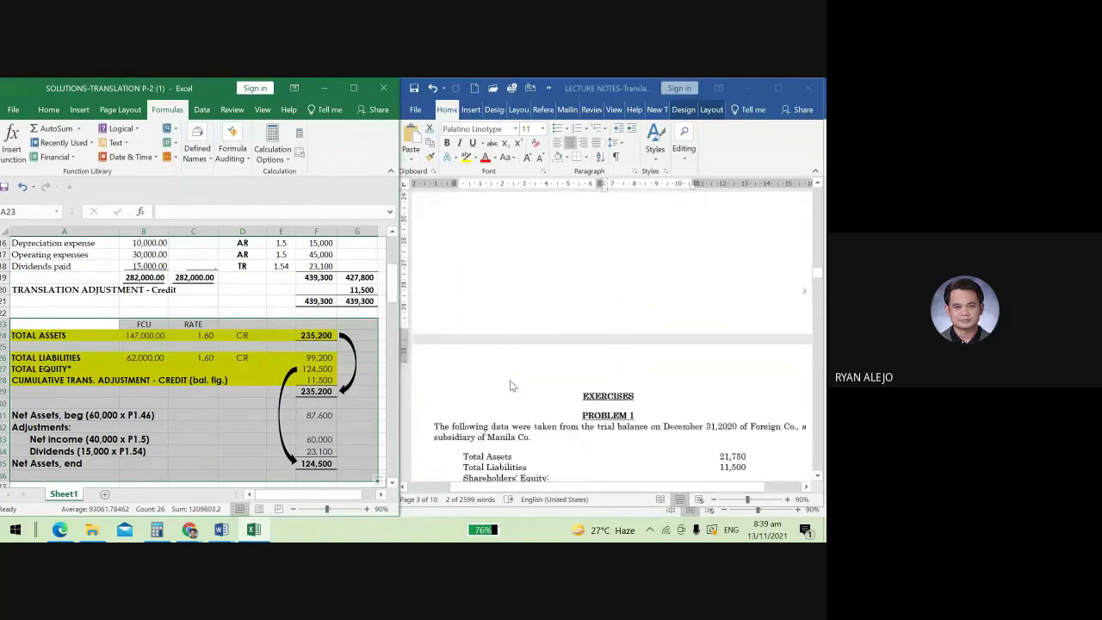
pyautogui.scroll(-2, 513, 387)
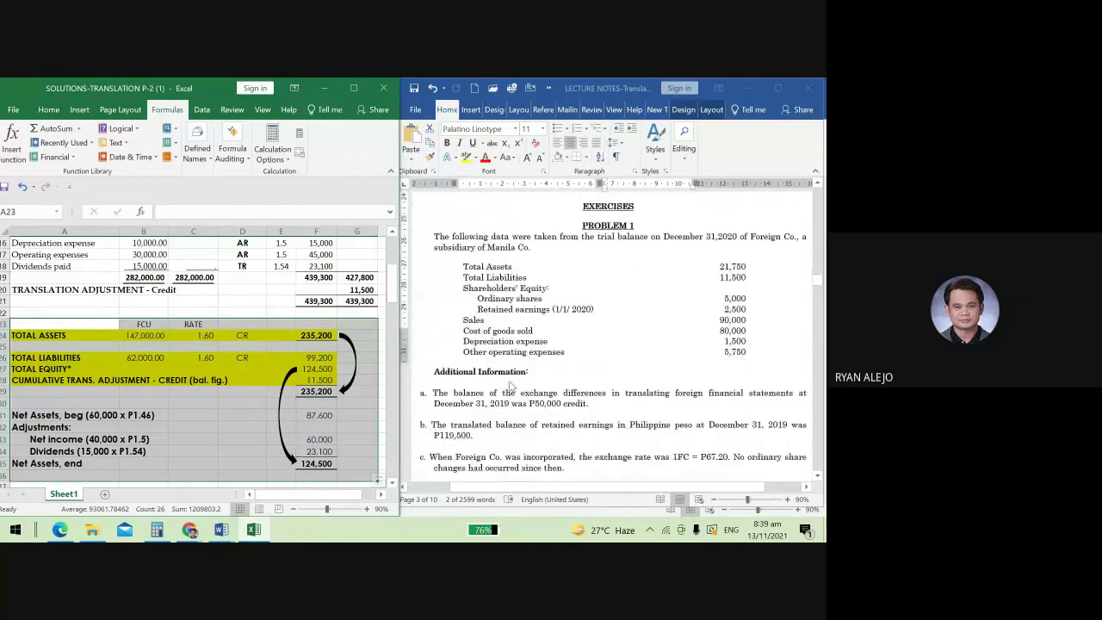
pyautogui.scroll(-1, 512, 387)
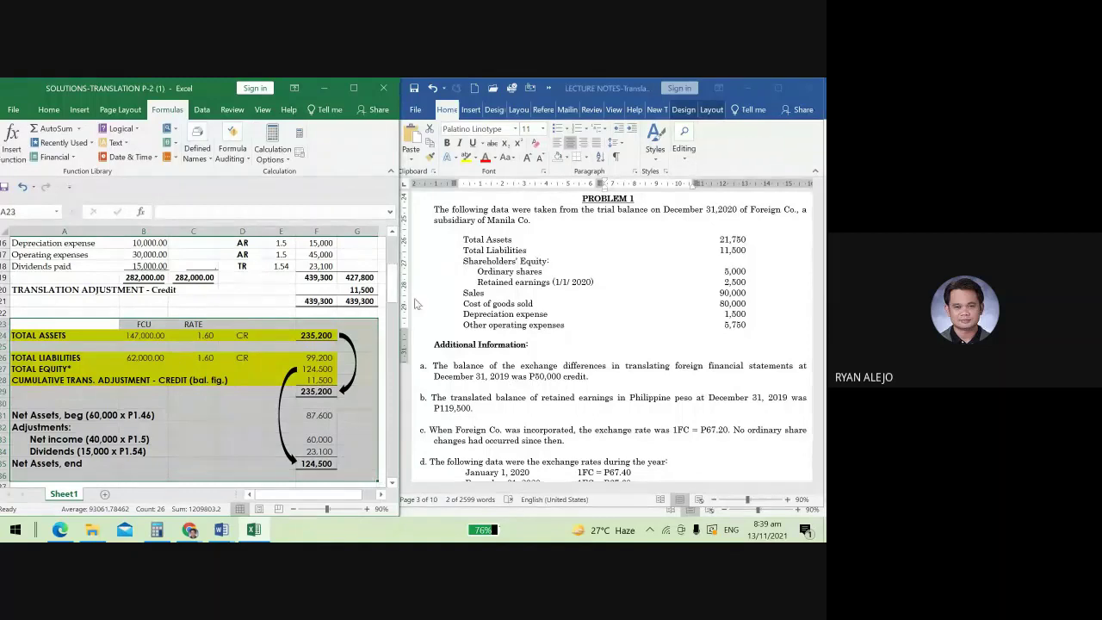
pyautogui.scroll(1, 641, 284)
pyautogui.scroll(-1, 570, 353)
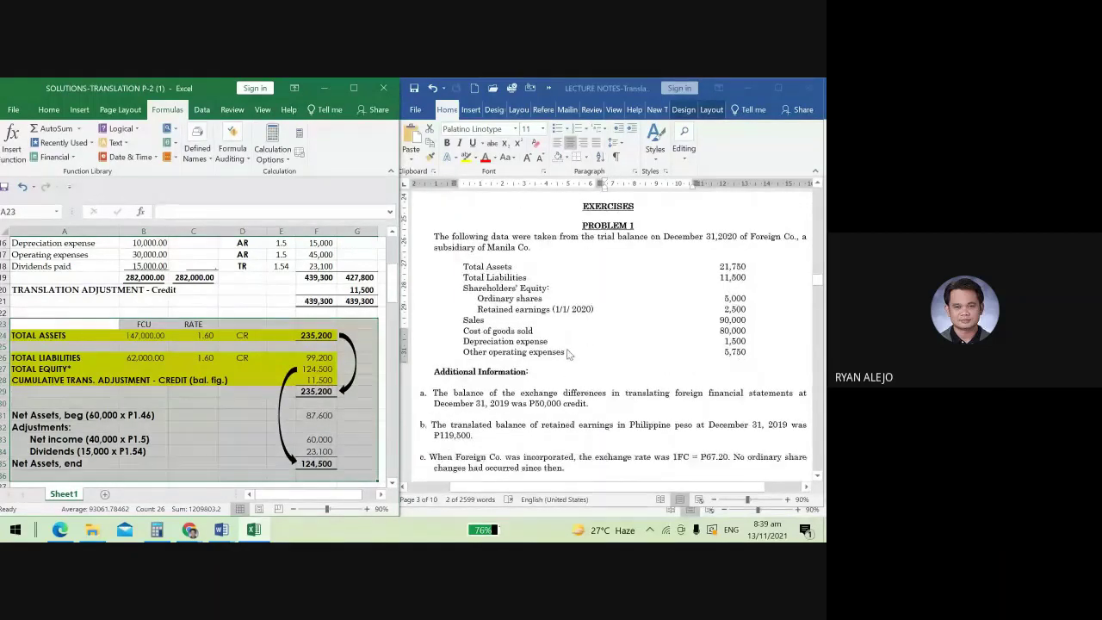
pyautogui.scroll(-1, 568, 353)
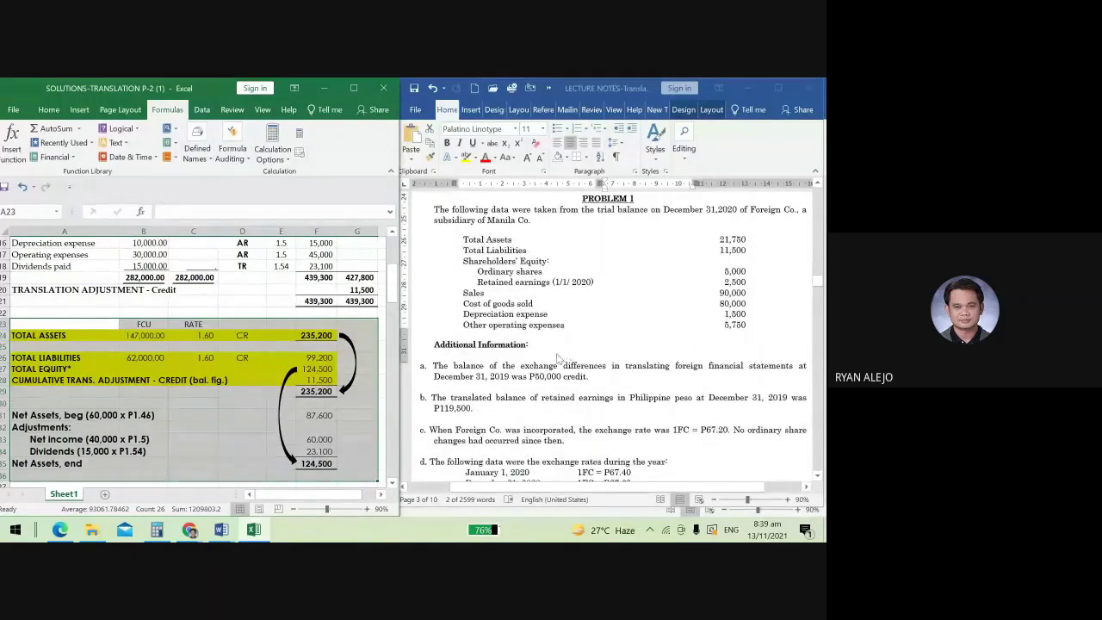
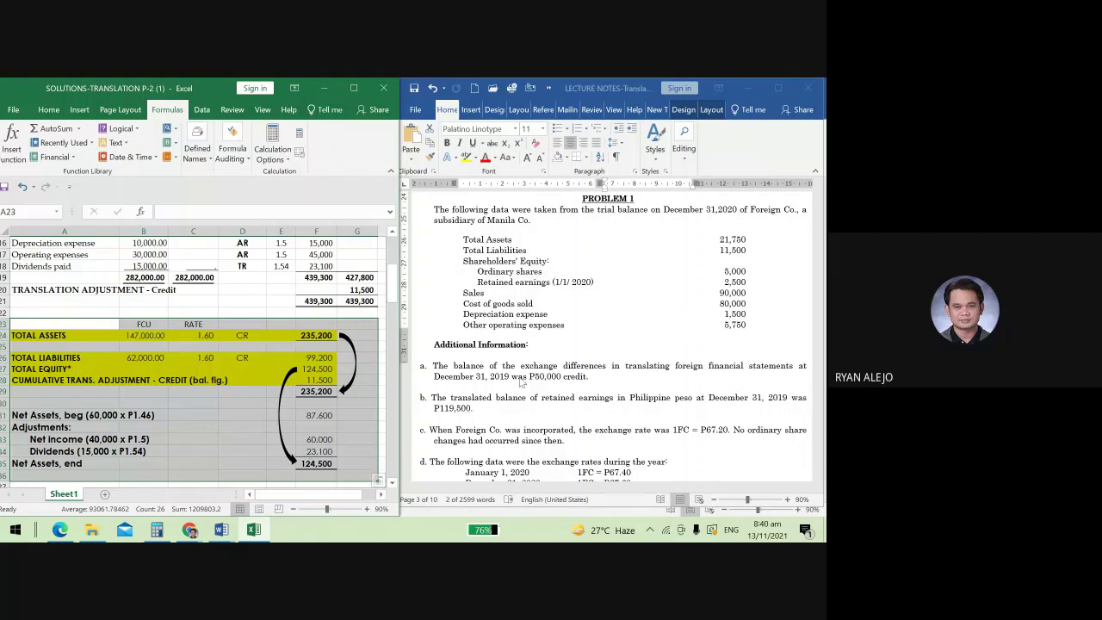
pyautogui.click(530, 376)
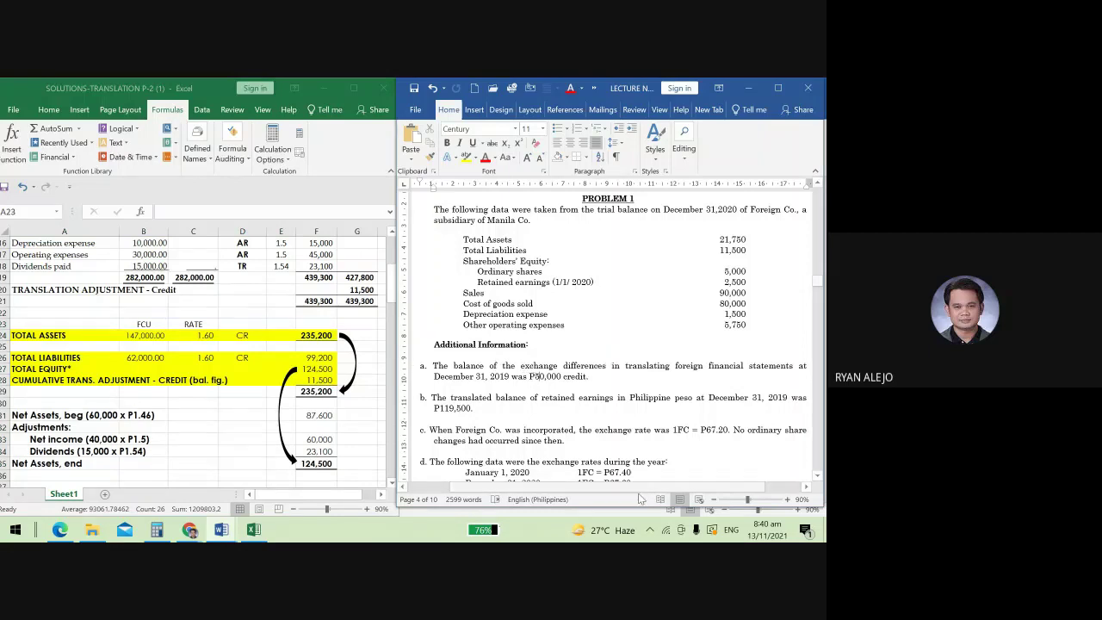
pyautogui.moveTo(642, 489)
pyautogui.mouseDown()
pyautogui.moveTo(661, 491)
pyautogui.moveTo(644, 493)
pyautogui.mouseUp()
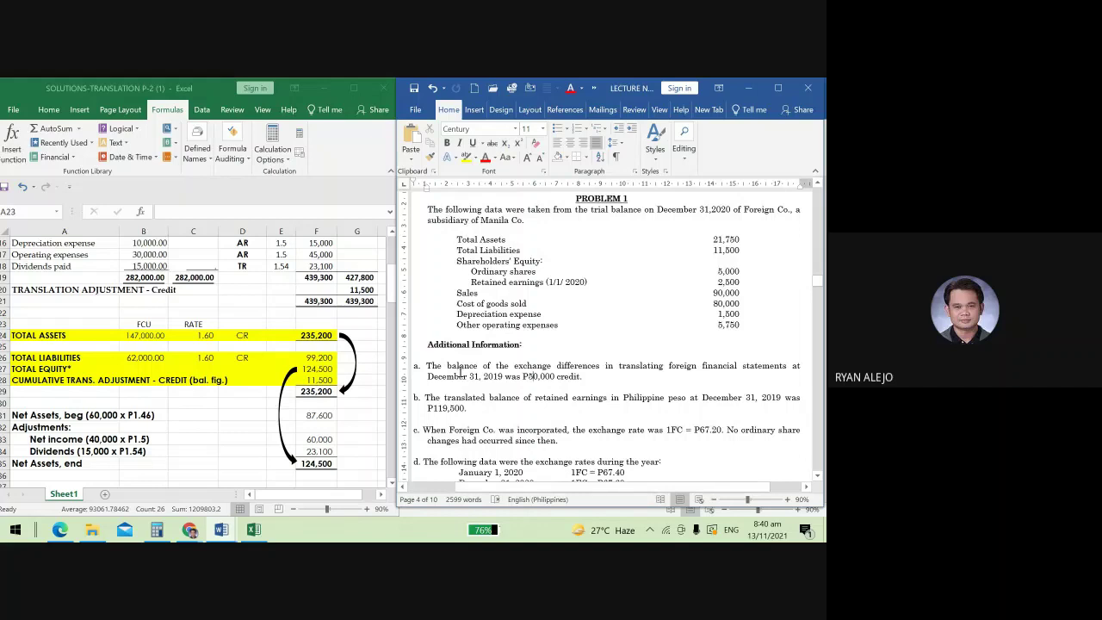
# Compare the December 31, 2020 trial balance date with the December 31, 2019 exchange difference balance in item a of Problem 1.
pyautogui.click(659, 210)
pyautogui.keyDown('shift'); pyautogui.click(727, 219); pyautogui.keyUp('shift')
pyautogui.keyDown('shift'); pyautogui.click(731, 210); pyautogui.keyUp('shift')
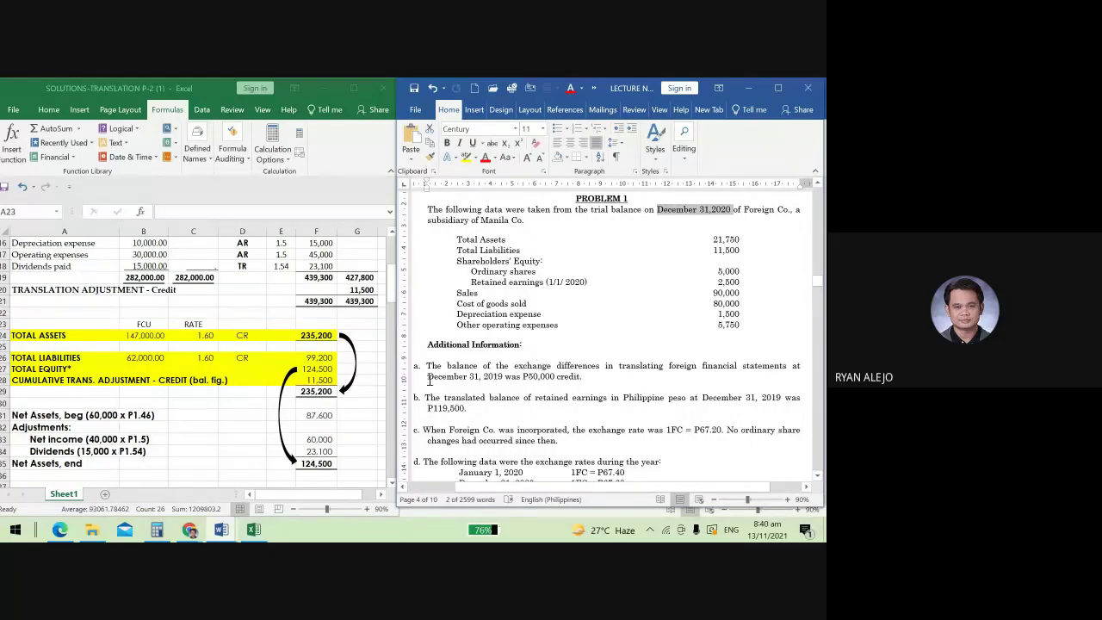
pyautogui.moveTo(428, 379); pyautogui.dragTo(585, 375)
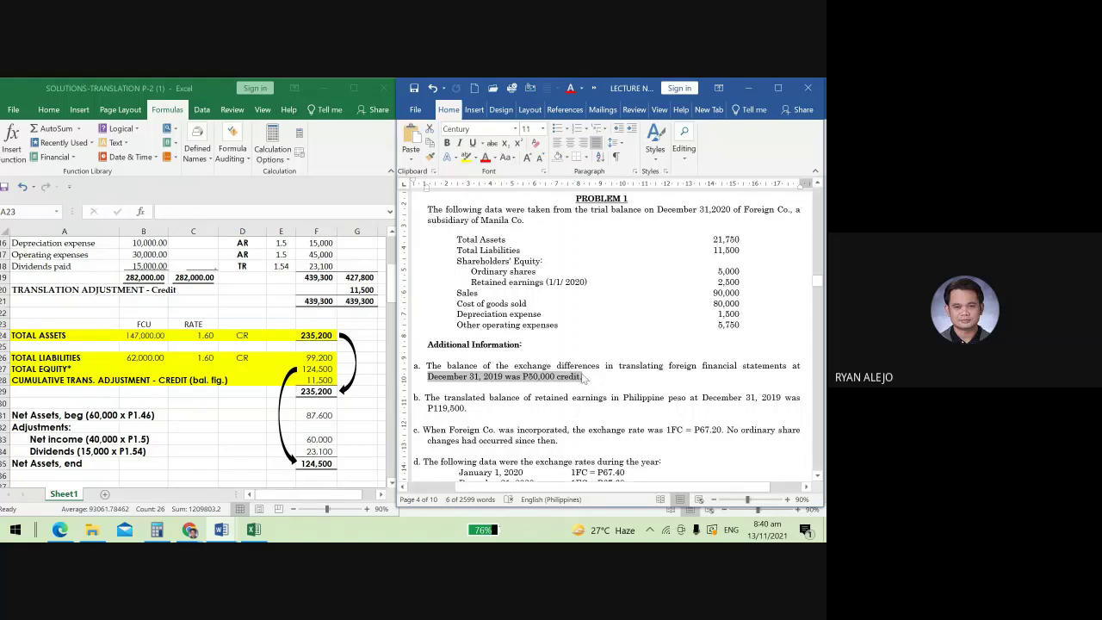
# Examine the date and peso amount of the translated retained earnings balance in item b of Problem 1.
pyautogui.click(484, 410)
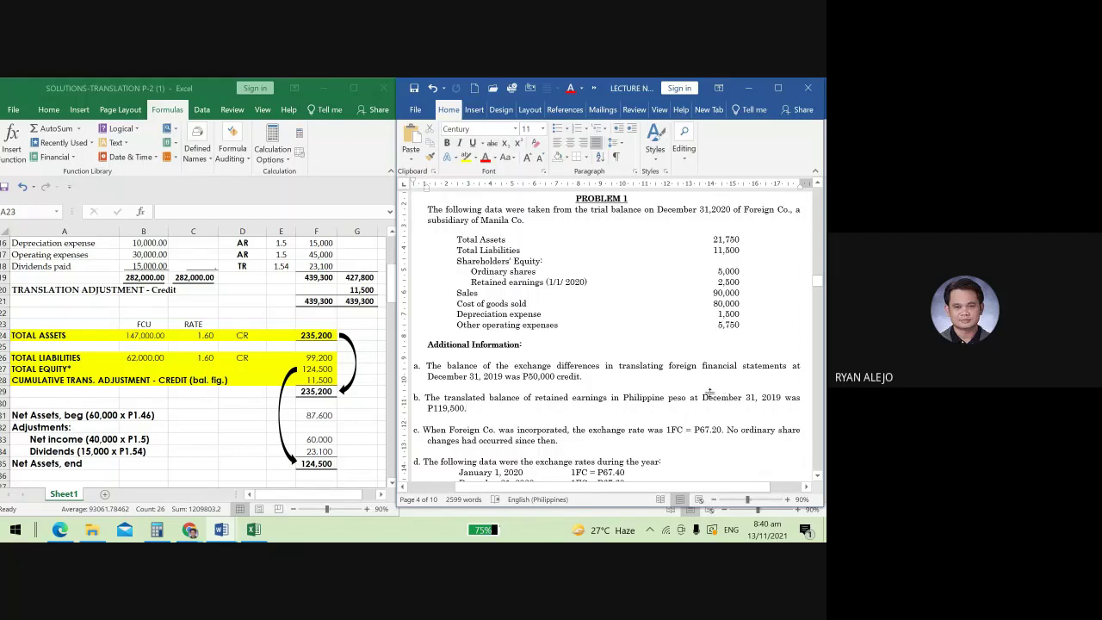
pyautogui.moveTo(705, 397); pyautogui.dragTo(782, 398)
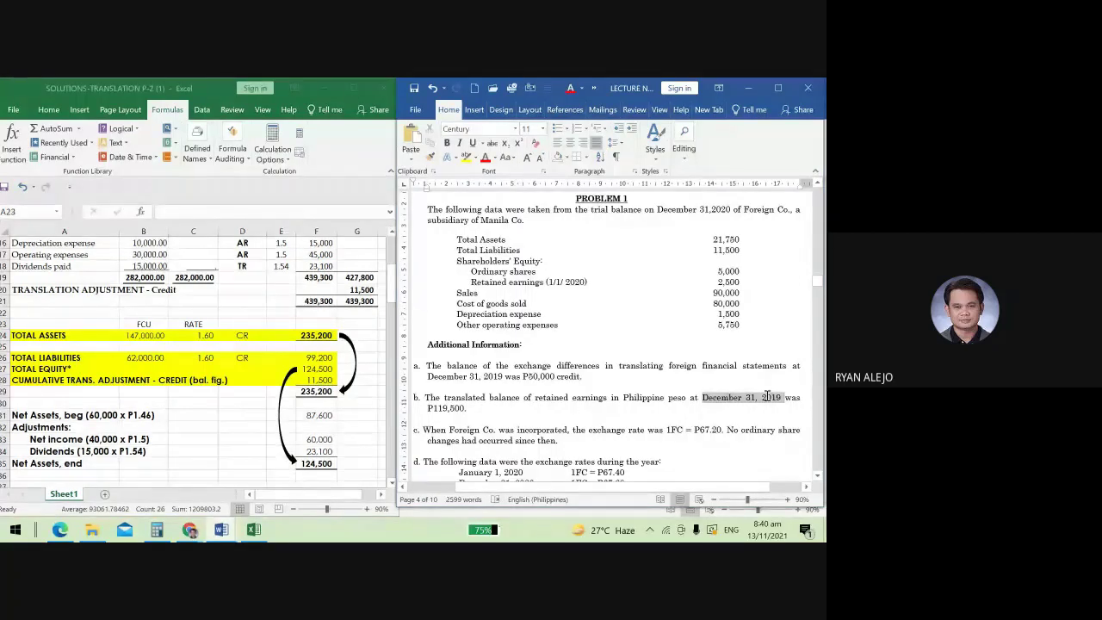
pyautogui.moveTo(427, 408); pyautogui.dragTo(465, 408)
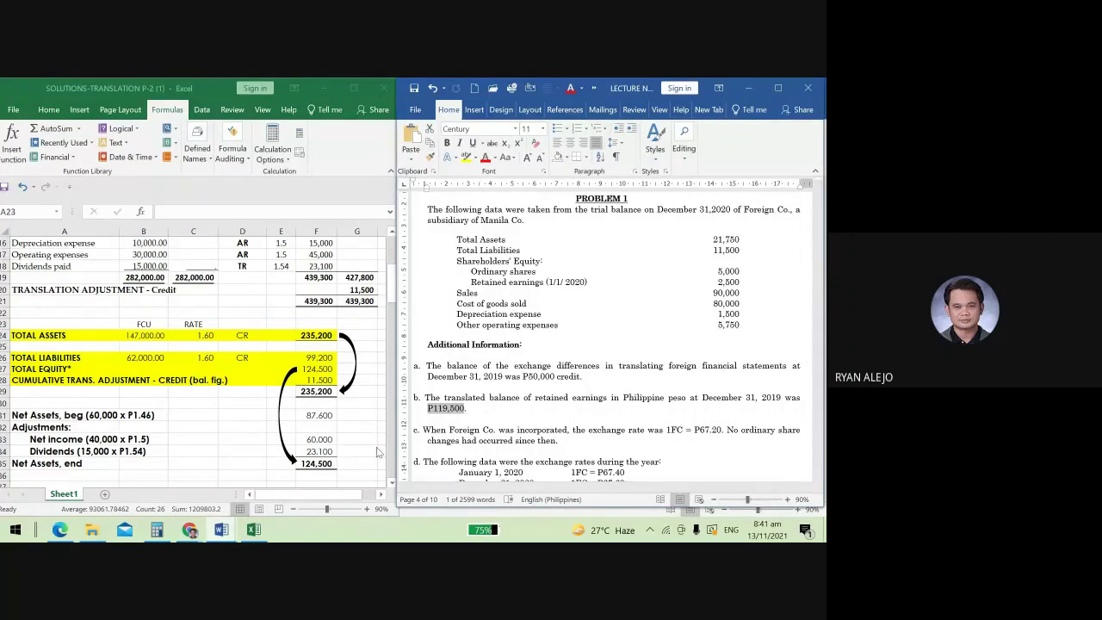
# Start a retained earnings outline below the Excel net assets schedule, labelling A38 "RE, BEG." and A39 "NET INCOME/LOSS".
pyautogui.click(143, 444)
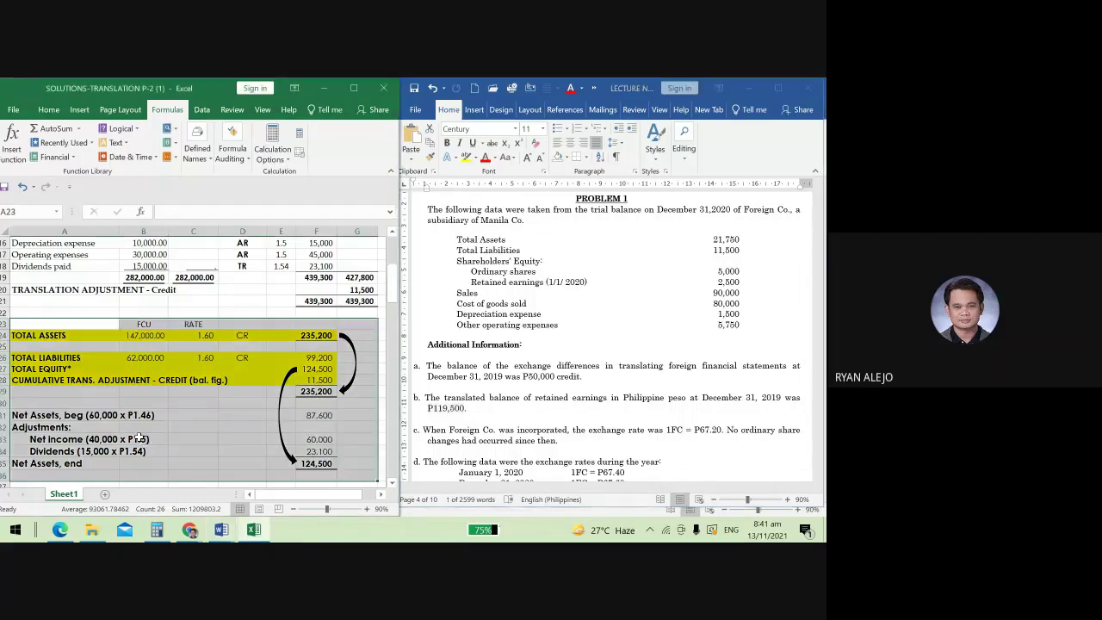
pyautogui.scroll(-2, 129, 414)
pyautogui.click(78, 438)
pyautogui.click(85, 426)
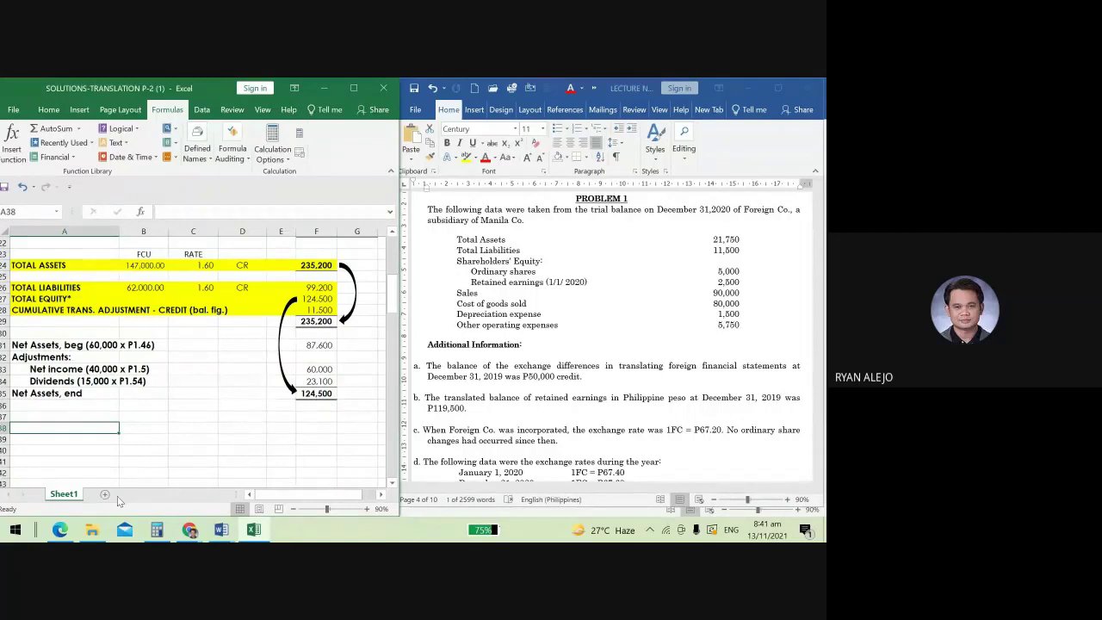
pyautogui.write('RE, BEG.')
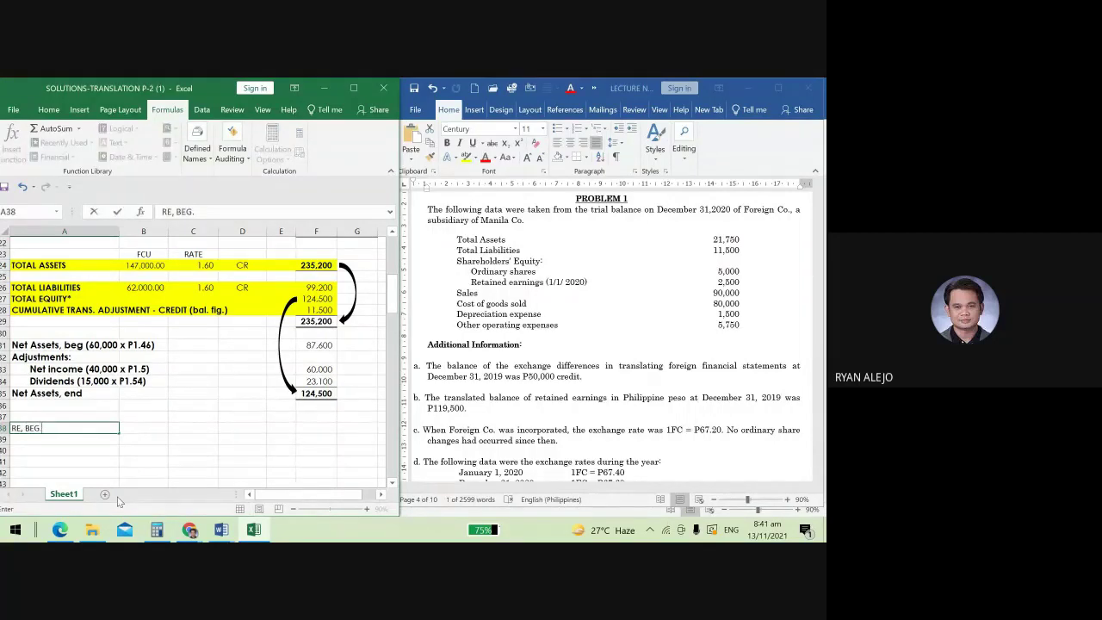
pyautogui.press('Return')
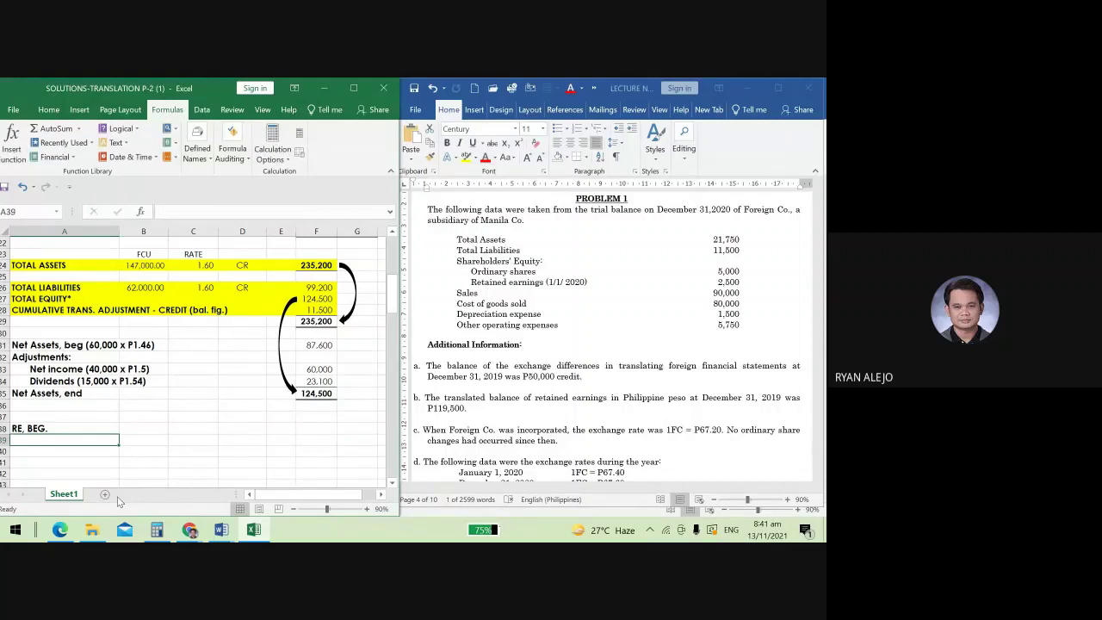
pyautogui.write('NET INCOME')
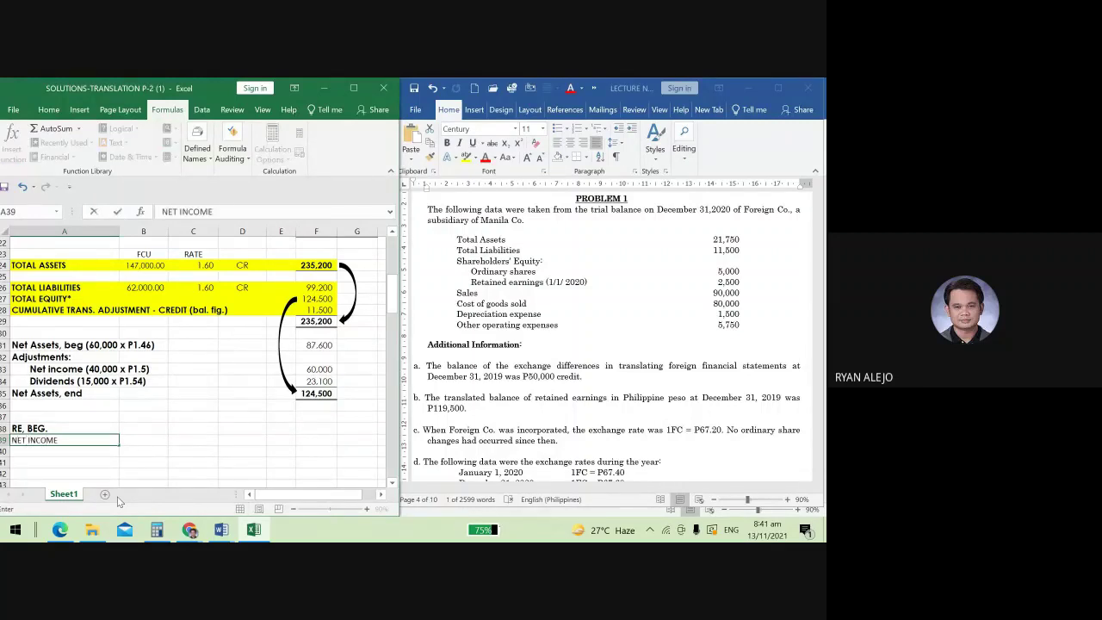
pyautogui.write('/LOSS')
pyautogui.press('Return')
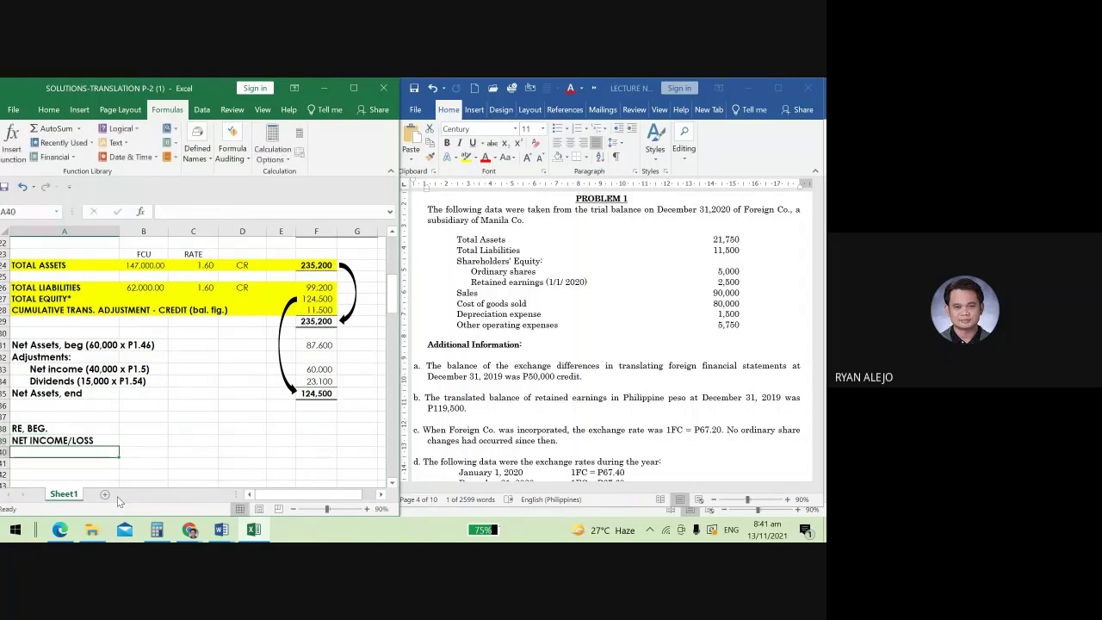
# Complete the retained earnings outline with "DIVIDENDS" in A40 and "RE, END" in A41, and return to its first label.
pyautogui.write('DIVIDENDS')
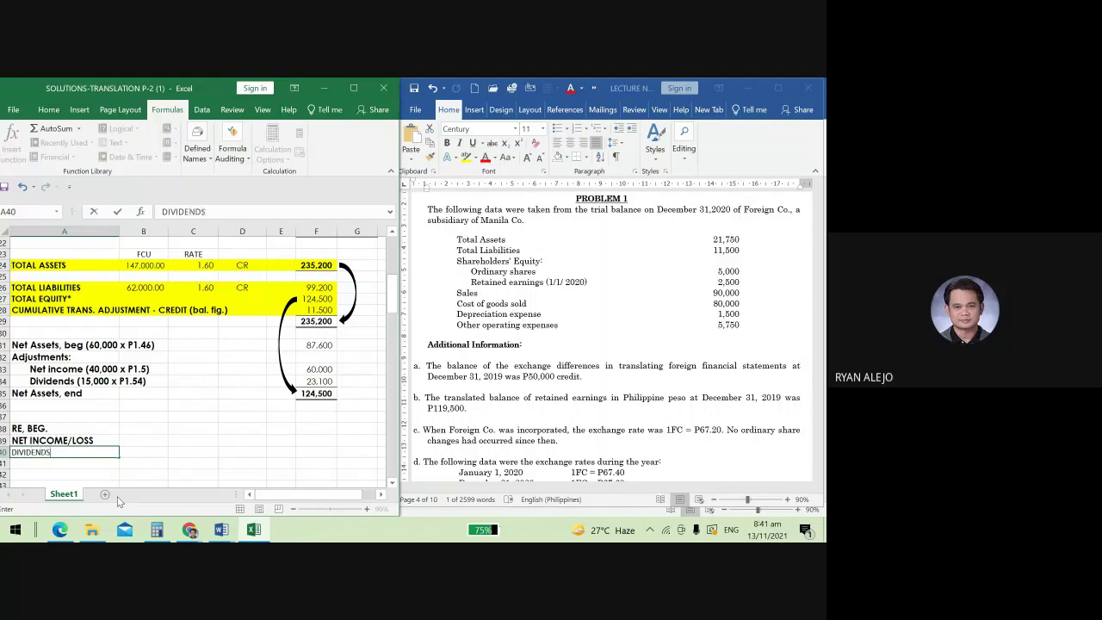
pyautogui.press('Return')
pyautogui.write('RE, END')
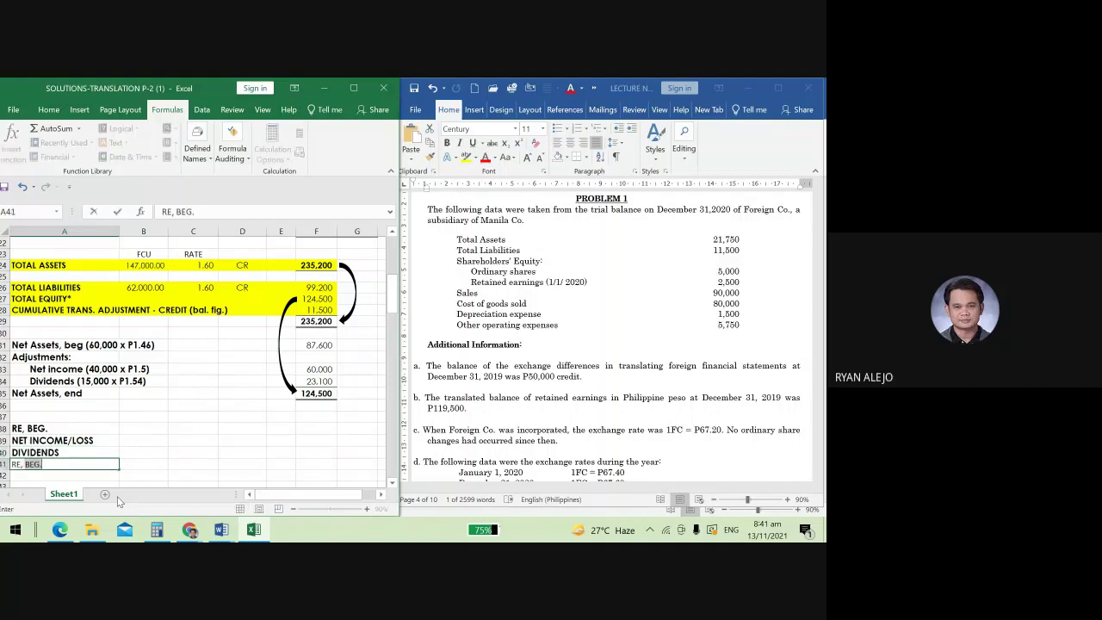
pyautogui.press('Return')
pyautogui.press('Up')
pyautogui.press('Up')
pyautogui.press('Up')
pyautogui.press('Up')
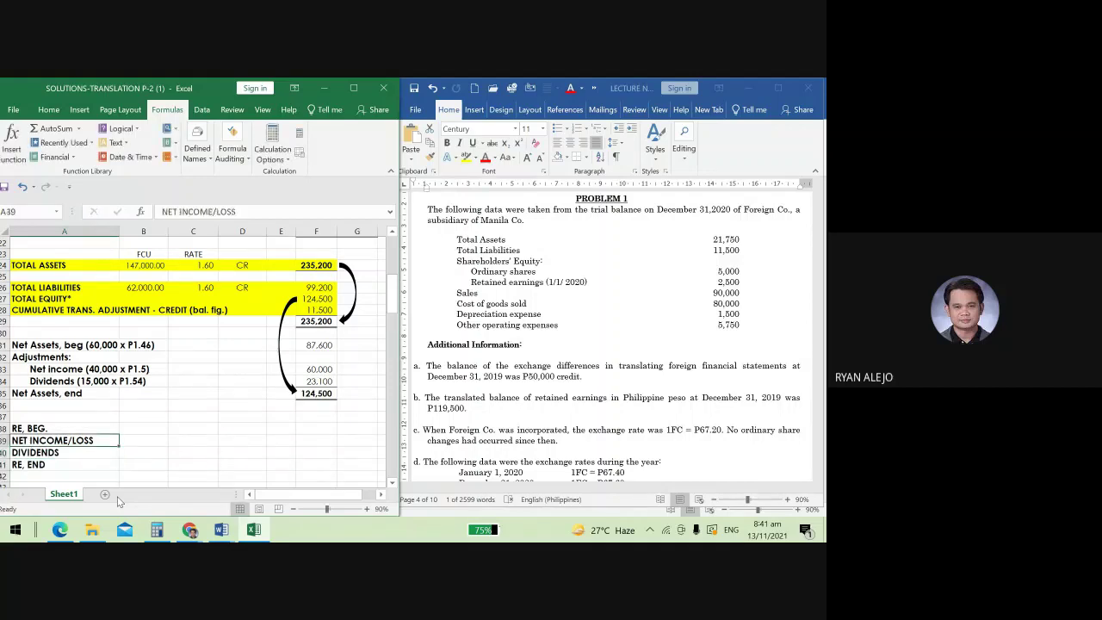
# Enter "COMPUTED - PY" in C38 beside the beginning retained earnings label.
pyautogui.press('Right')
pyautogui.press('Right')
pyautogui.press('Left')
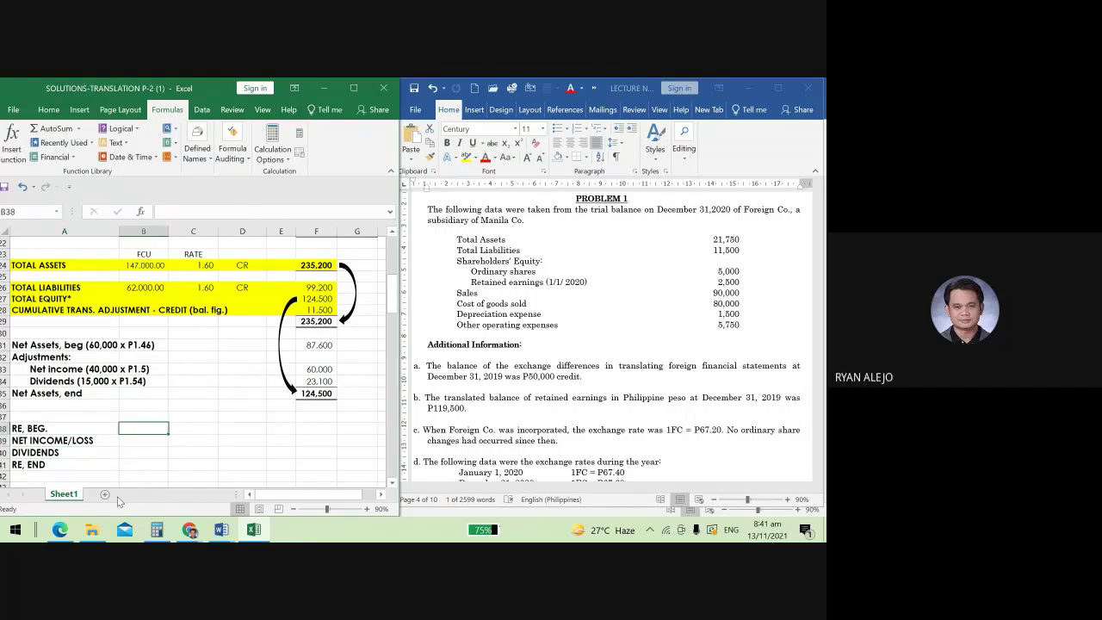
pyautogui.press('Right')
pyautogui.write('COM')
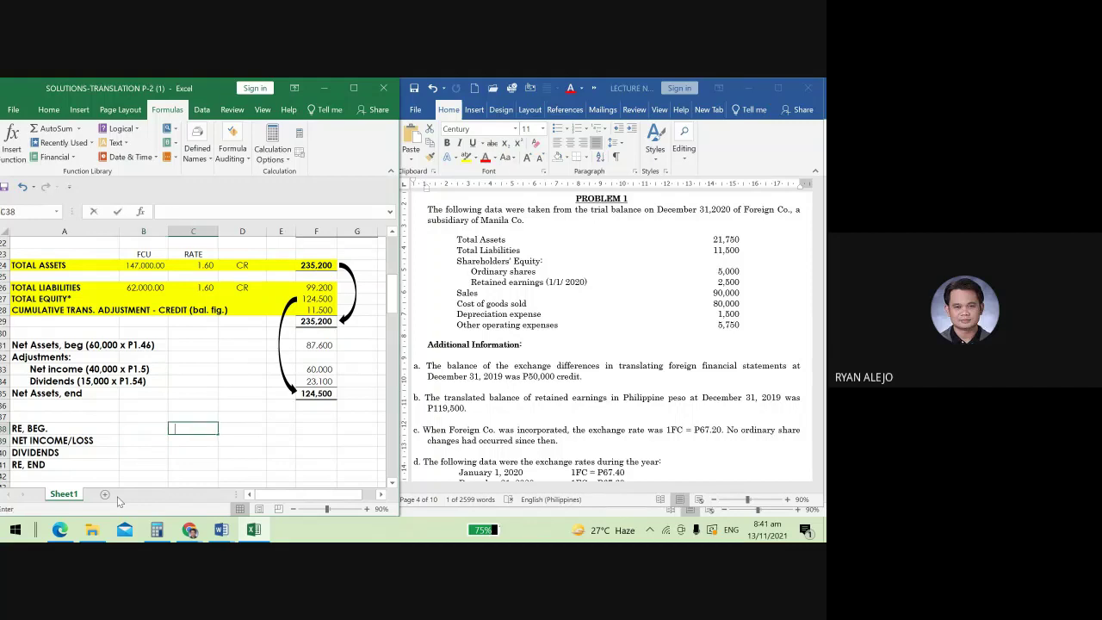
pyautogui.write('PUTE')
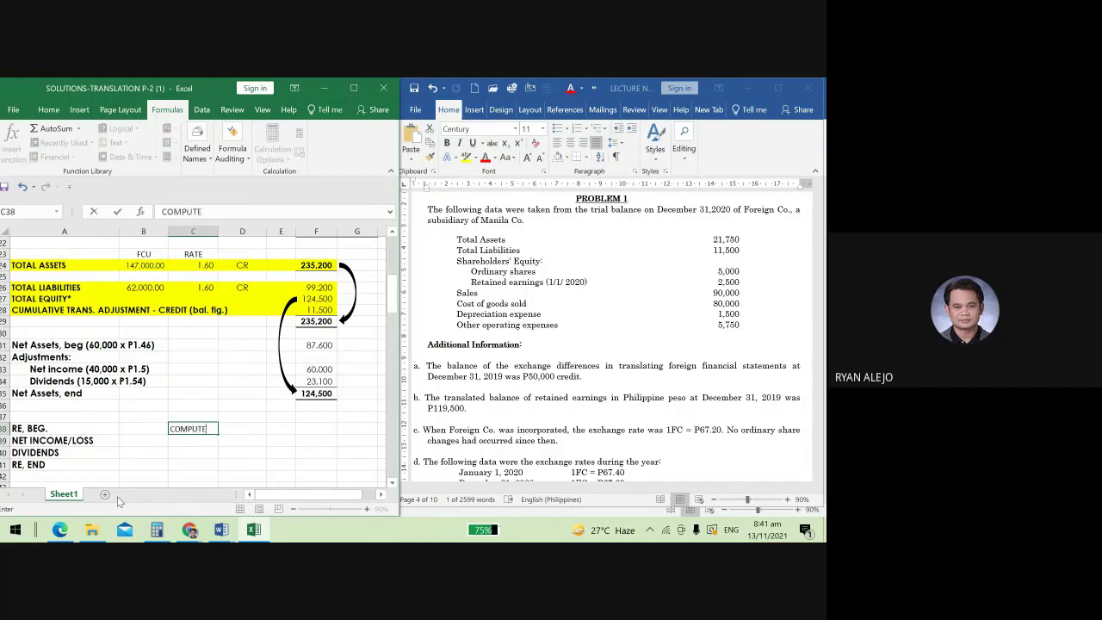
pyautogui.write('D - PY')
pyautogui.press('Return')
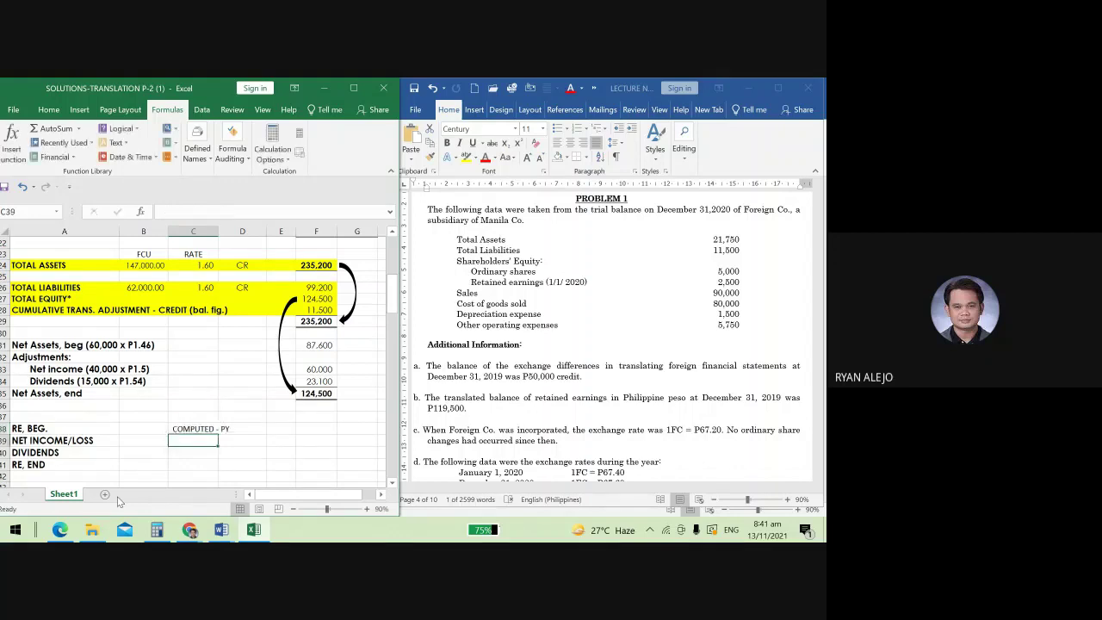
pyautogui.press('Up')
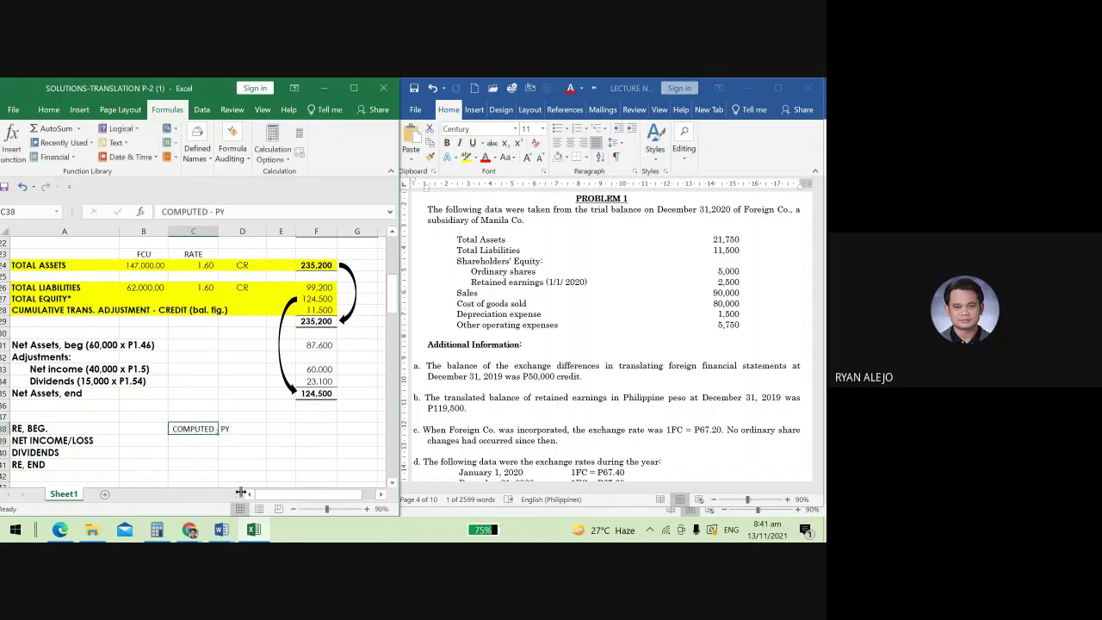
# Enter the rate codes "AR" in C39 for net income/loss and "TR" in C40 for dividends.
pyautogui.click(193, 454)
pyautogui.click(197, 428)
pyautogui.click(195, 440)
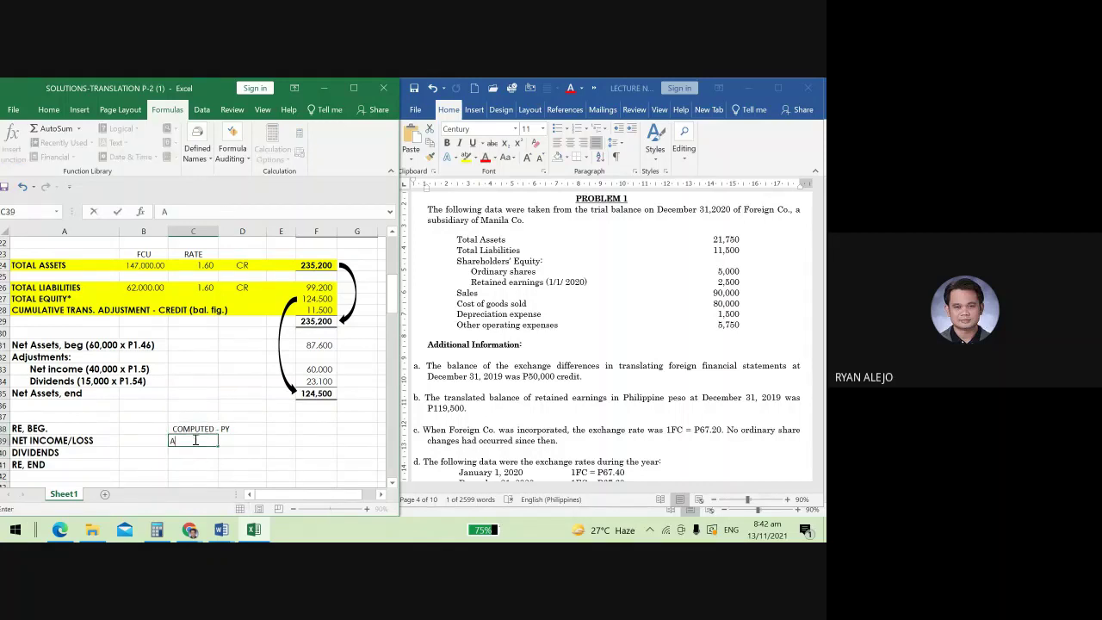
pyautogui.write('AR')
pyautogui.click(181, 453)
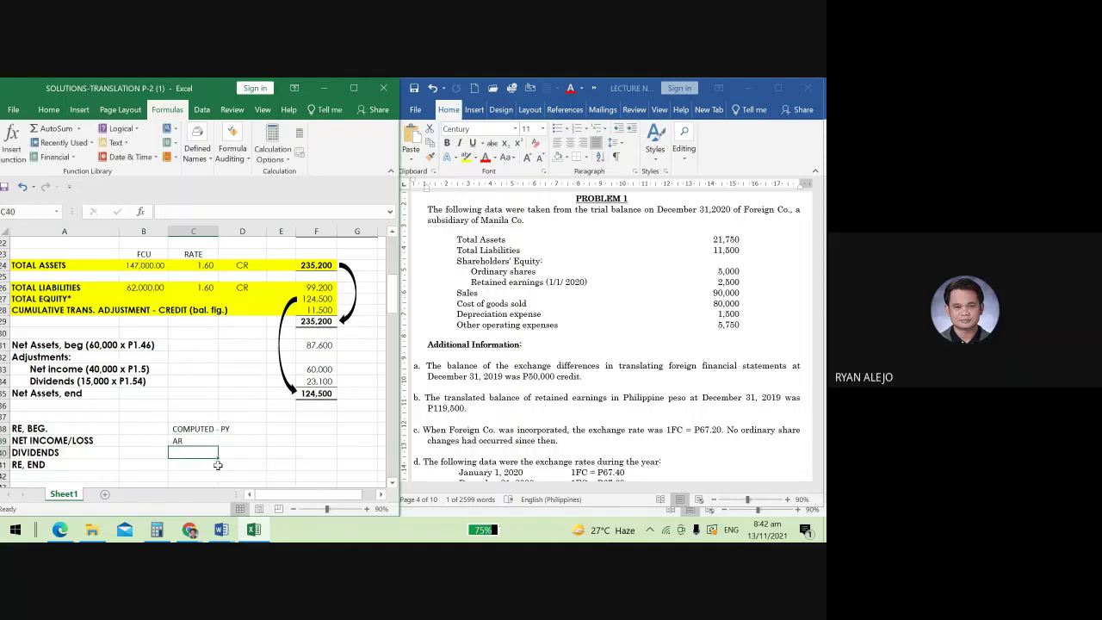
pyautogui.write('TR')
pyautogui.click(217, 465)
# Review the entries in C38 to C40, and enter "COMPUTED - CY" in C41 for ending retained earnings.
pyautogui.click(211, 429)
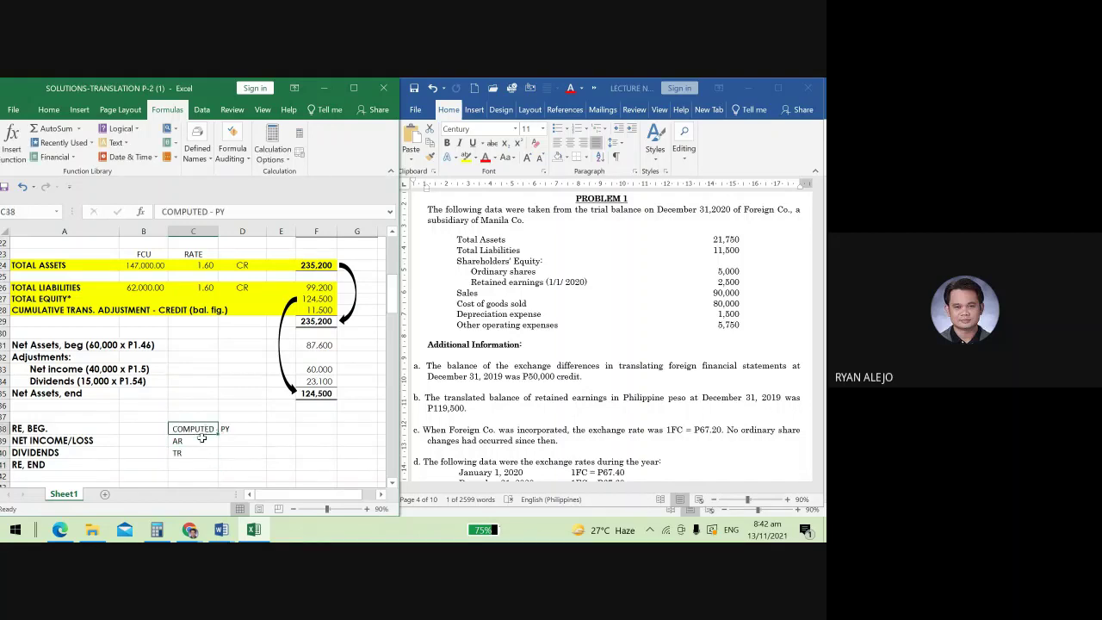
pyautogui.click(199, 440)
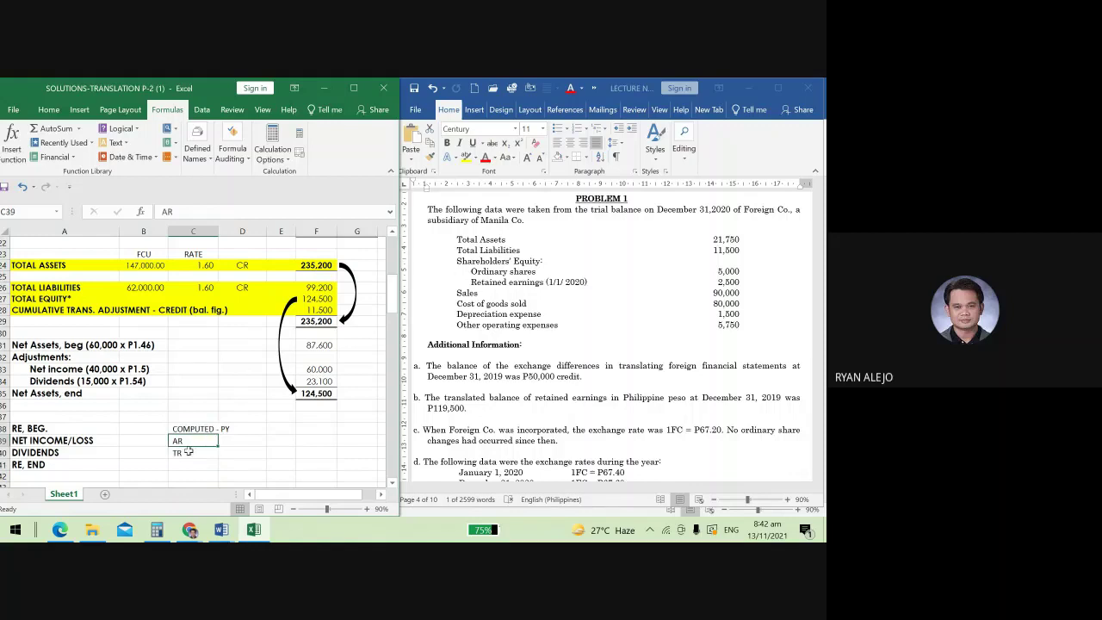
pyautogui.click(180, 454)
pyautogui.click(178, 463)
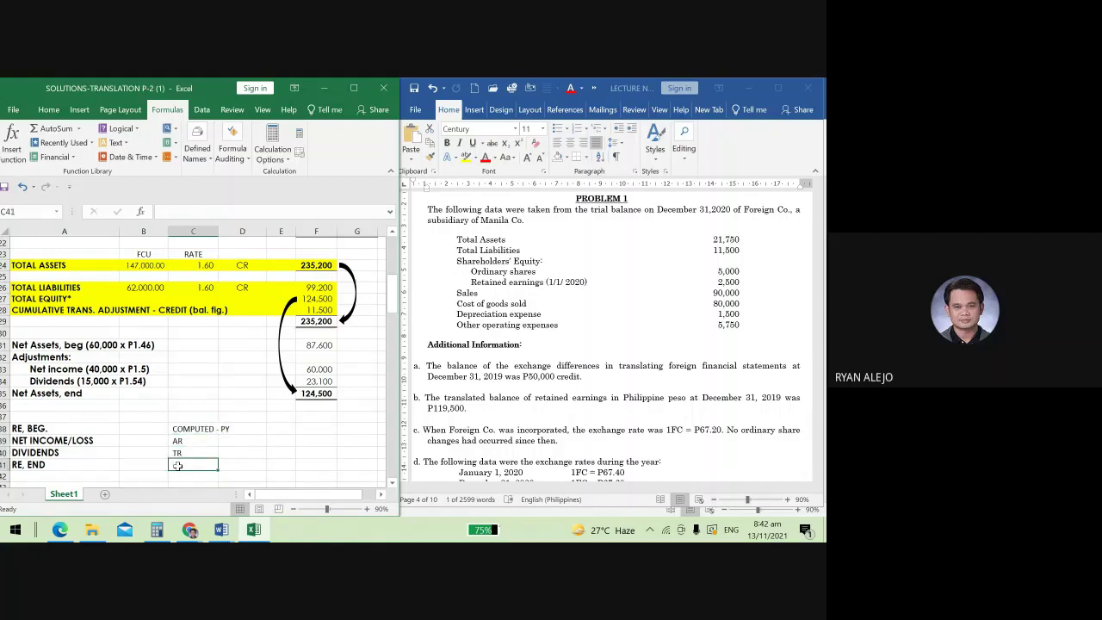
pyautogui.write('COMPUTED')
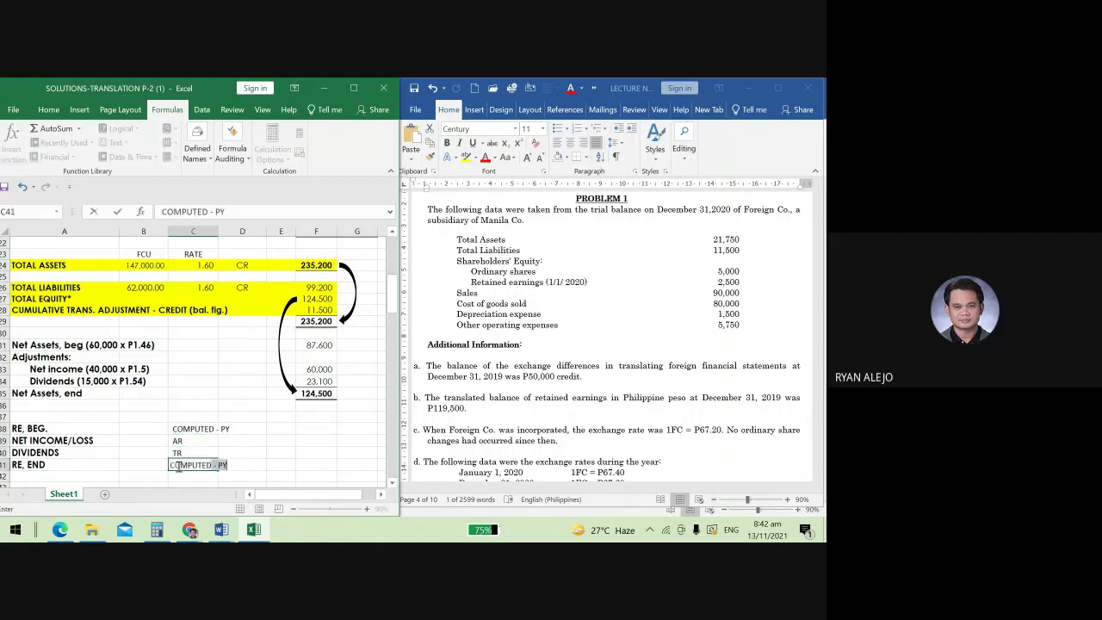
pyautogui.write(' - CY')
pyautogui.press('Return')
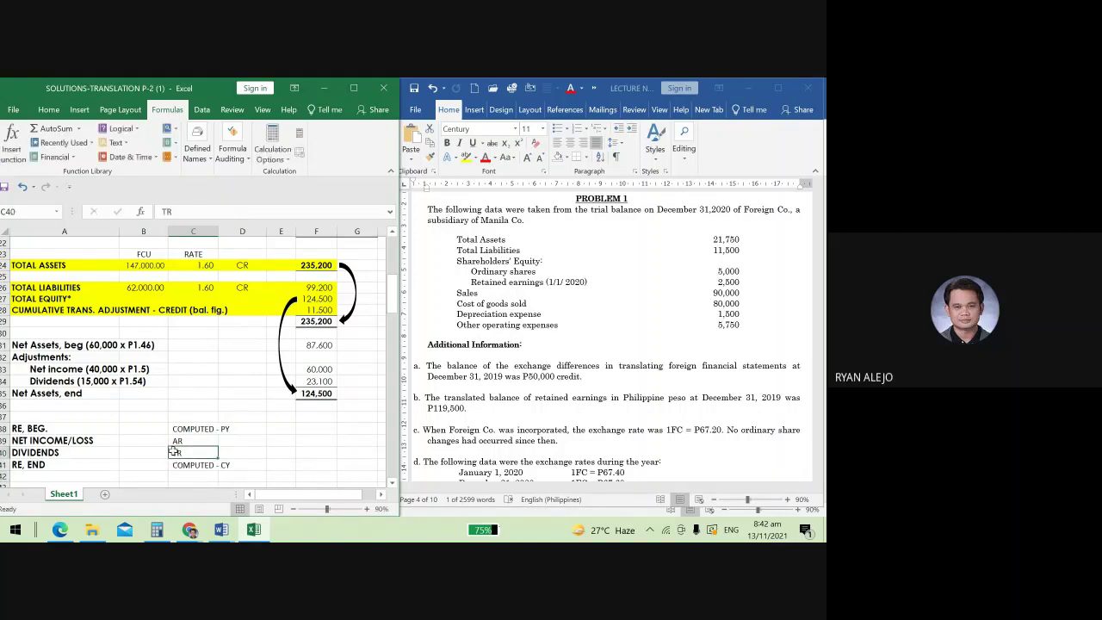
# Relate the translated retained earnings amount in item b of Problem 1 to the ending and beginning retained earnings lines of the Excel outline.
pyautogui.click(207, 465)
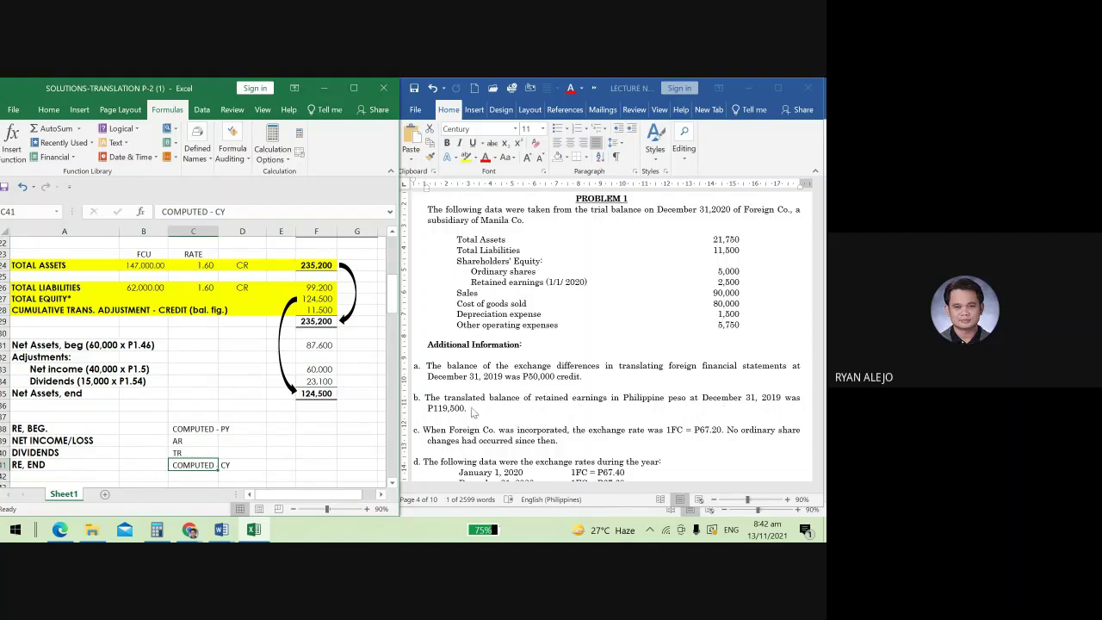
pyautogui.moveTo(430, 408); pyautogui.dragTo(477, 409)
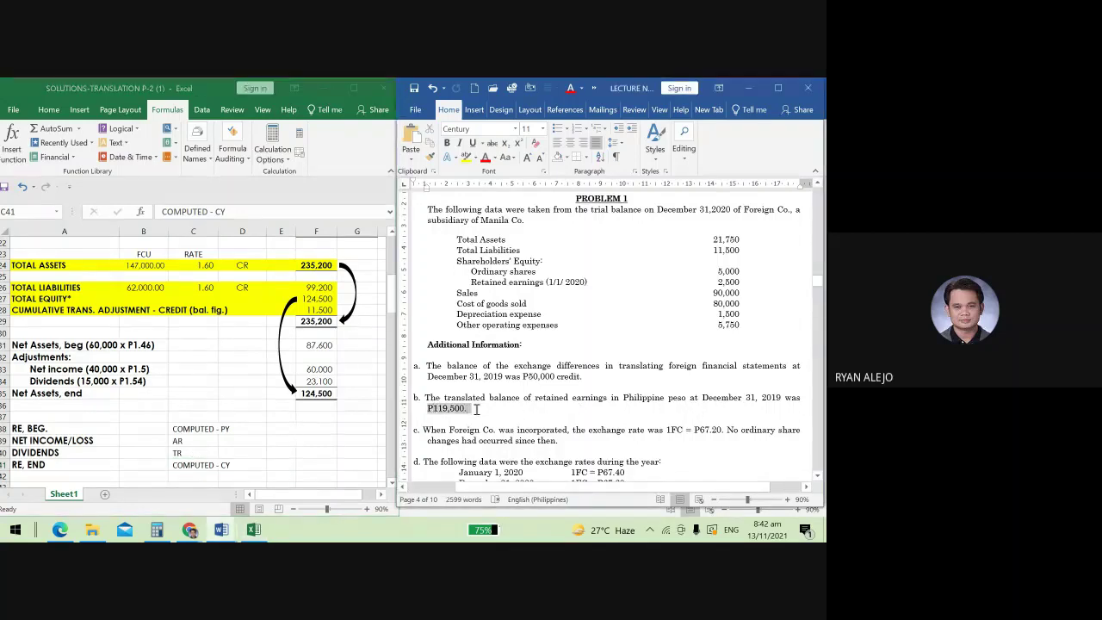
pyautogui.click(186, 431)
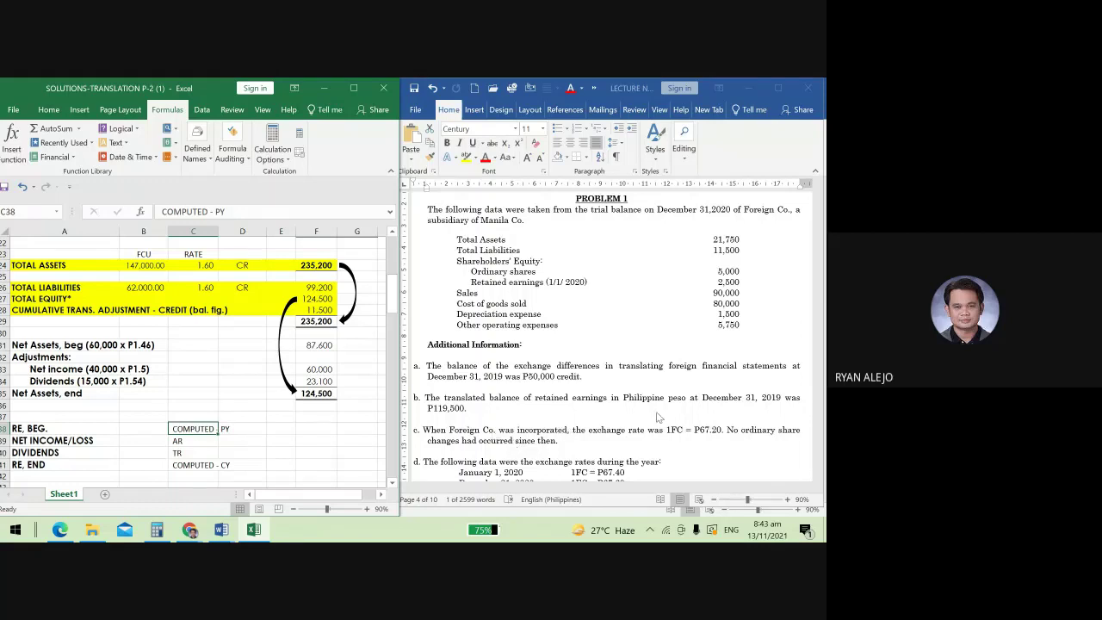
# Compare the incorporation exchange rate in item c with the ordinary shares line of the Problem 1 trial balance.
pyautogui.moveTo(695, 429); pyautogui.dragTo(722, 429)
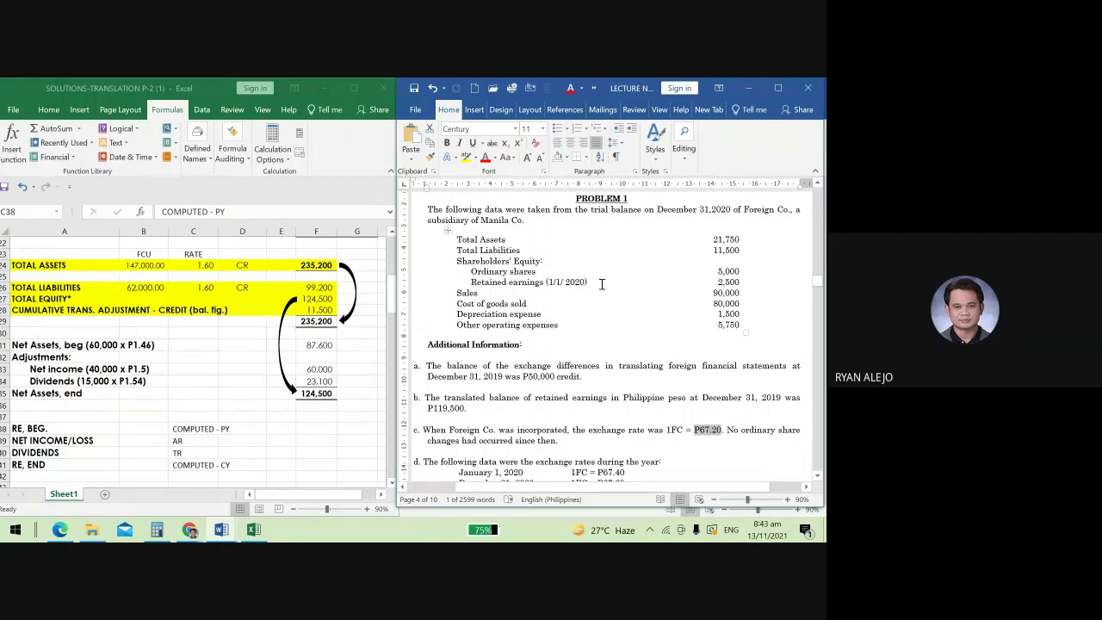
pyautogui.tripleClick(499, 270)
pyautogui.click(742, 272)
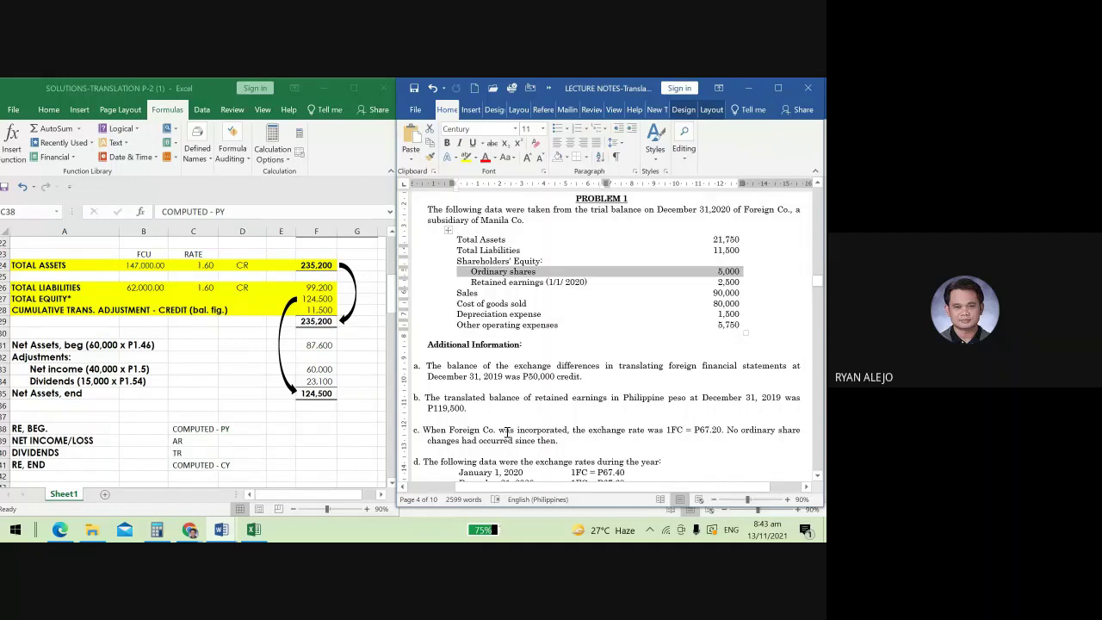
pyautogui.click(507, 431)
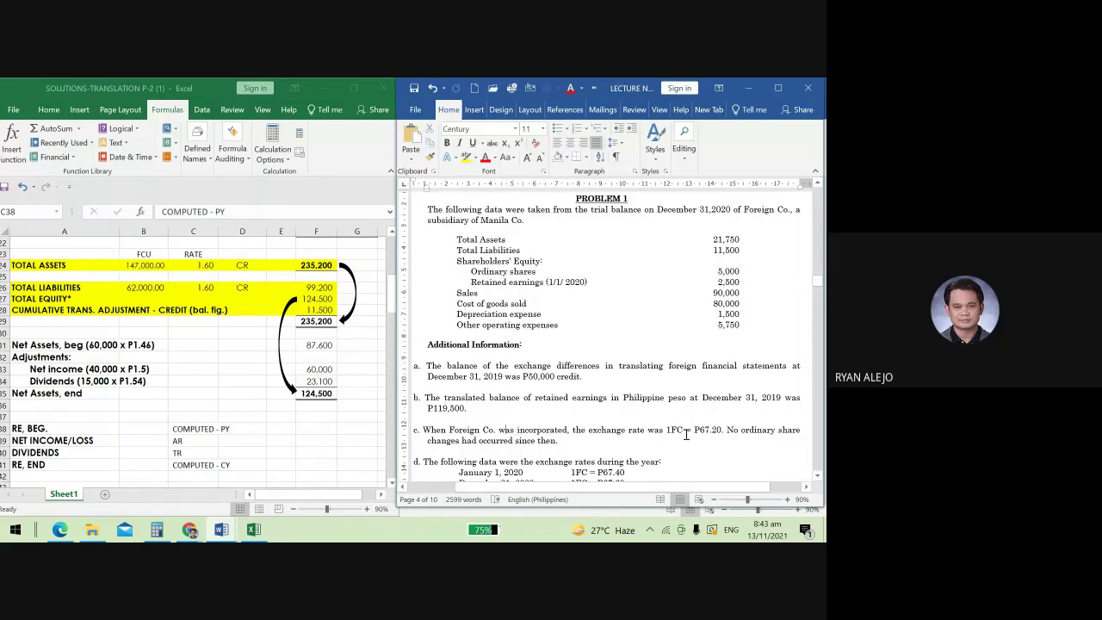
pyautogui.moveTo(694, 430); pyautogui.dragTo(728, 429)
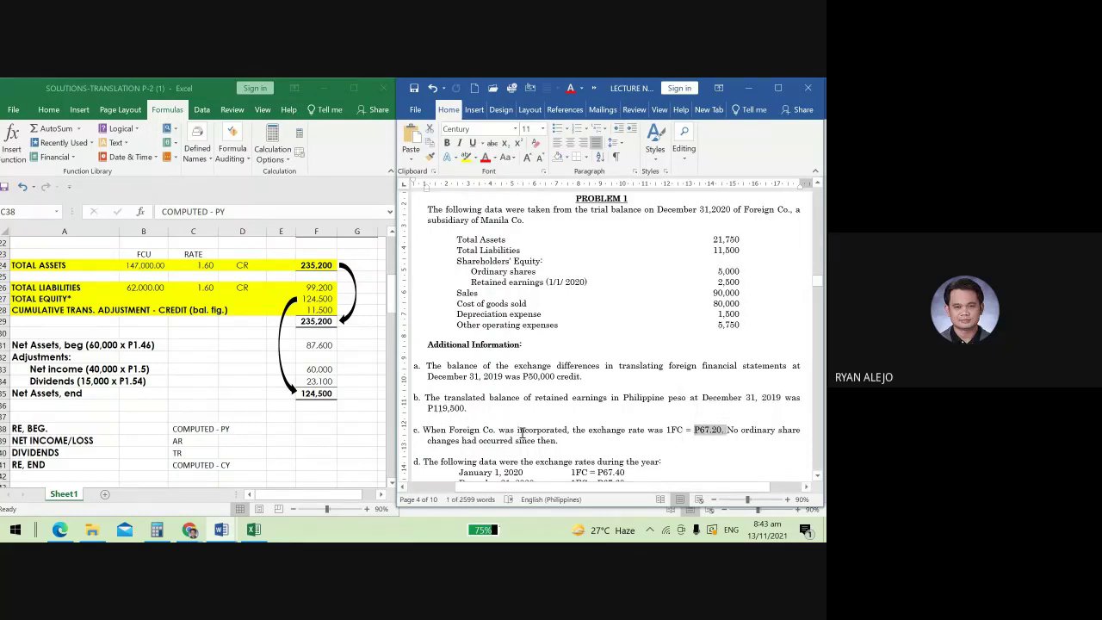
# Switch to the Problem 1 exercise PDF in Edge and show the Foreign Co. solution in the Word notes beside it.
pyautogui.scroll(-3, 523, 427)
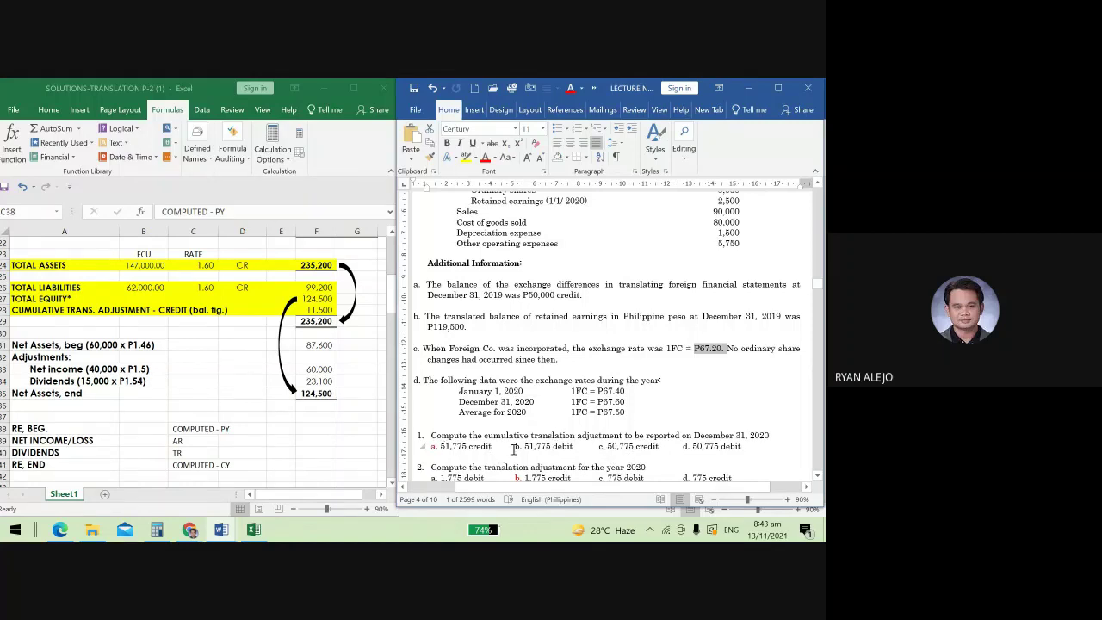
pyautogui.scroll(2, 514, 449)
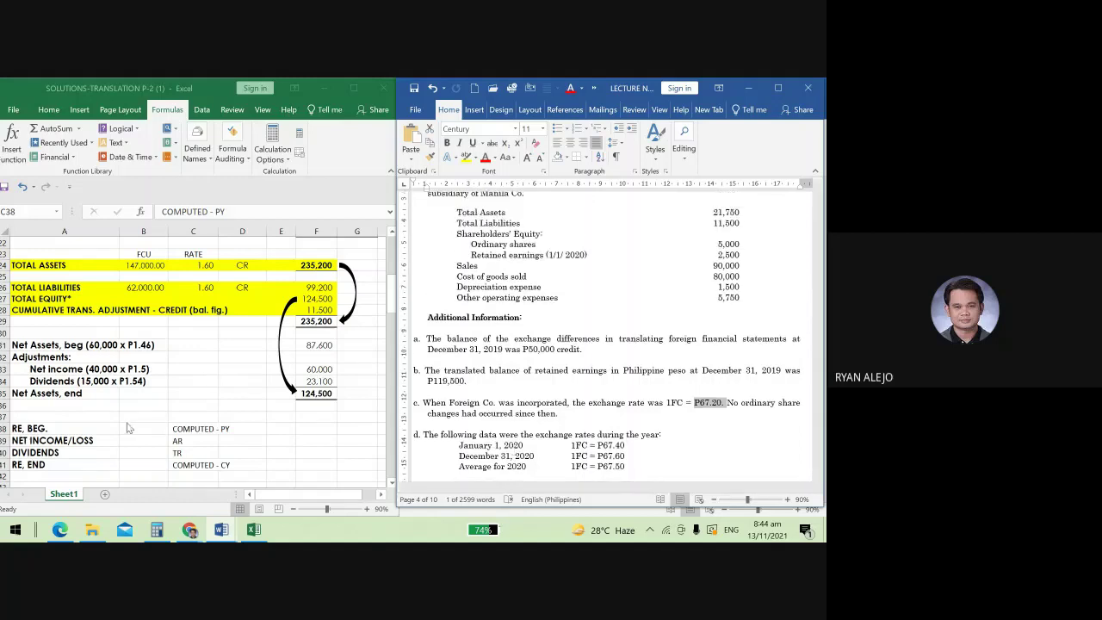
pyautogui.click(60, 529)
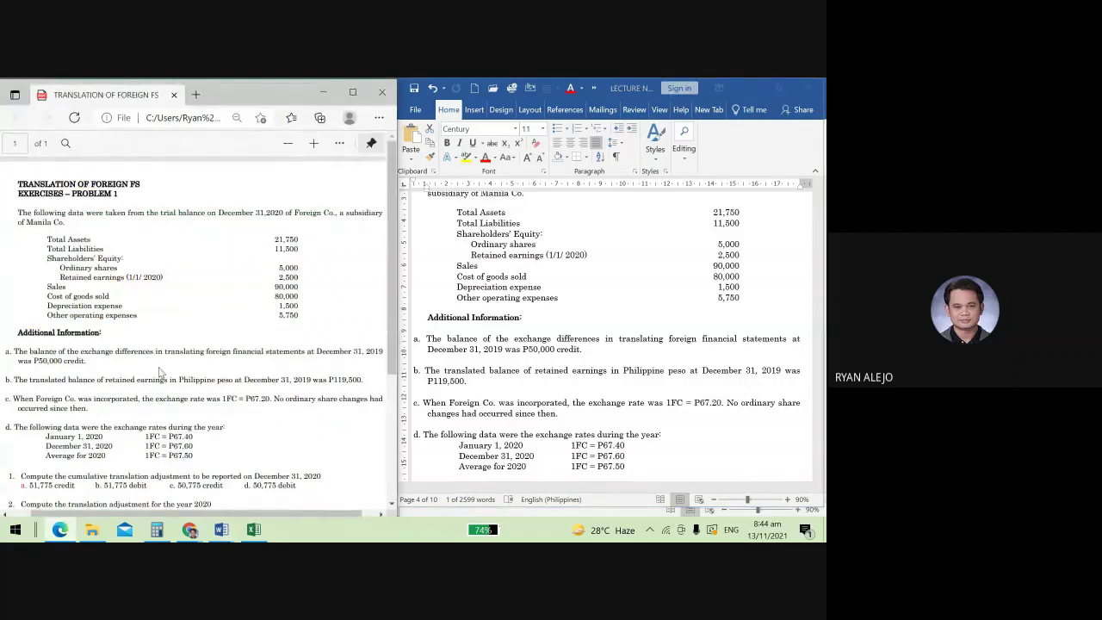
pyautogui.scroll(-8, 568, 336)
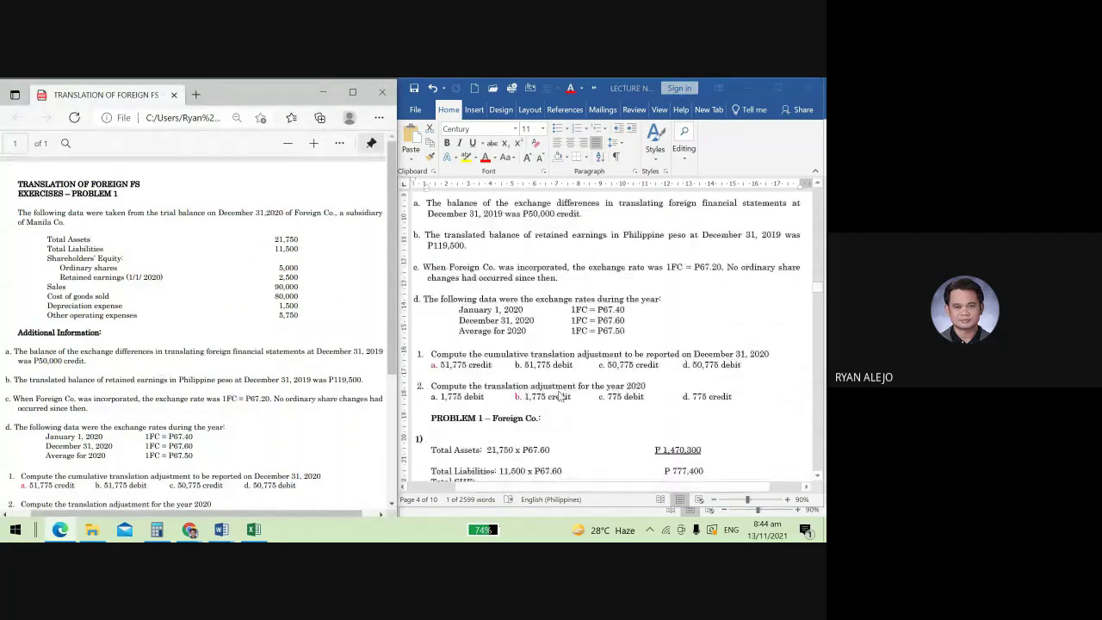
pyautogui.scroll(-4, 560, 395)
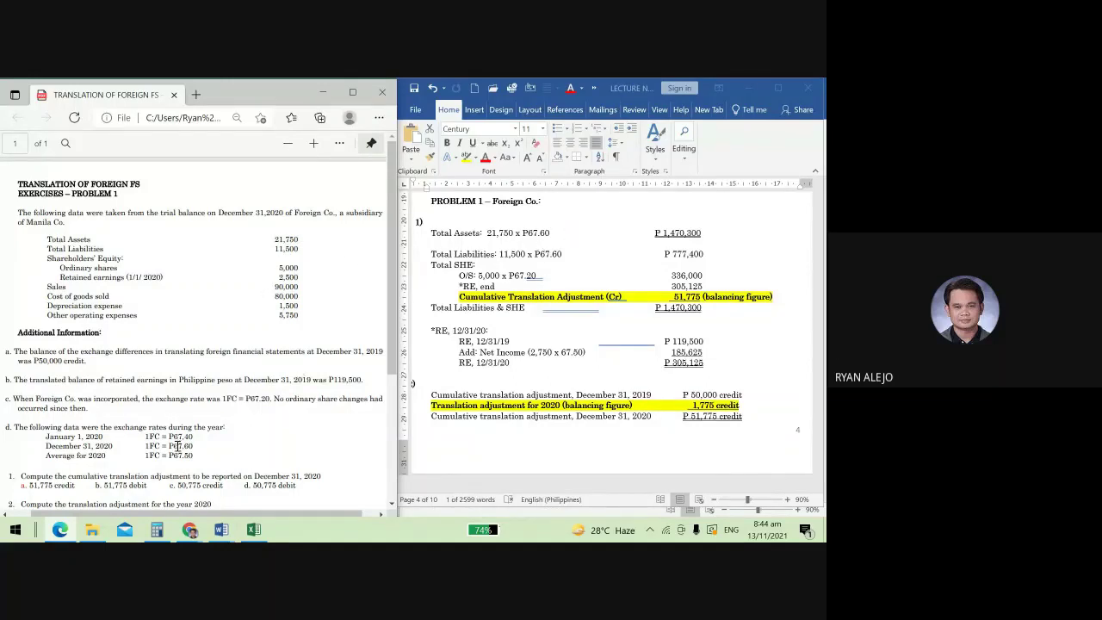
# Examine the December 31, 2020 exchange rate in the PDF against the total assets and total liabilities and SHE in the Word solution.
pyautogui.moveTo(129, 440); pyautogui.dragTo(200, 446)
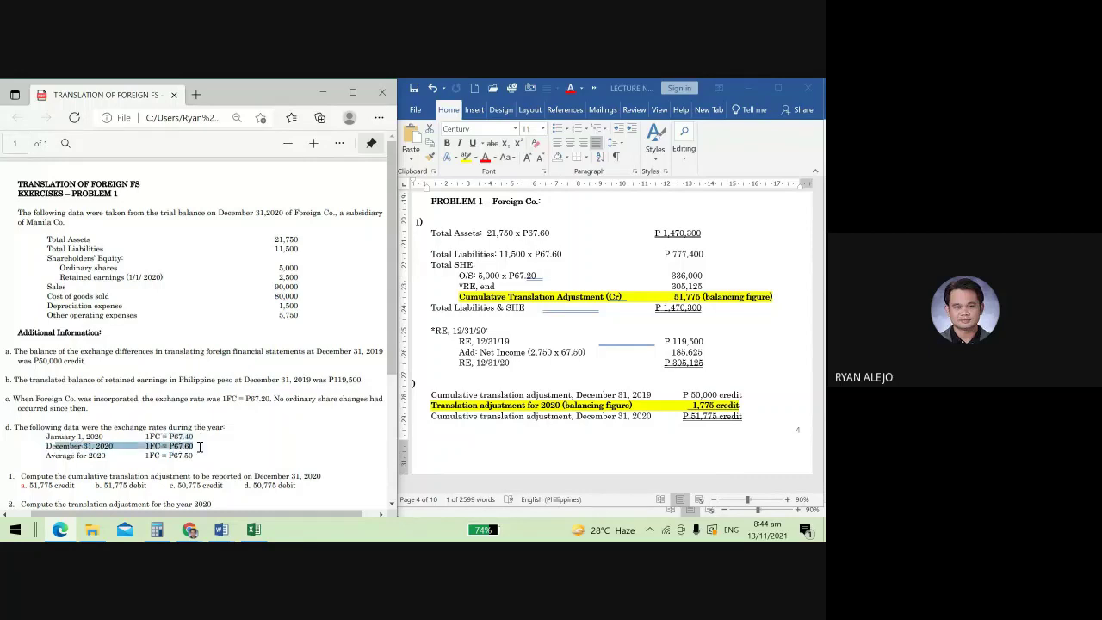
pyautogui.click(680, 234)
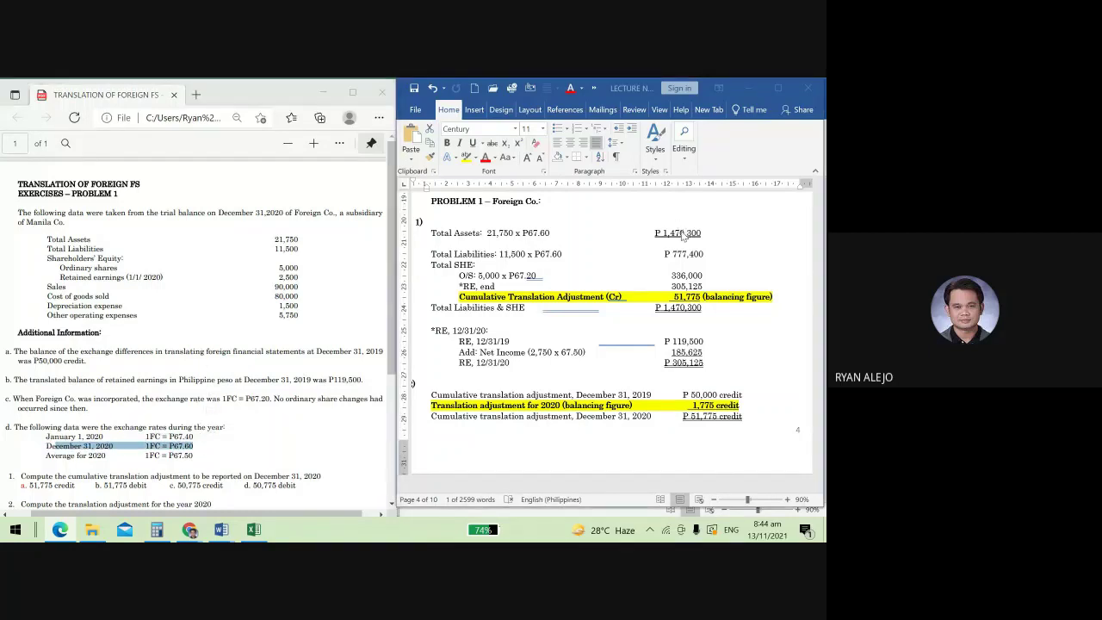
pyautogui.moveTo(651, 233); pyautogui.dragTo(707, 231)
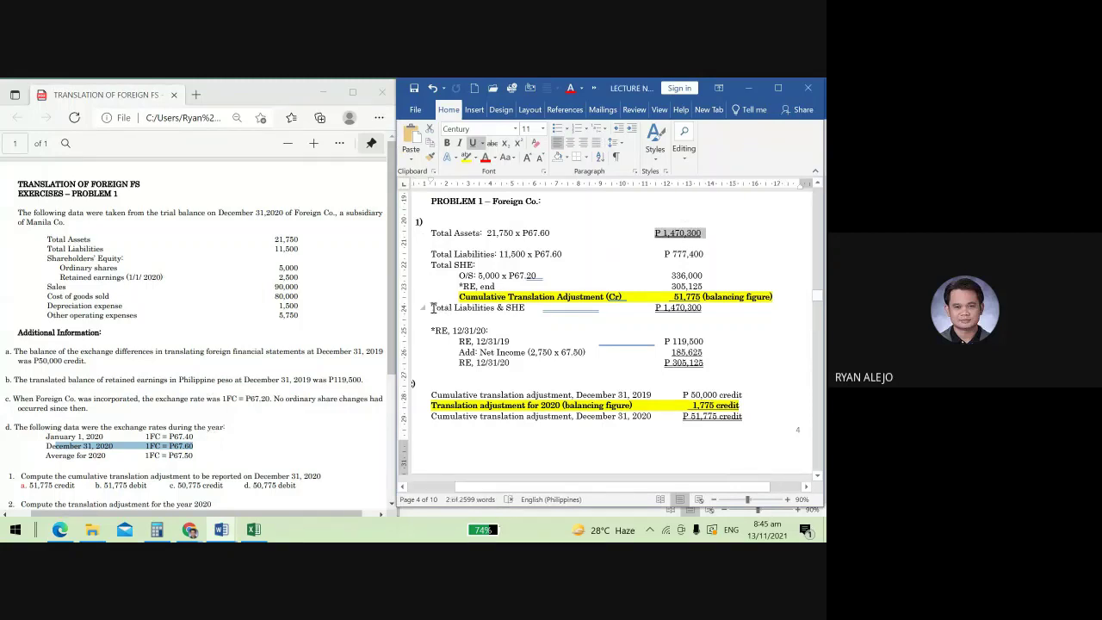
pyautogui.moveTo(432, 308); pyautogui.dragTo(707, 307)
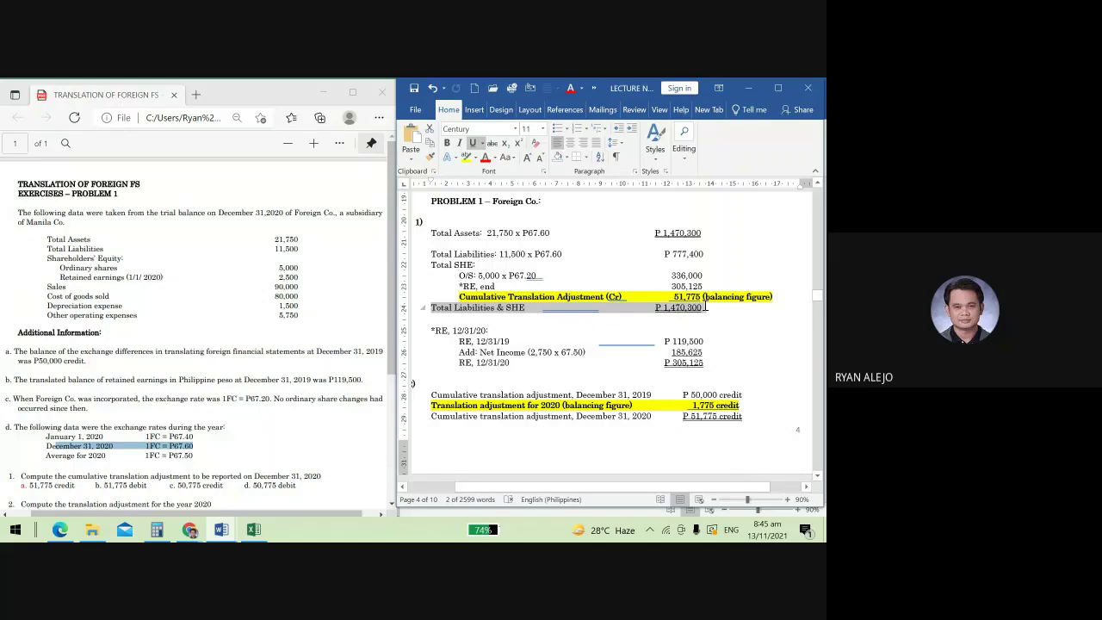